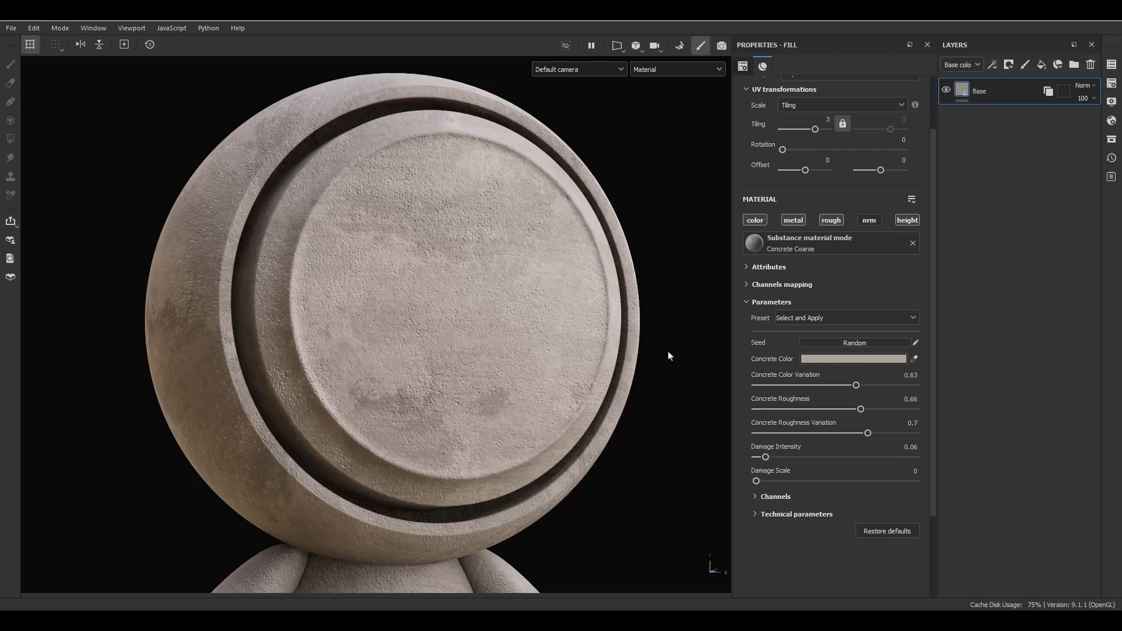
Create a new paint layer, Layer 1, directly above the concrete Base fill.
click(1025, 64)
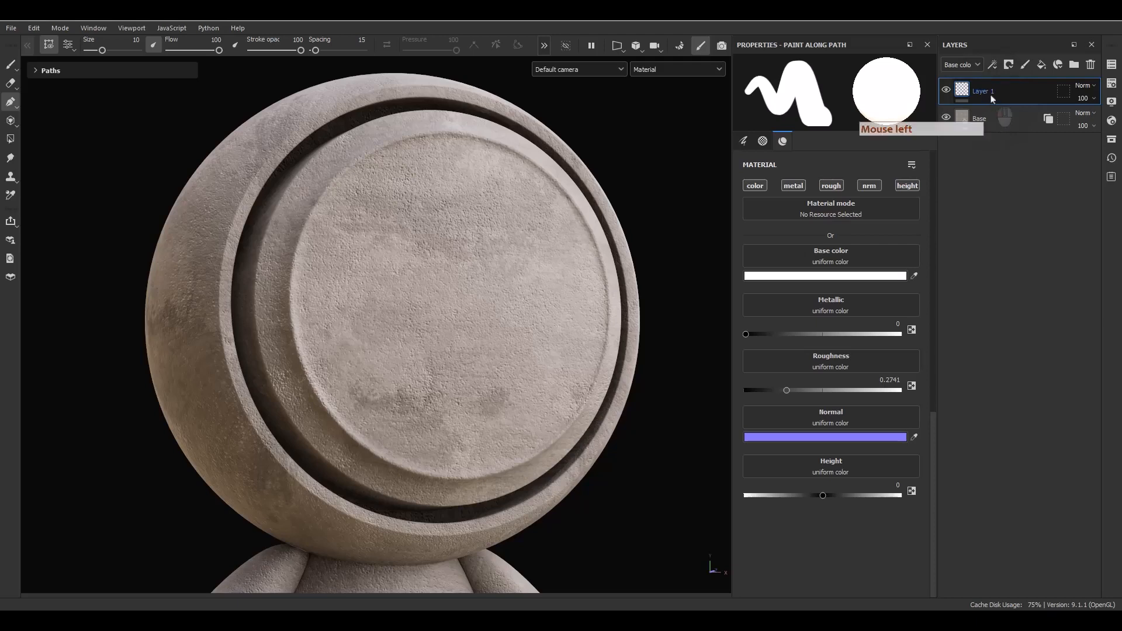
Rename Layer 1 to 'Path'.
double_click(992, 96)
text(Pat)
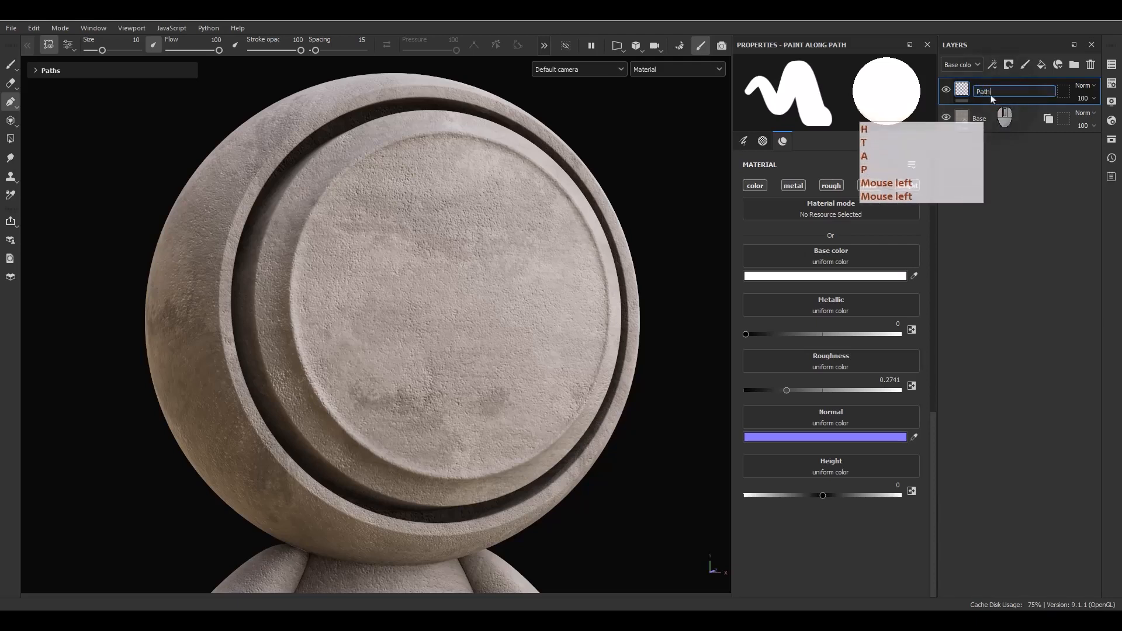
text(h)
key(Return)
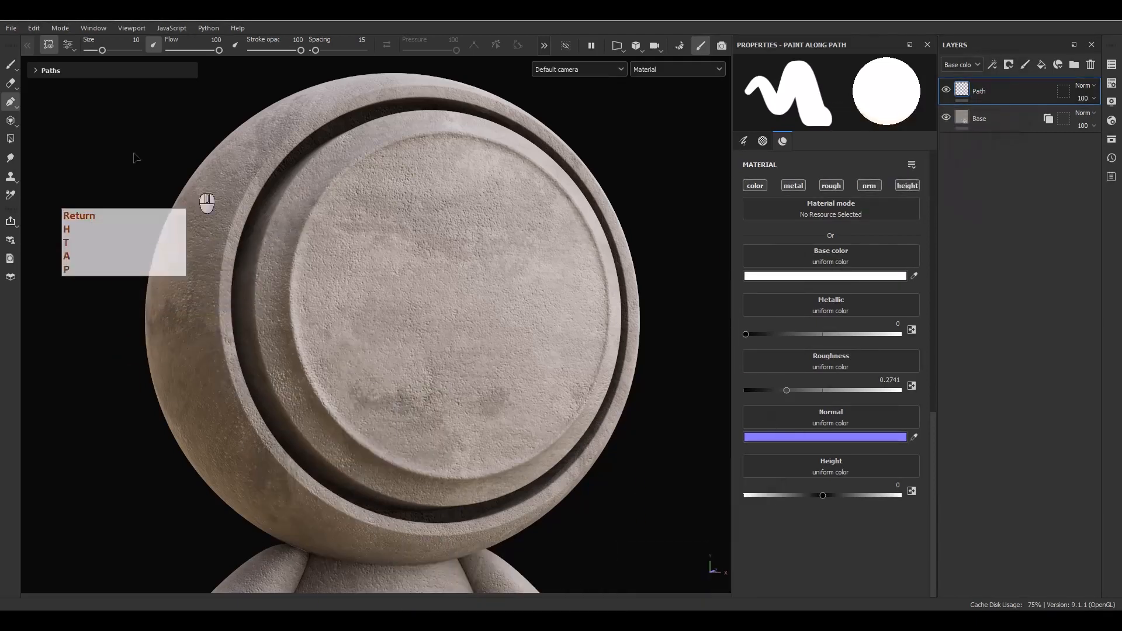
Choose the Paint along path tool from the left toolbar flyout.
click(10, 65)
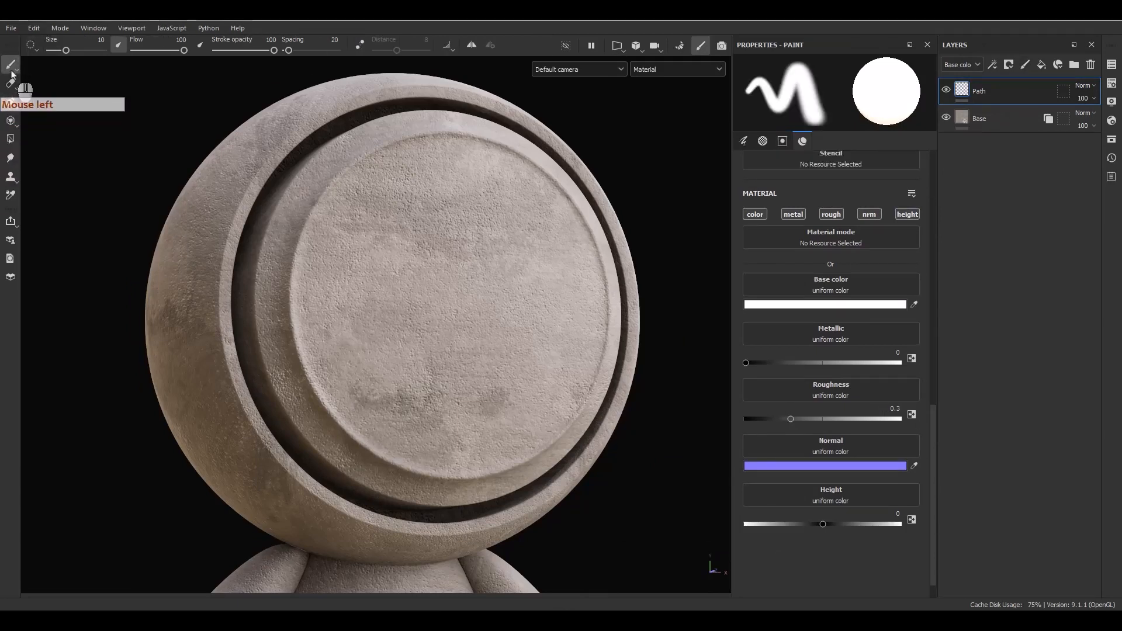
click(11, 104)
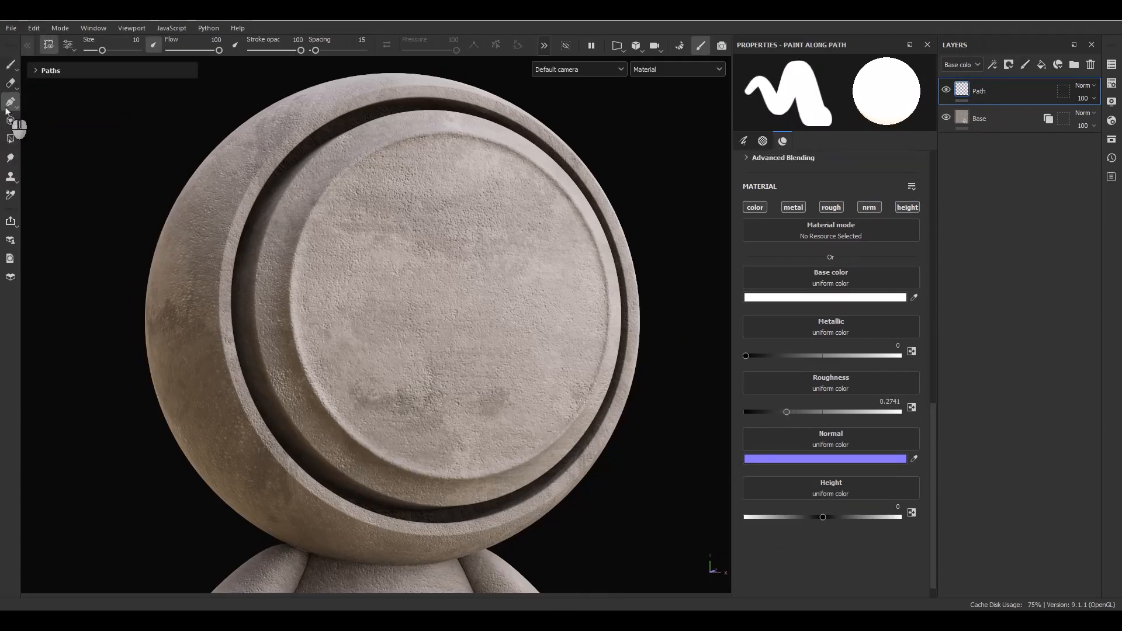
click(11, 107)
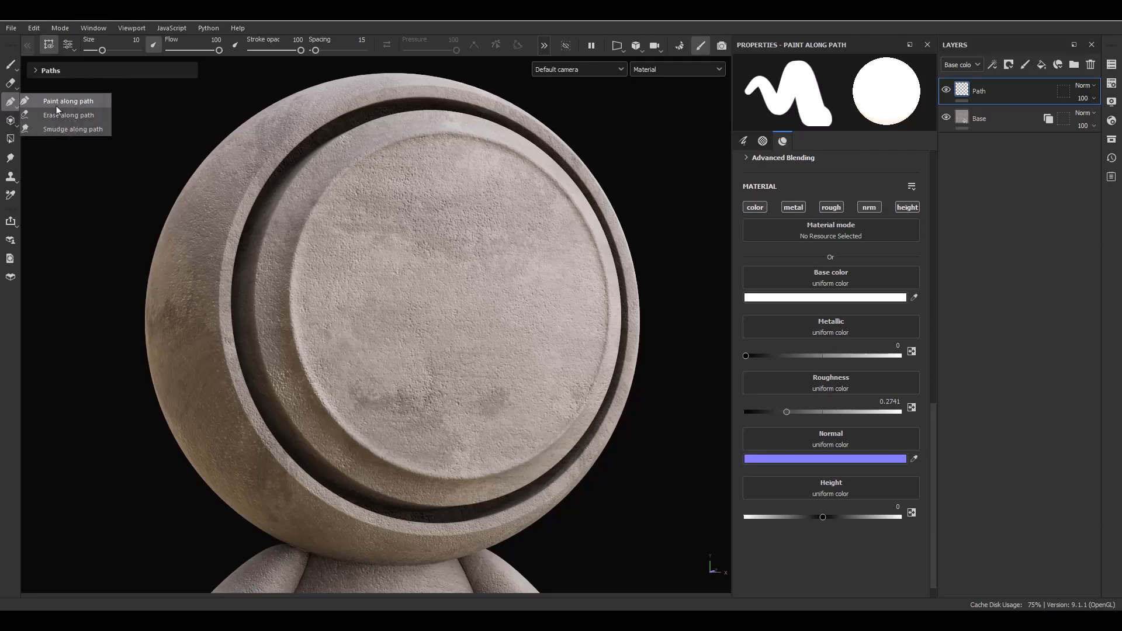
Place five path points across the sphere's front disc, curling down and back toward centre.
click(500, 333)
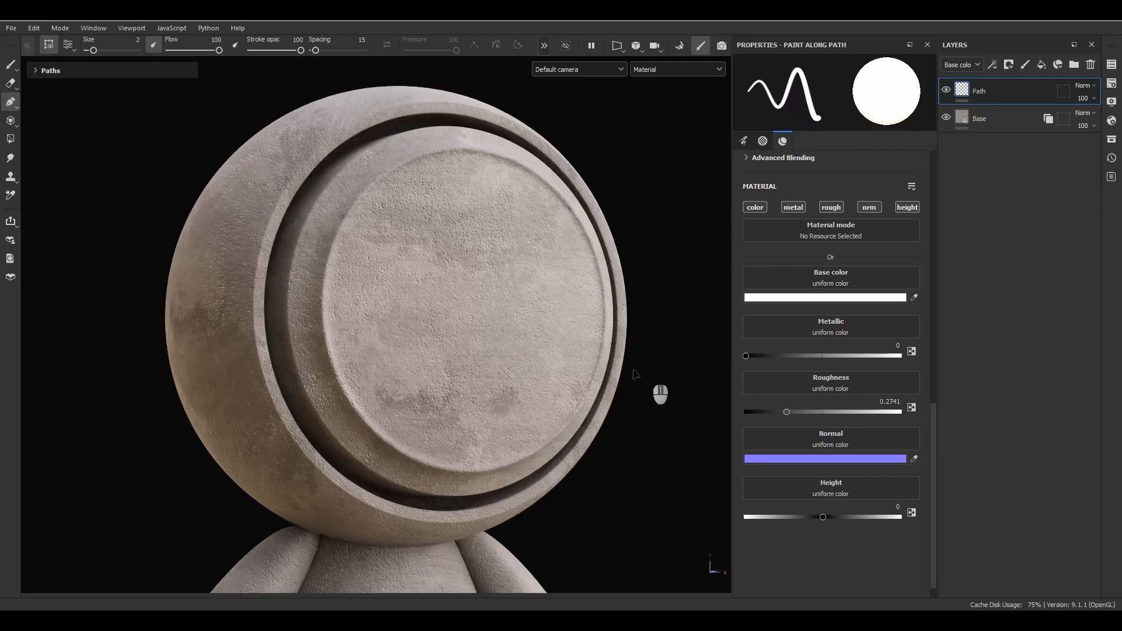
click(437, 188)
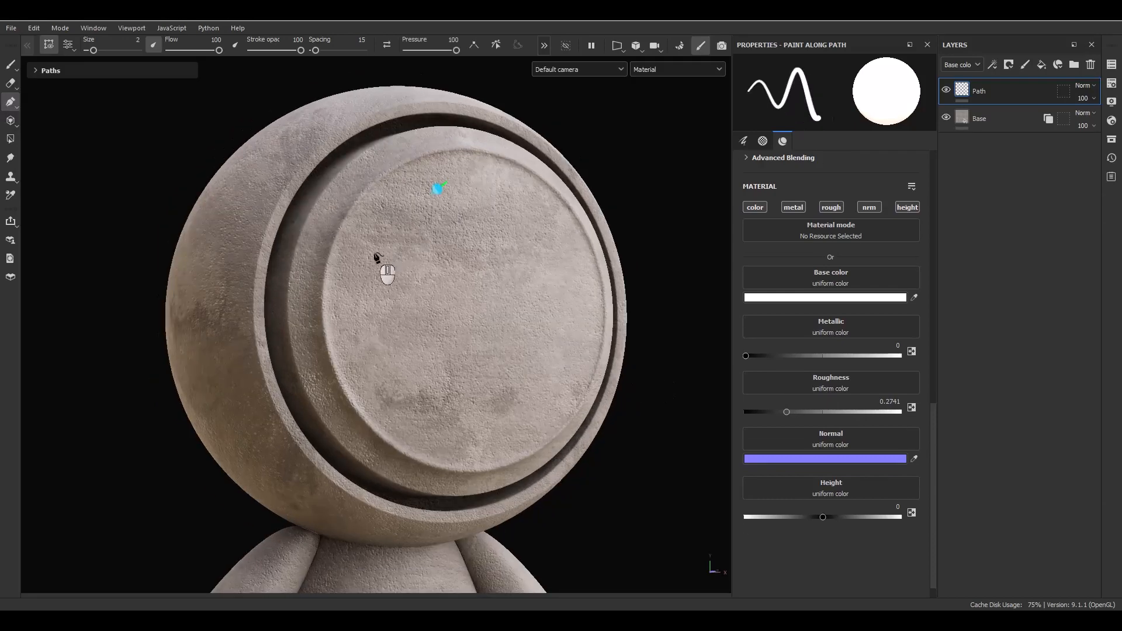
click(375, 252)
click(362, 334)
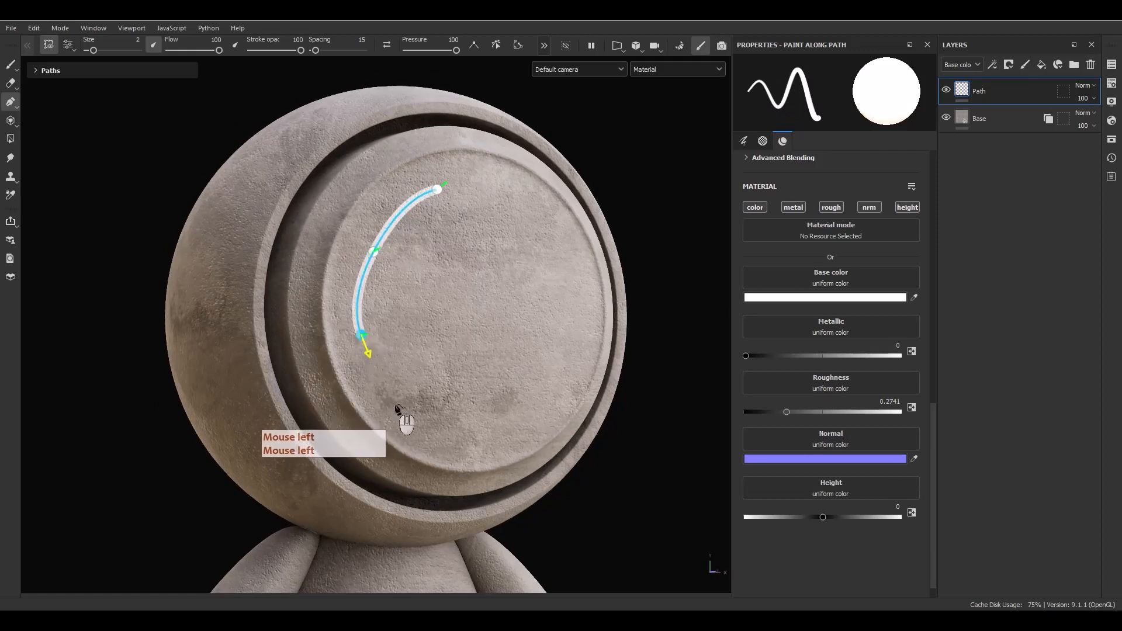
click(434, 420)
click(464, 369)
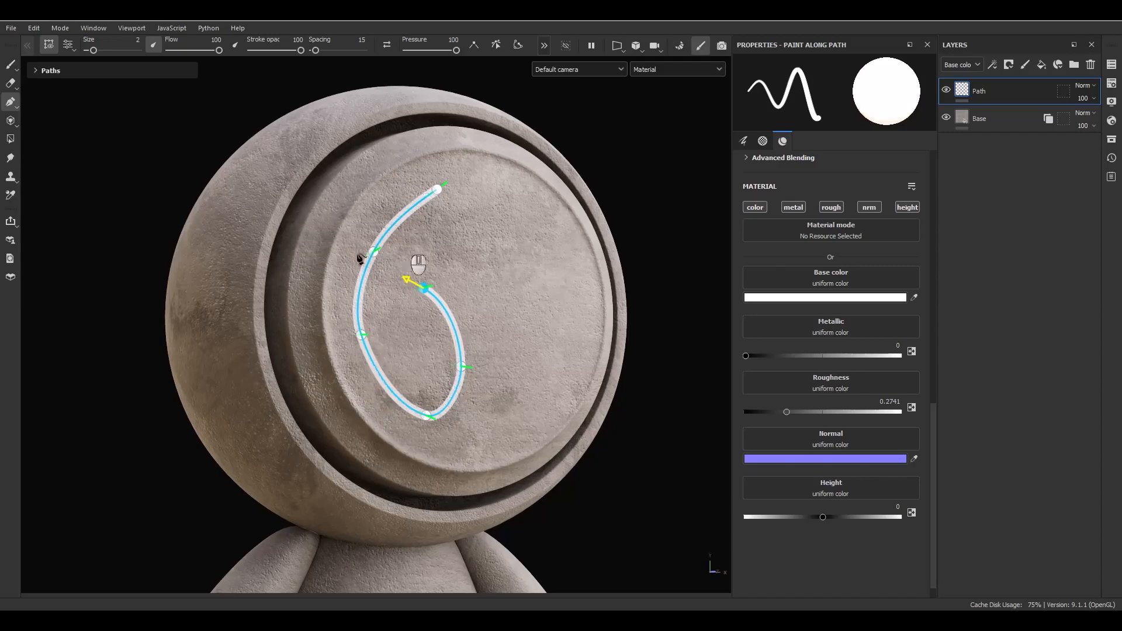
Reshape the path's left curve and end point into a 6 shape, then preview from Base.
scroll(362, 345, up, 2)
click(363, 333)
mouse_move(367, 339)
mouse_down()
mouse_move(347, 365)
mouse_move(413, 366)
mouse_move(367, 353)
mouse_move(363, 366)
mouse_move(406, 338)
mouse_move(371, 346)
mouse_up()
drag(446, 273, 470, 293)
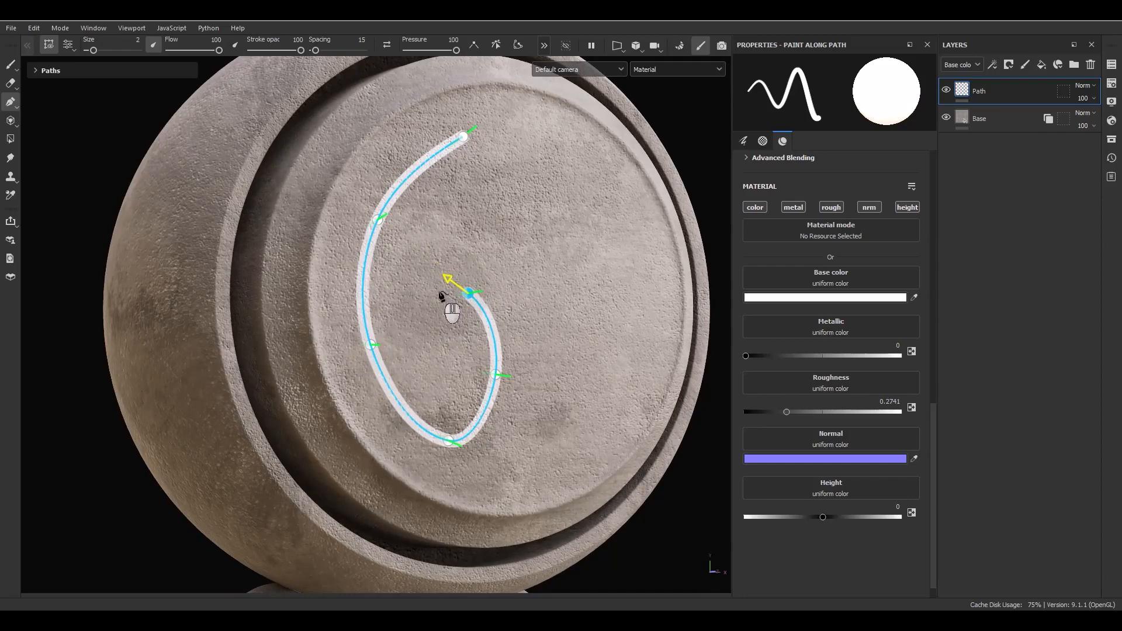
click(992, 123)
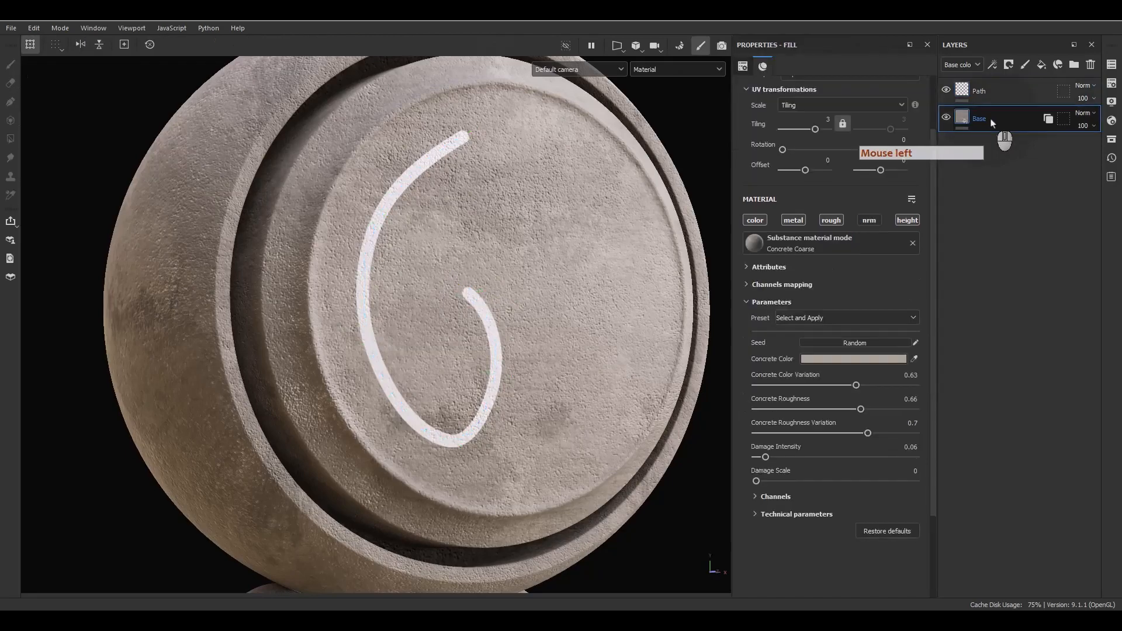
On the Path layer, adjust the end node and add two points curving up to the disc's top.
click(1002, 96)
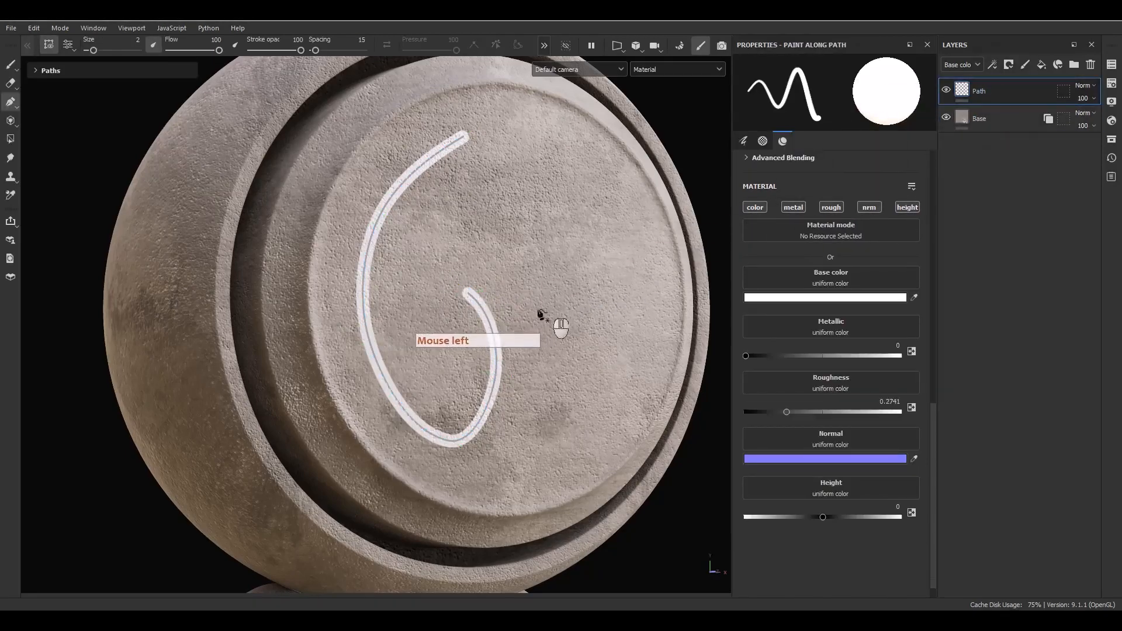
click(493, 327)
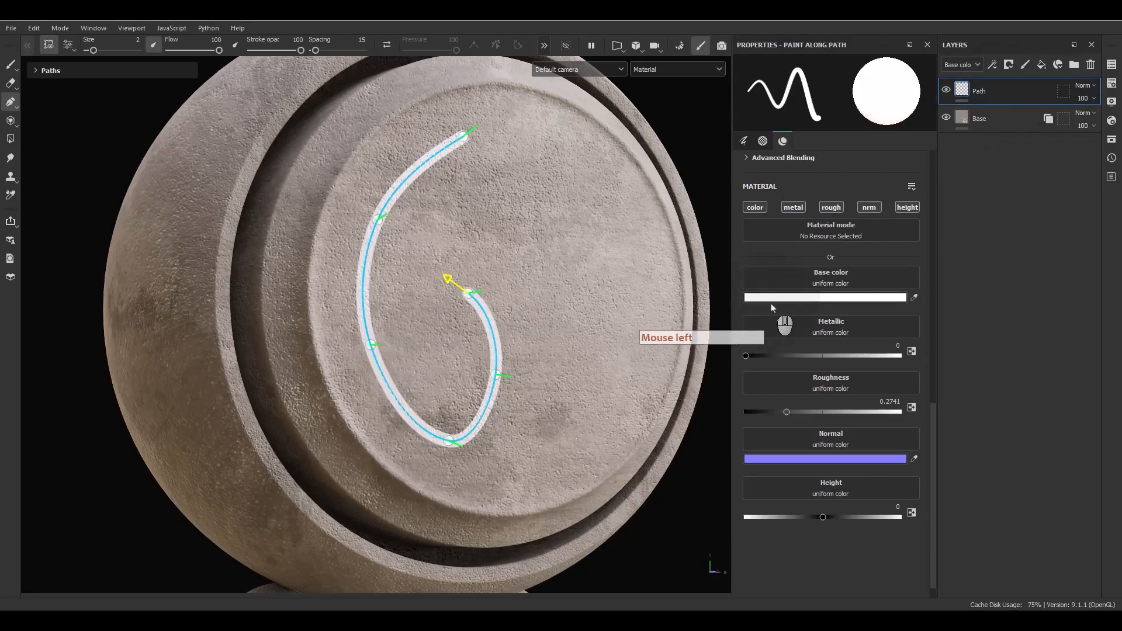
mouse_move(465, 292)
mouse_down()
mouse_move(534, 308)
mouse_move(467, 301)
mouse_up()
click(420, 251)
click(449, 201)
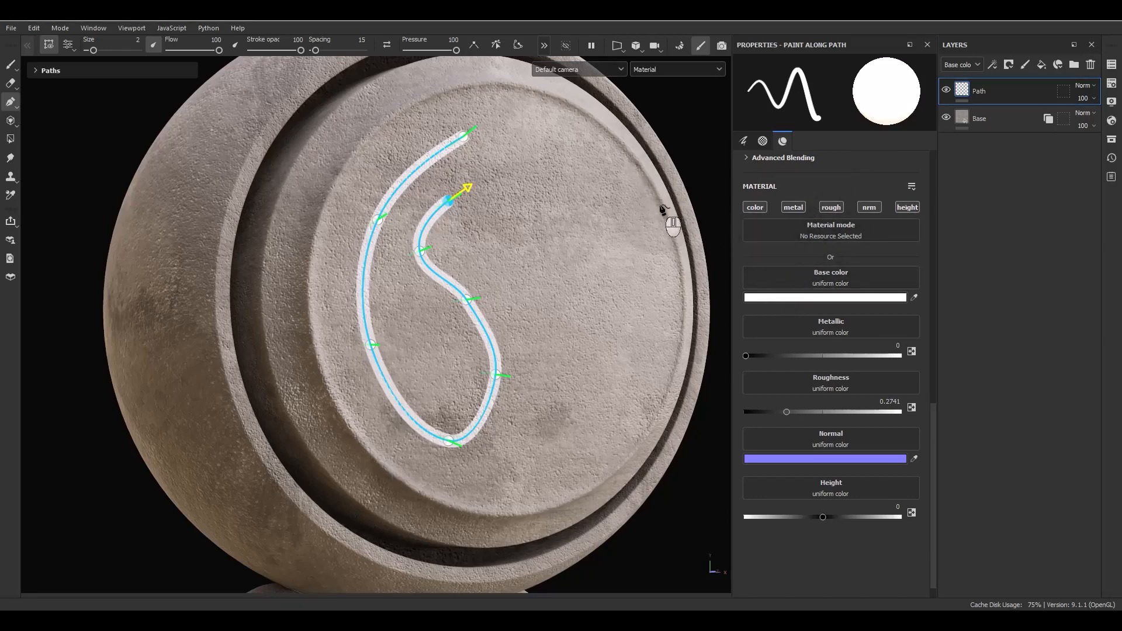
Set the path stroke's base color to a strong red.
click(800, 300)
click(927, 436)
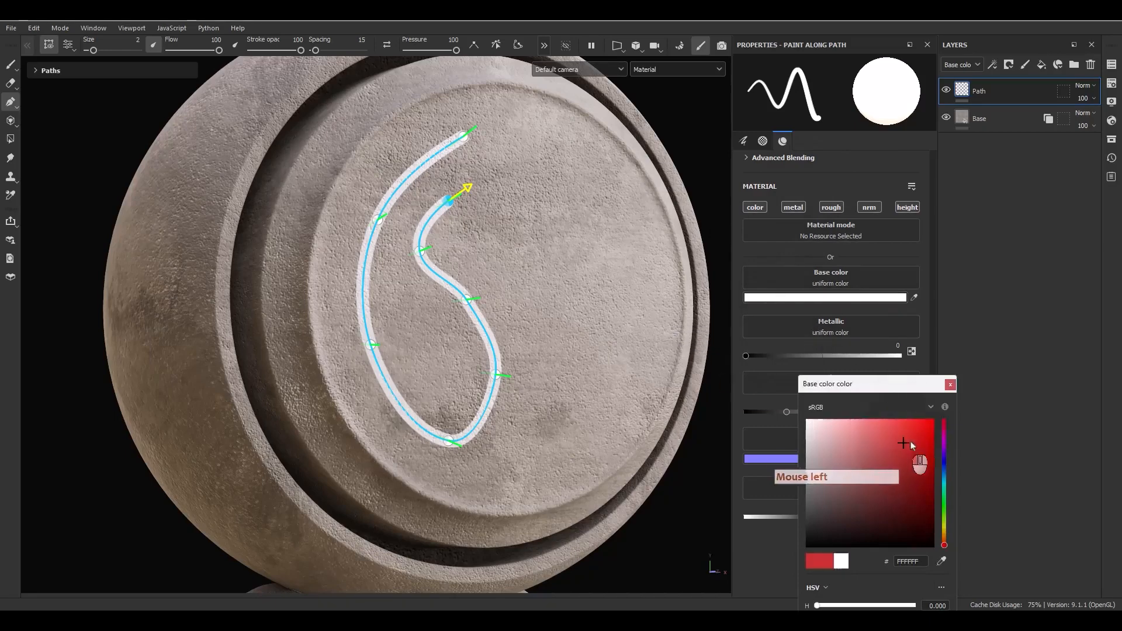
click(927, 436)
click(950, 385)
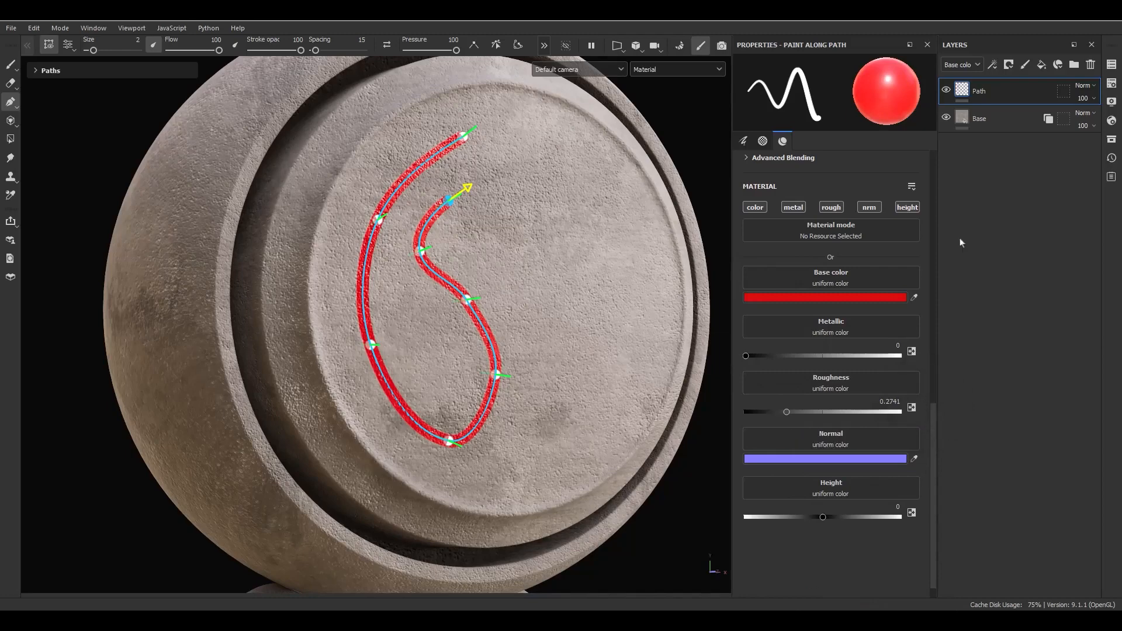
Change the brush alpha to Arrow Bend Split.
scroll(875, 397, up, 8)
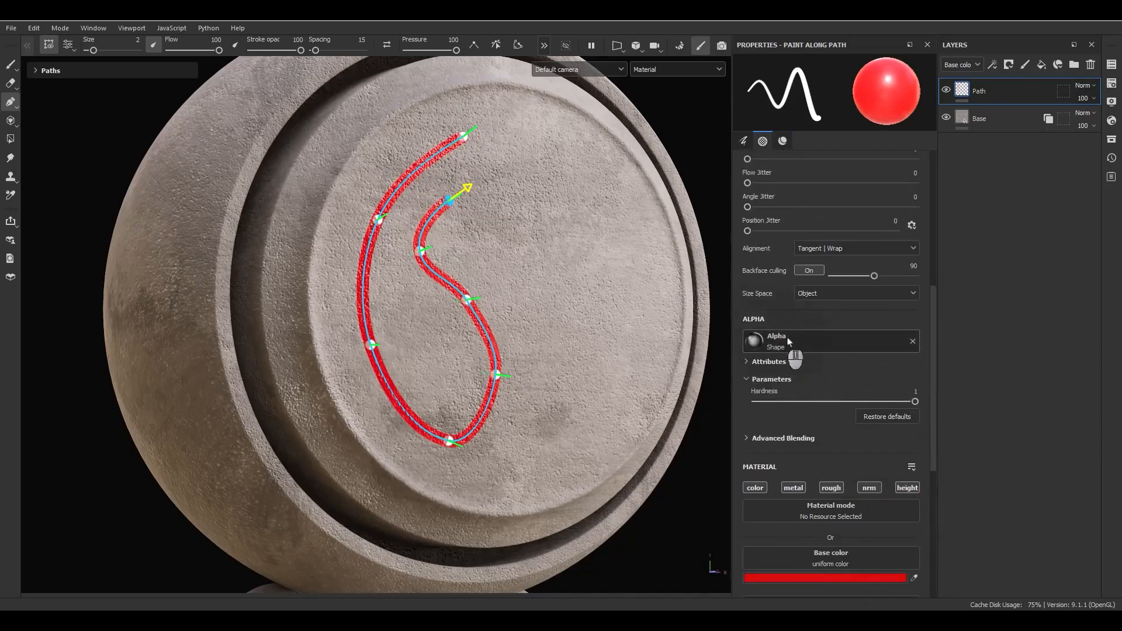
click(790, 342)
click(871, 387)
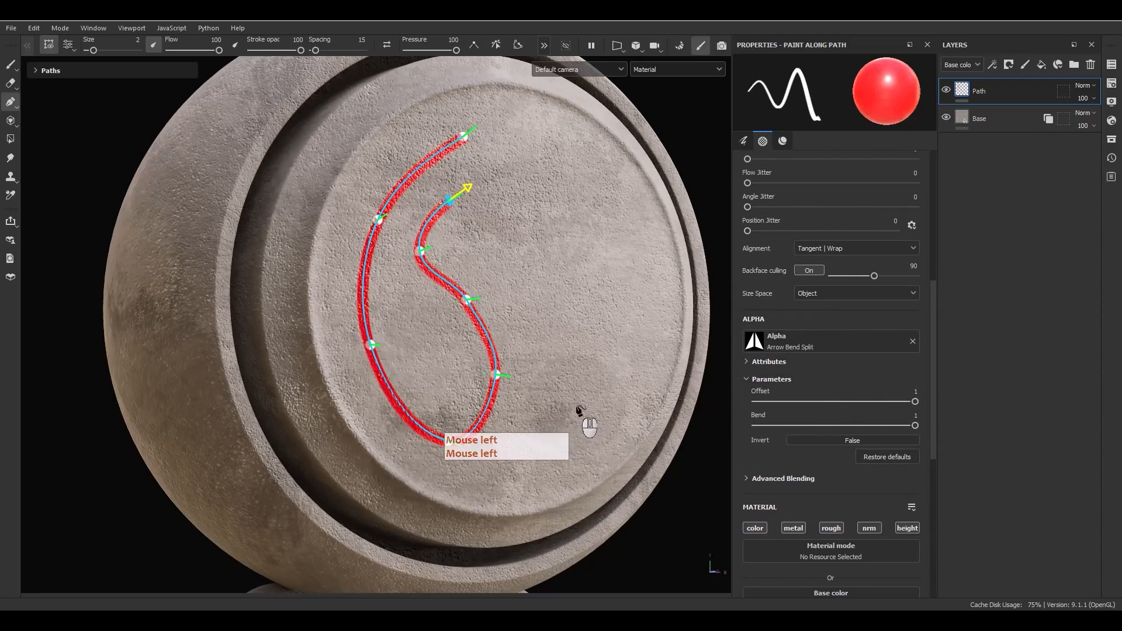
scroll(783, 403, up, 7)
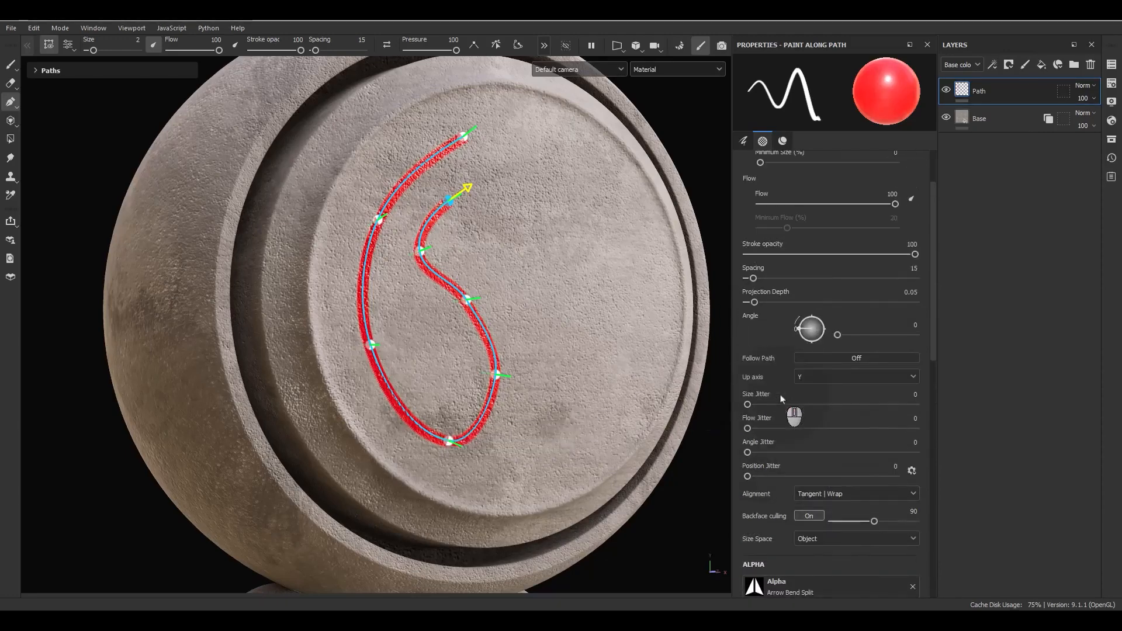
scroll(777, 369, up, 2)
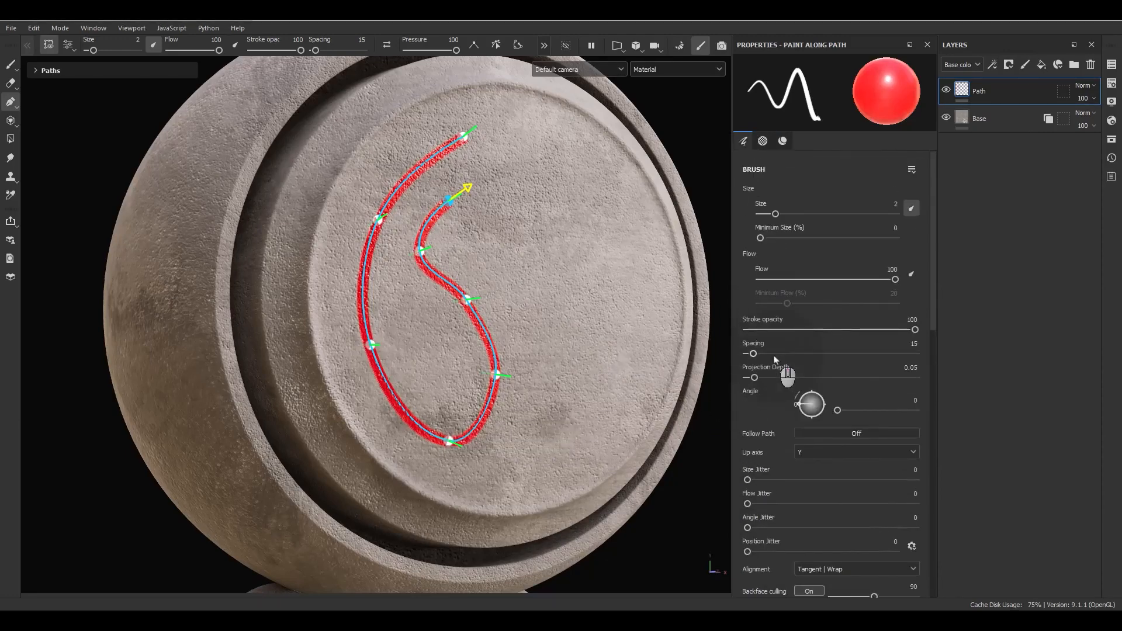
Set brush spacing to 159 and size to 6.23, test flow and opacity, and reset angle to 0.
drag(754, 353, 817, 360)
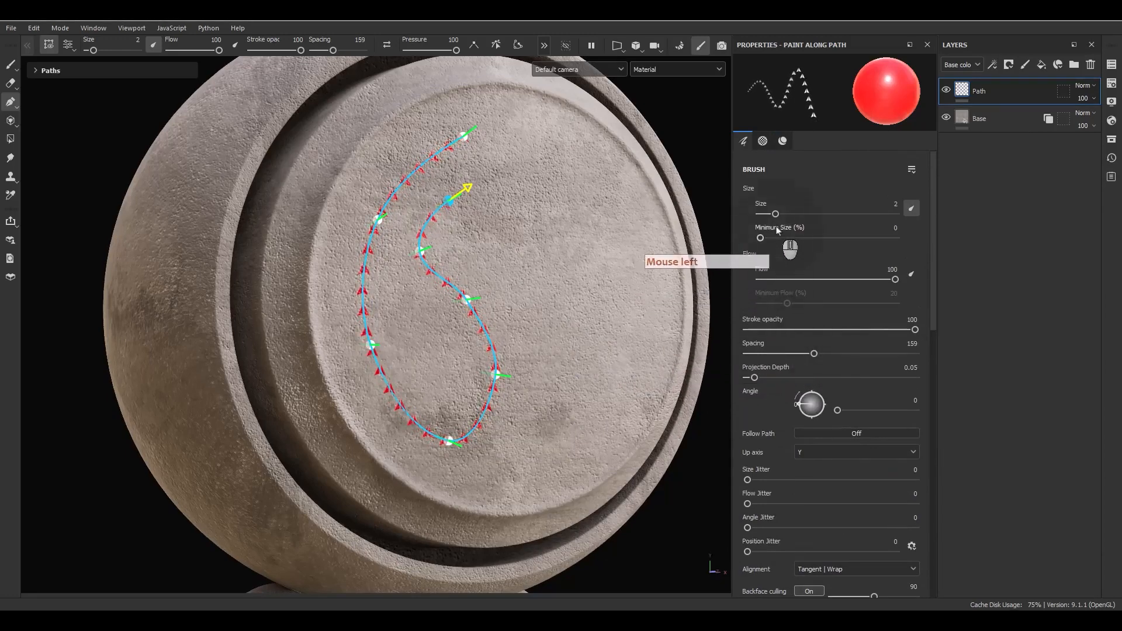
drag(776, 214, 791, 214)
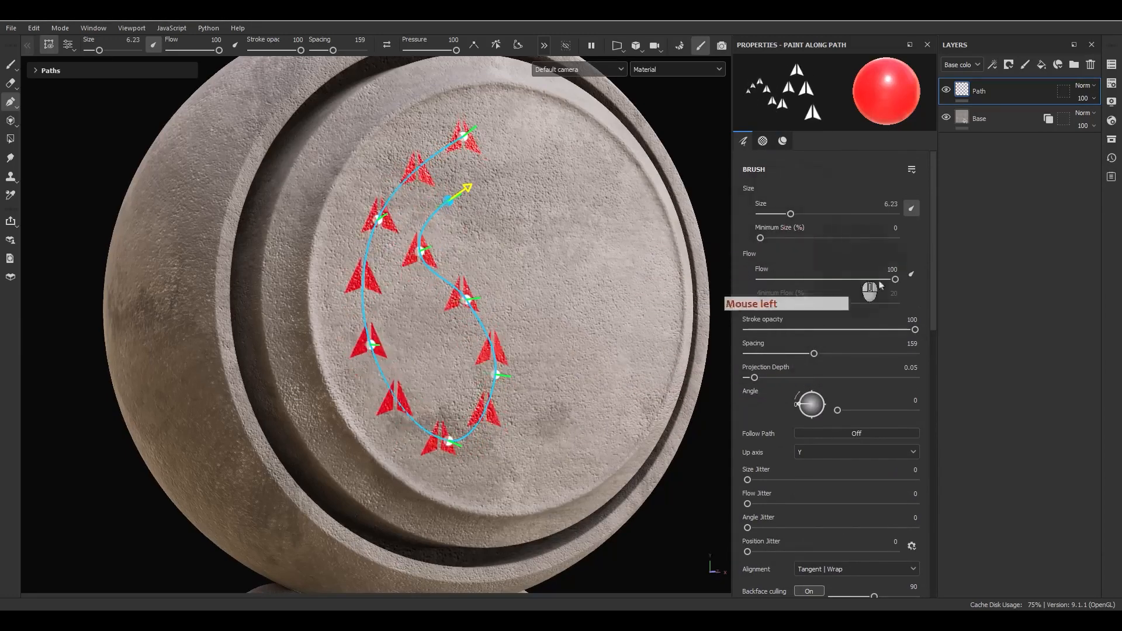
mouse_move(896, 281)
mouse_down()
mouse_move(878, 283)
mouse_move(906, 283)
mouse_up()
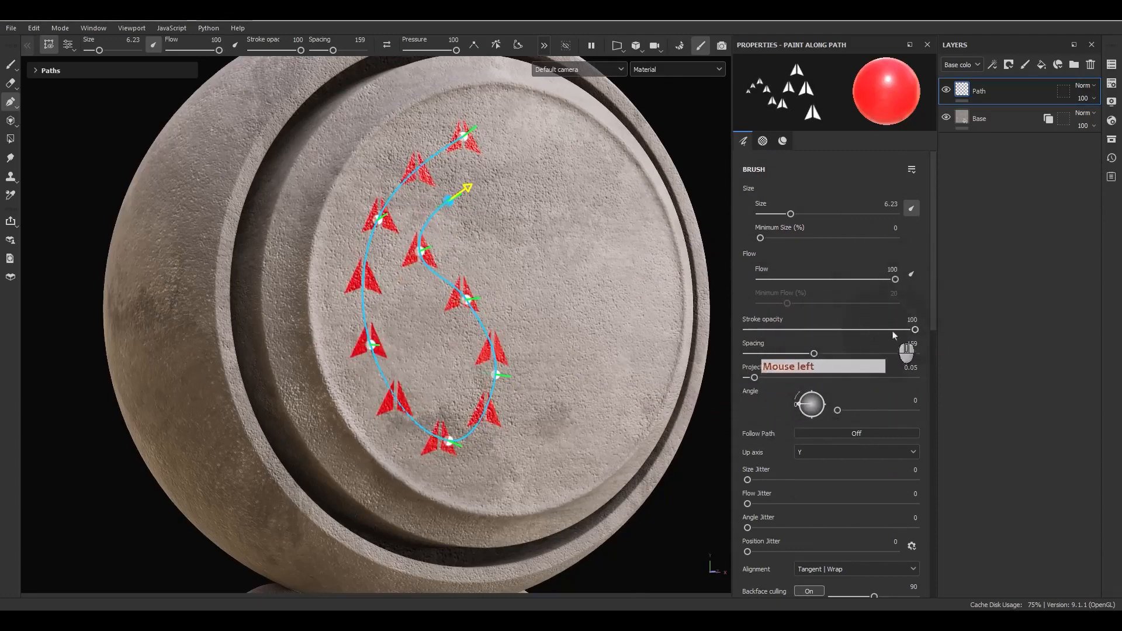
mouse_move(916, 330)
mouse_down()
mouse_move(712, 329)
mouse_move(1005, 318)
mouse_up()
mouse_move(797, 404)
mouse_down()
mouse_move(825, 389)
mouse_move(835, 399)
mouse_move(780, 414)
mouse_up()
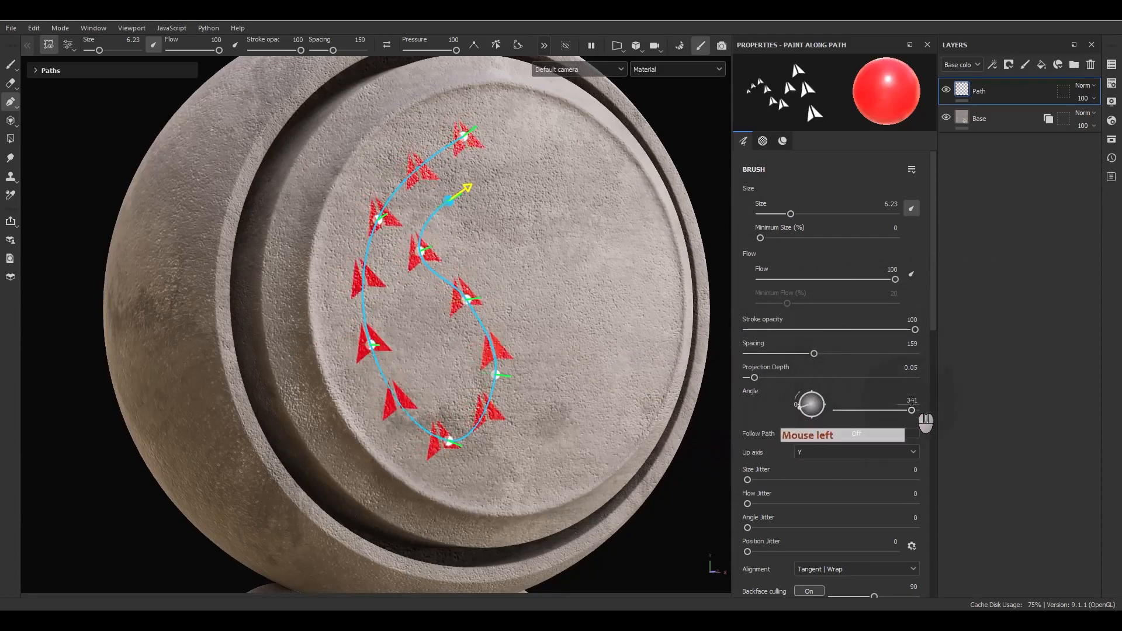
click(912, 401)
text(0)
key(Return)
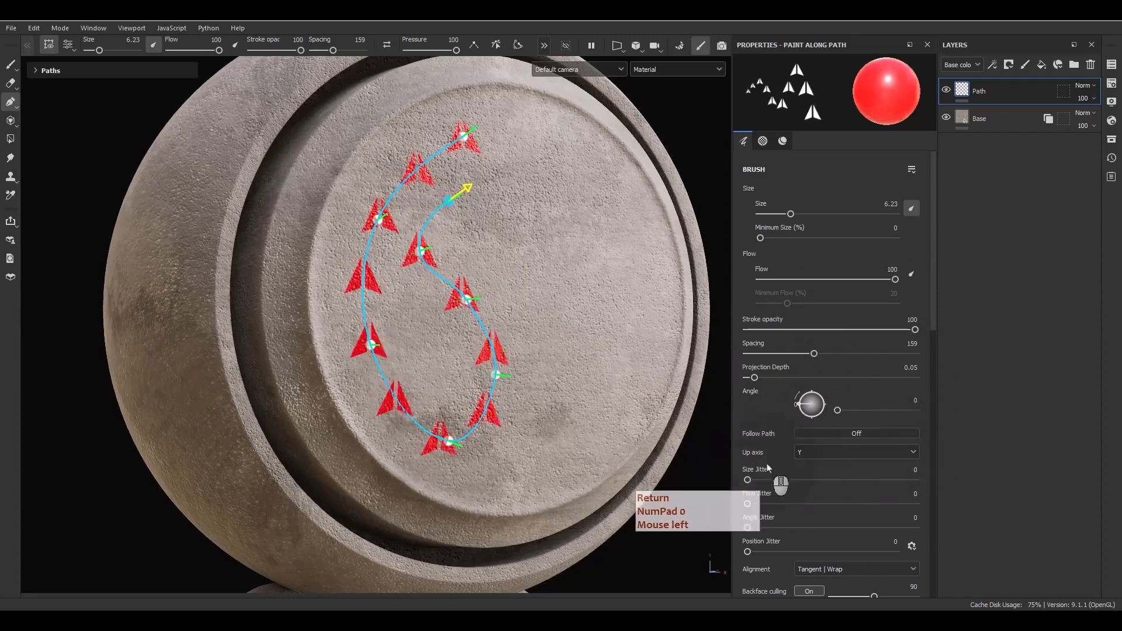
Turn Follow Path on and drag the path points outward into a wide hook.
click(815, 434)
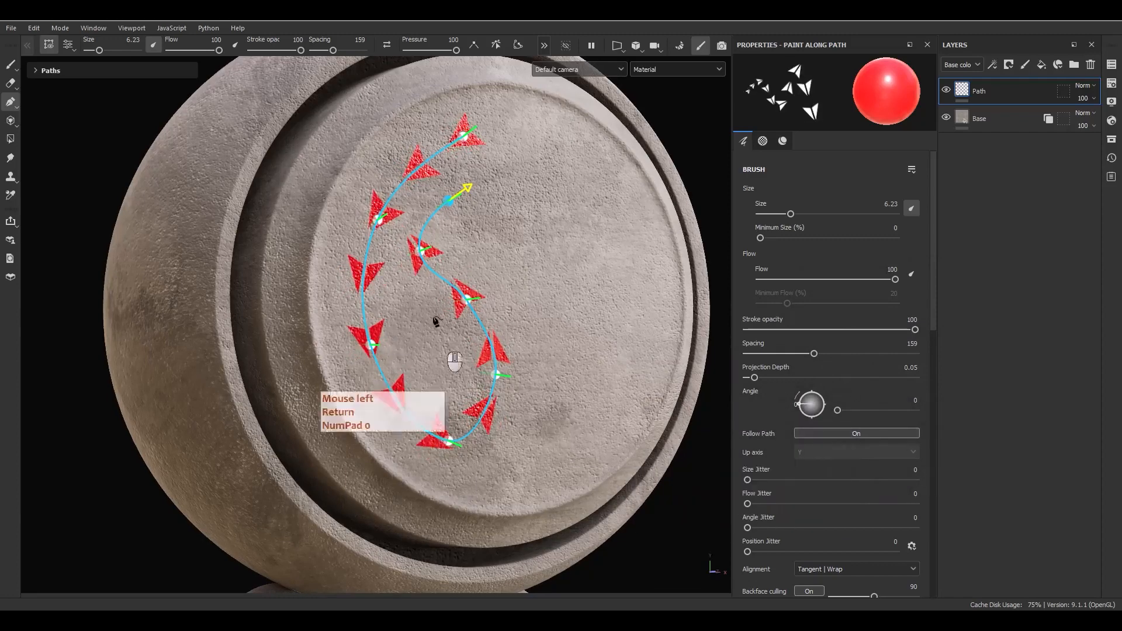
drag(423, 252, 576, 348)
drag(469, 299, 582, 457)
drag(496, 376, 502, 475)
drag(448, 201, 589, 219)
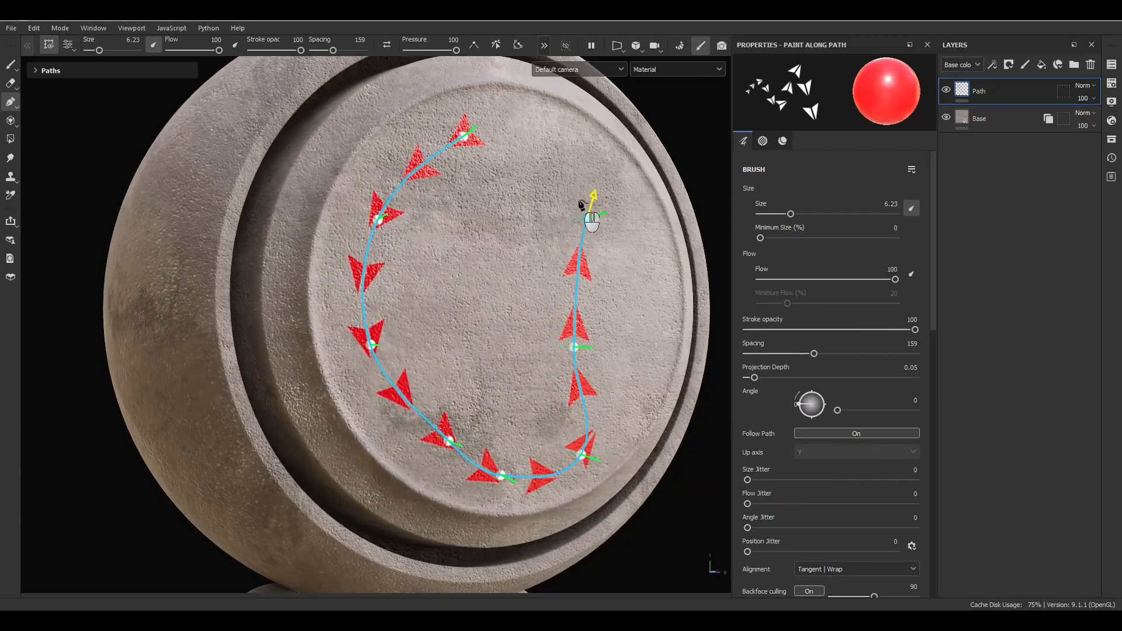
Lower spacing to 47 for a dense spiky band and bend the path's end rightward.
mouse_move(333, 51)
mouse_down()
mouse_move(307, 59)
mouse_move(327, 61)
mouse_up()
drag(315, 68, 320, 63)
alt+drag(576, 220, 433, 251)
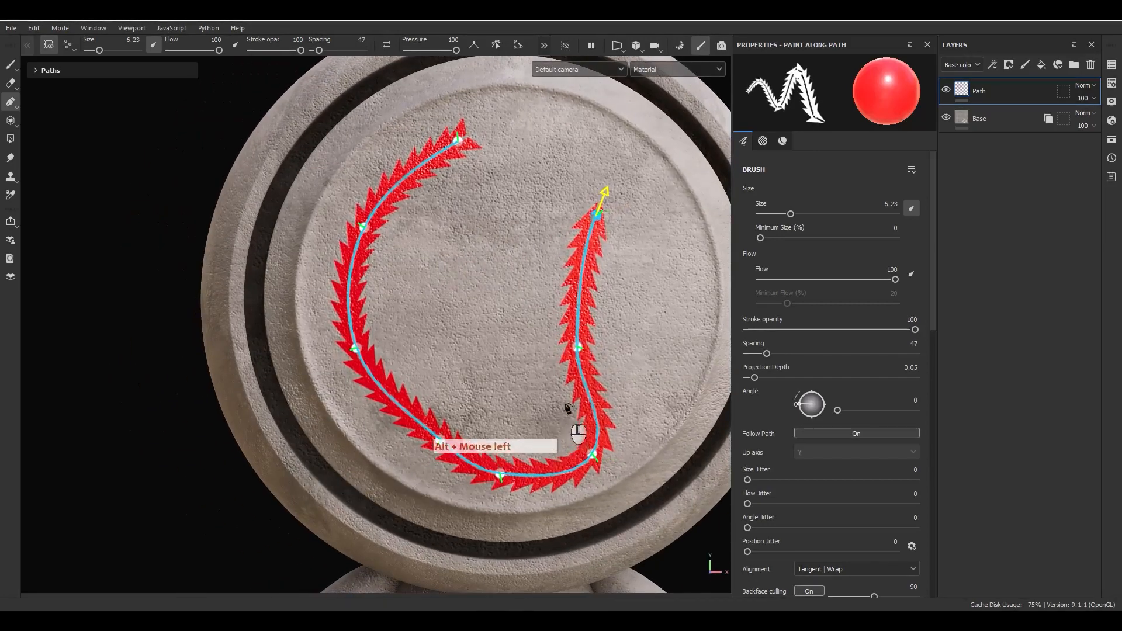
drag(598, 214, 651, 302)
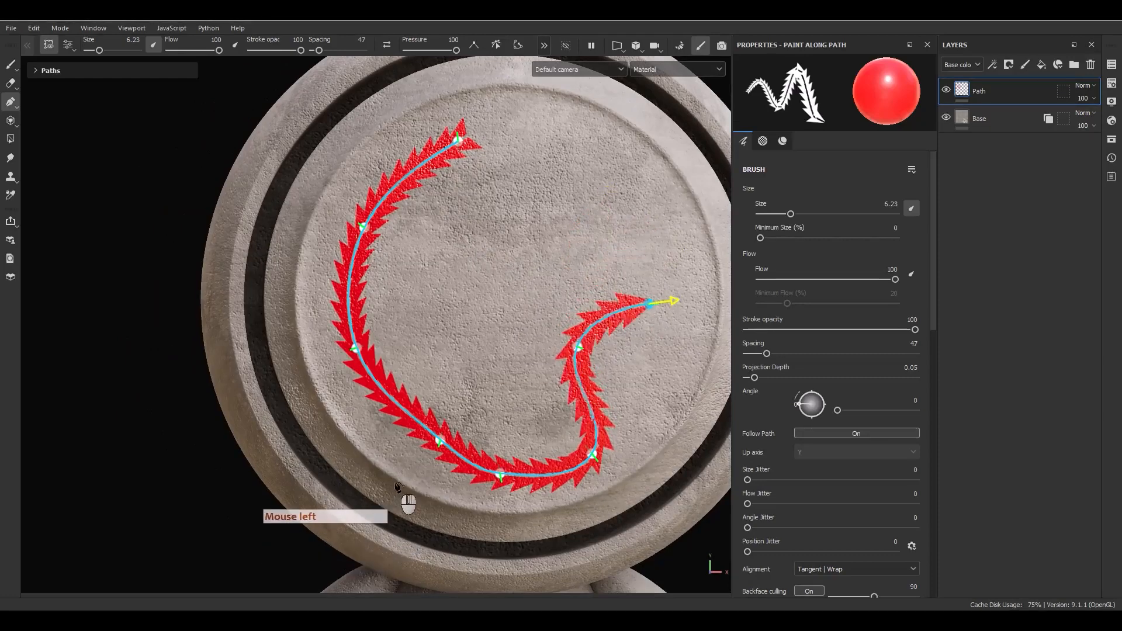
scroll(748, 328, down, 4)
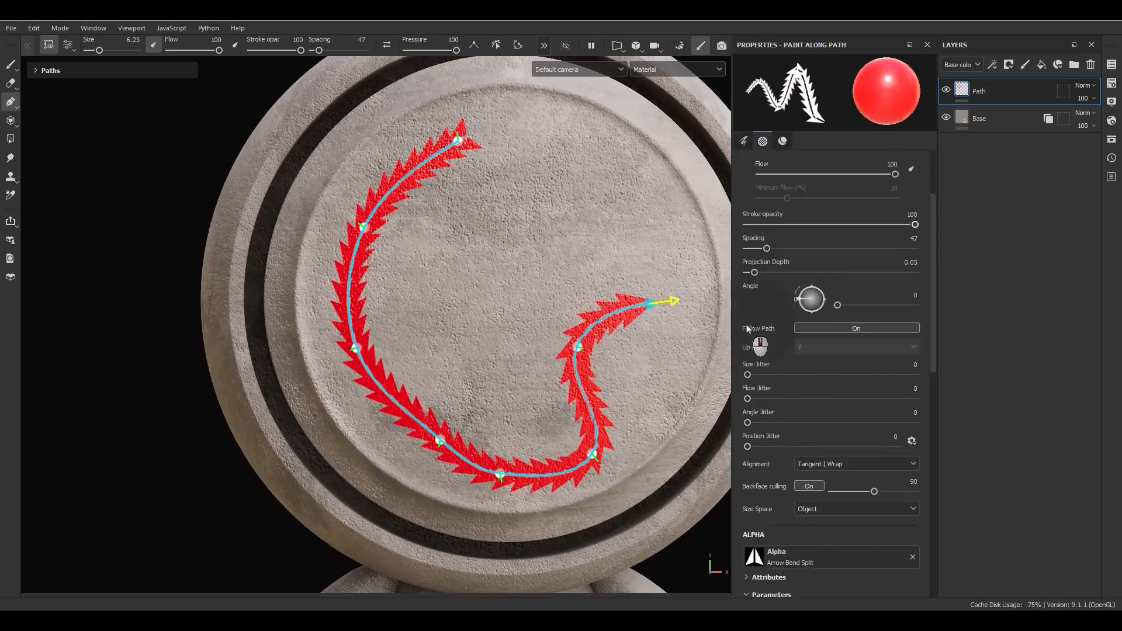
Shrink the stamps to size 3.97, trying flow, opacity, spacing and angle changes.
scroll(760, 316, up, 4)
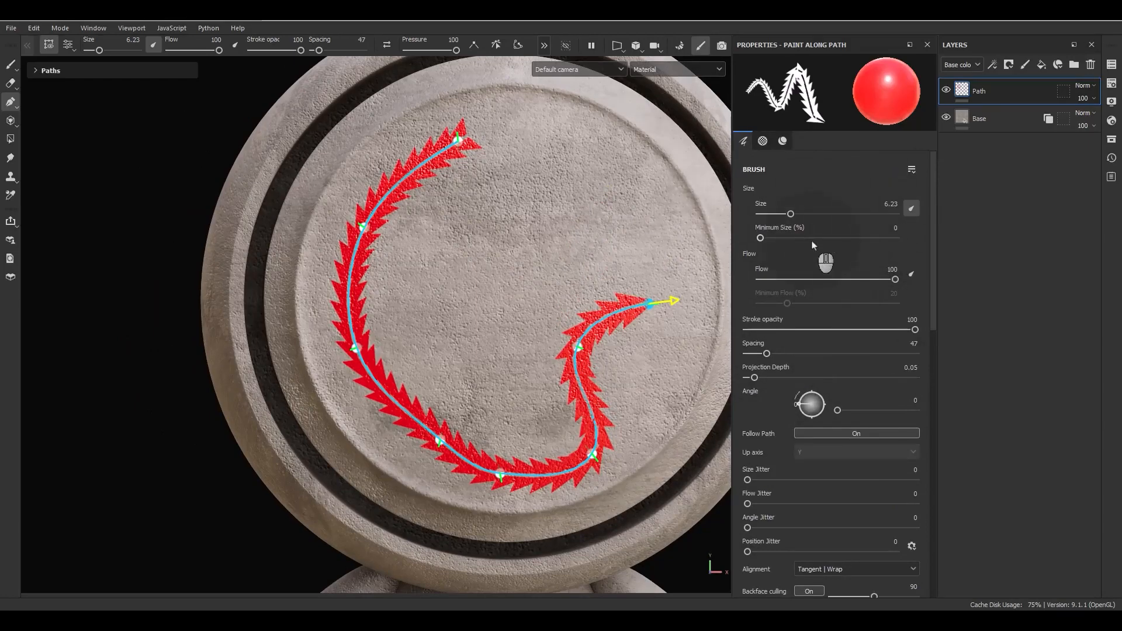
mouse_move(815, 247)
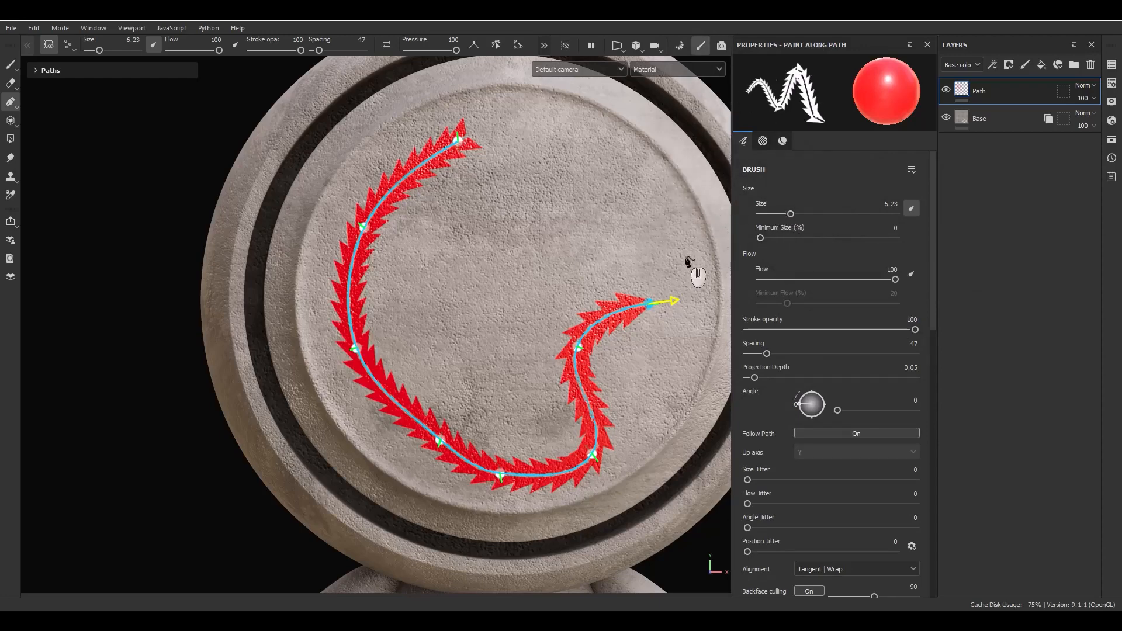
mouse_move(790, 222)
mouse_down()
mouse_move(772, 231)
mouse_move(800, 228)
mouse_move(785, 237)
mouse_up()
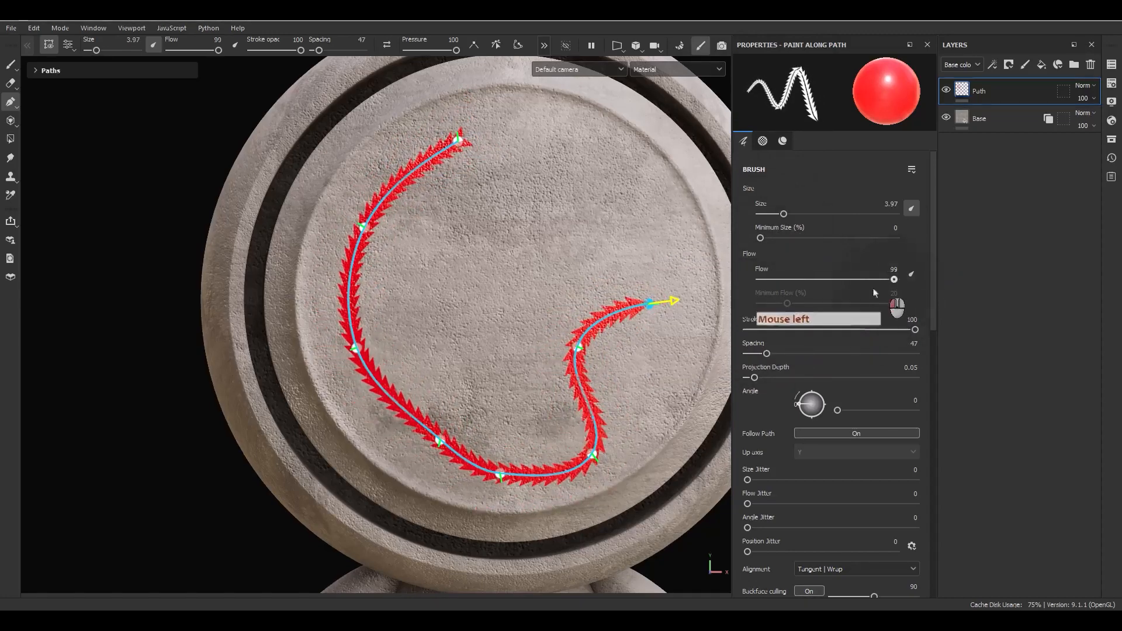
mouse_move(875, 292)
mouse_down()
mouse_move(816, 278)
mouse_move(932, 286)
mouse_up()
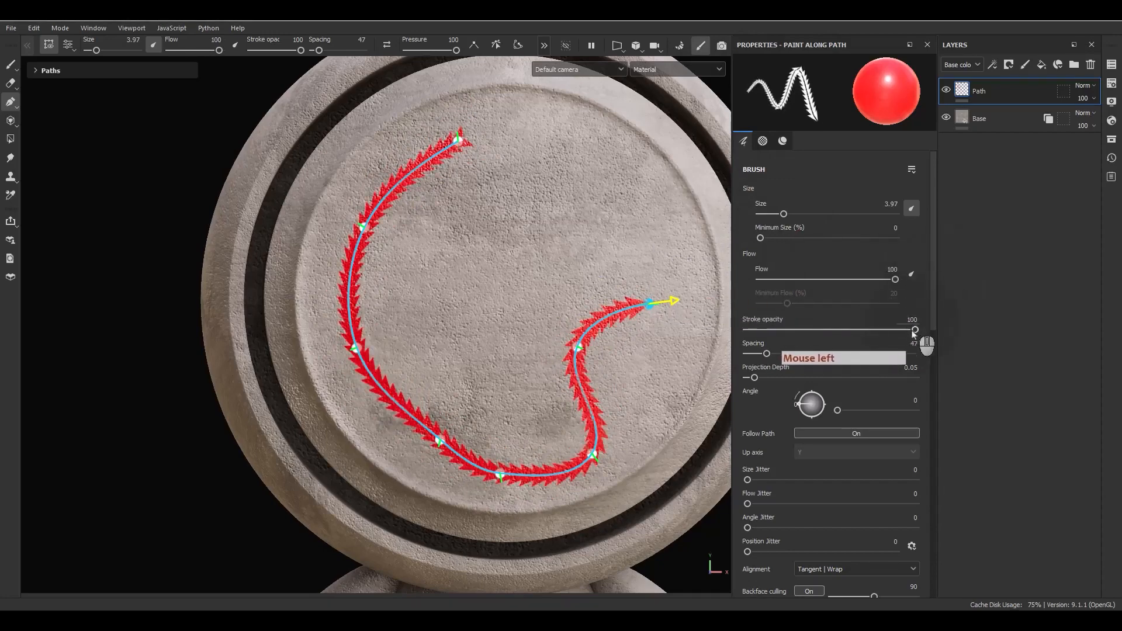
mouse_move(915, 330)
mouse_down()
mouse_move(823, 333)
mouse_move(940, 327)
mouse_up()
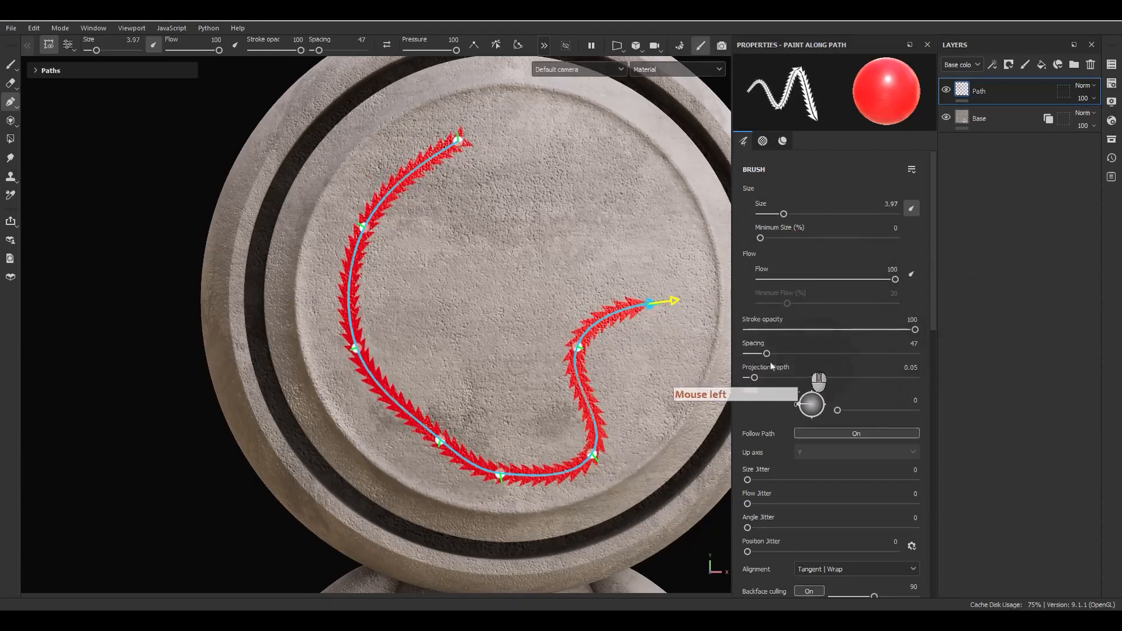
mouse_move(767, 353)
mouse_down()
mouse_move(842, 354)
mouse_move(761, 354)
mouse_up()
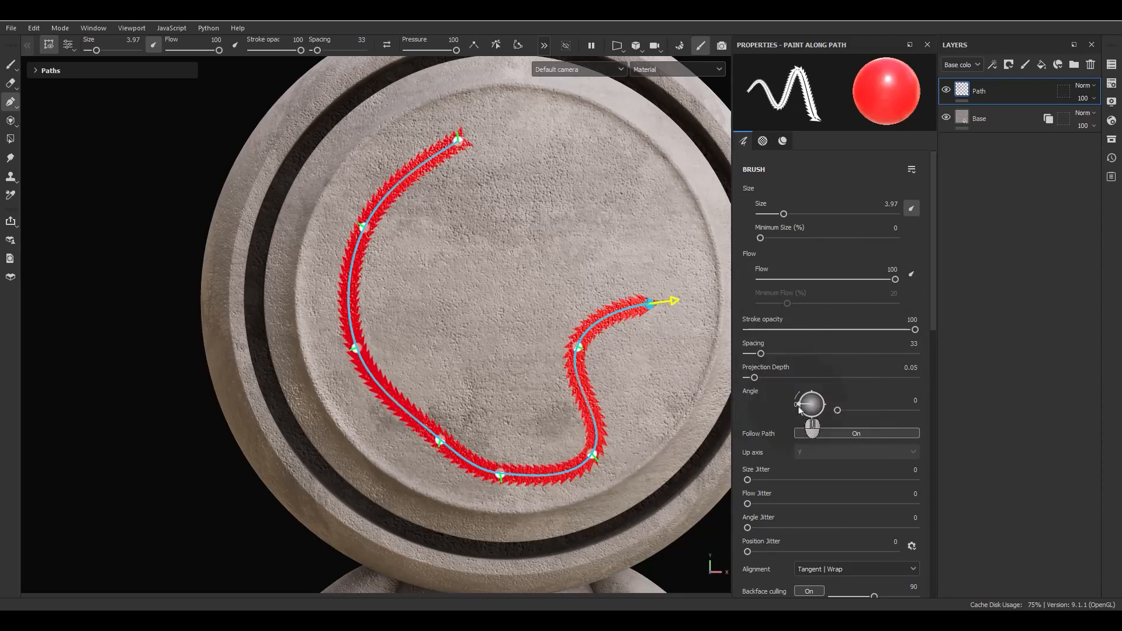
mouse_move(800, 409)
mouse_down()
mouse_move(815, 413)
mouse_move(776, 411)
mouse_move(787, 432)
mouse_move(777, 405)
mouse_up()
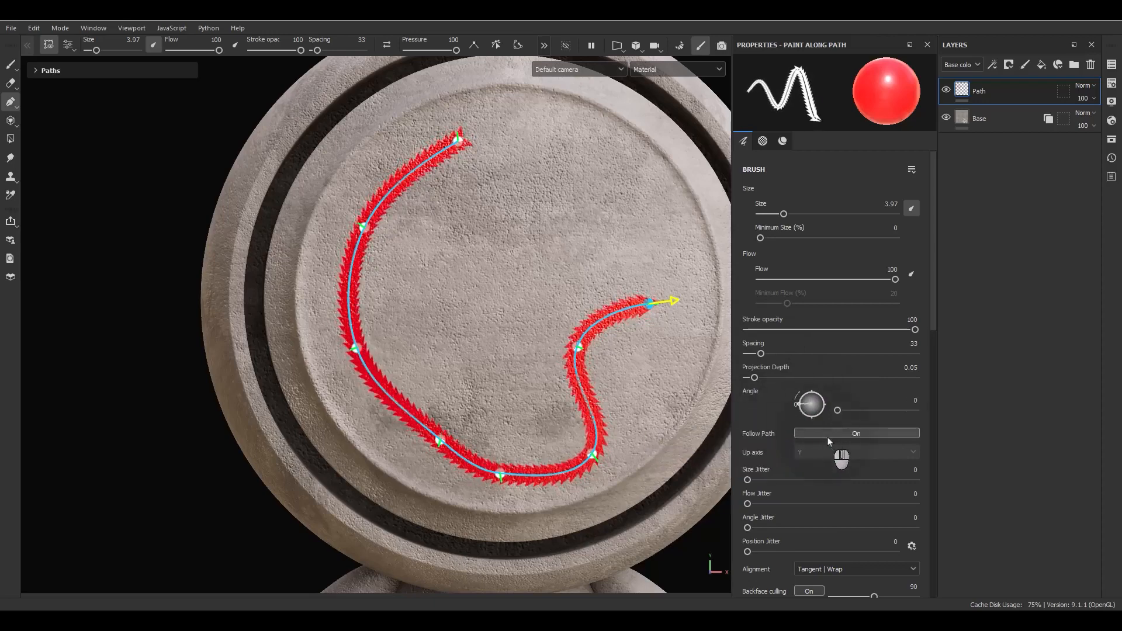
Experiment with Follow Path off, X and Z up-axis options, and set spacing to 104.
click(828, 437)
click(828, 437)
click(828, 437)
click(828, 437)
click(828, 438)
click(827, 437)
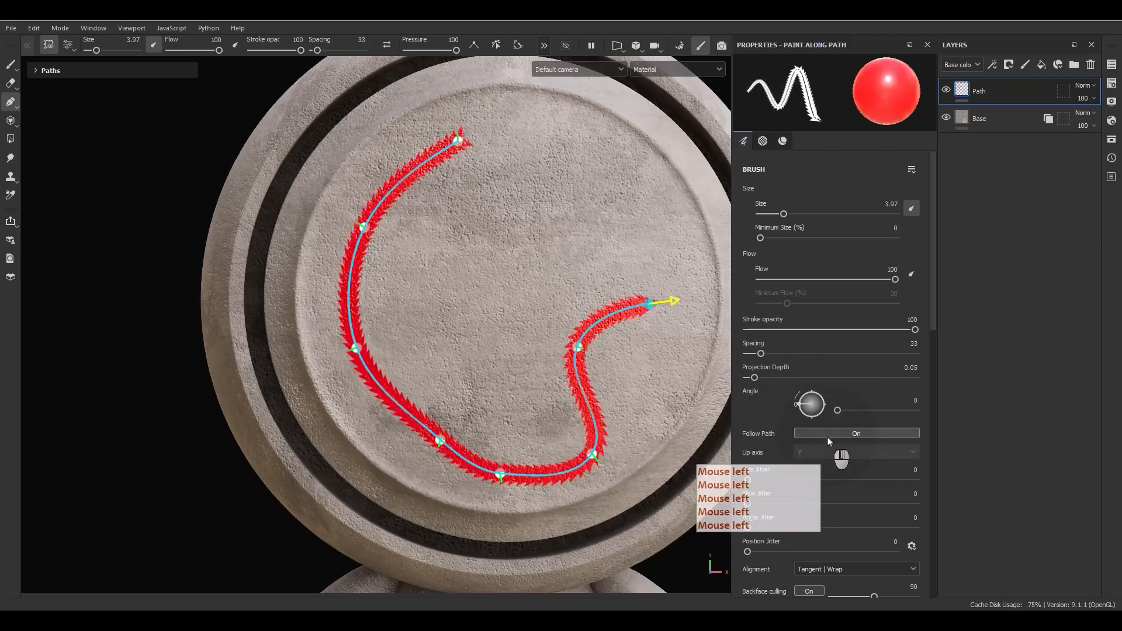
click(756, 440)
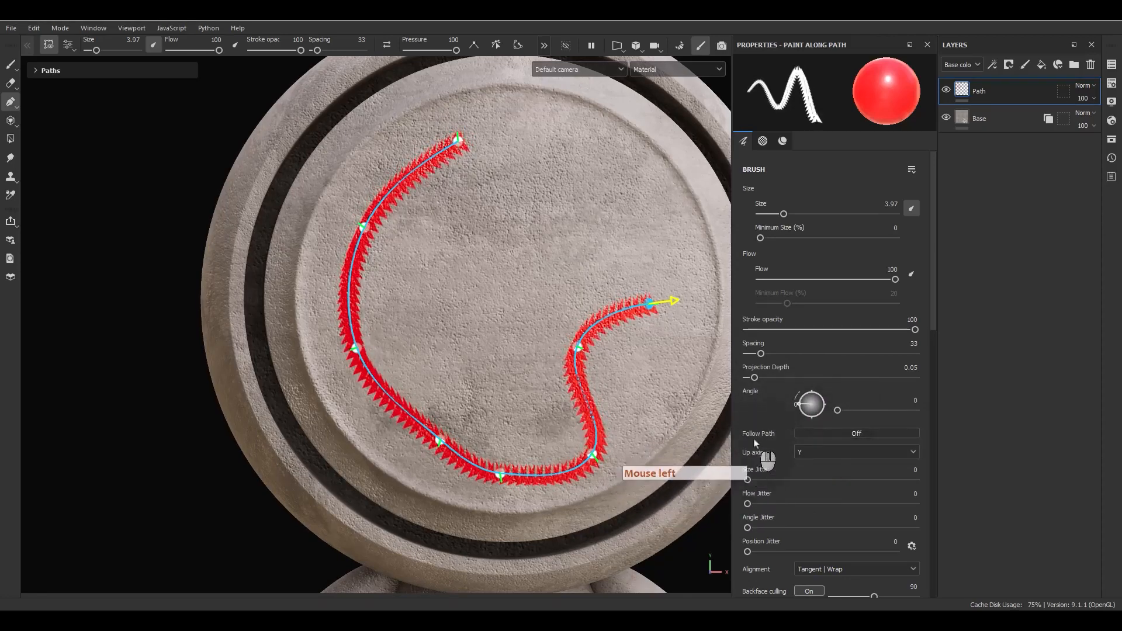
click(821, 453)
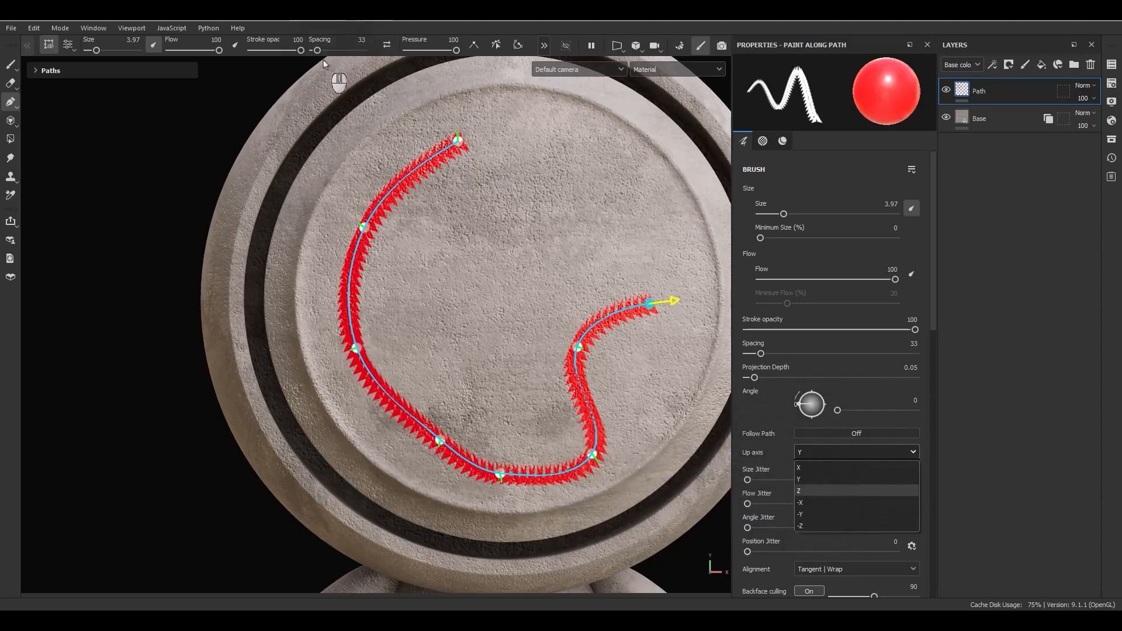
drag(321, 55, 332, 61)
click(818, 451)
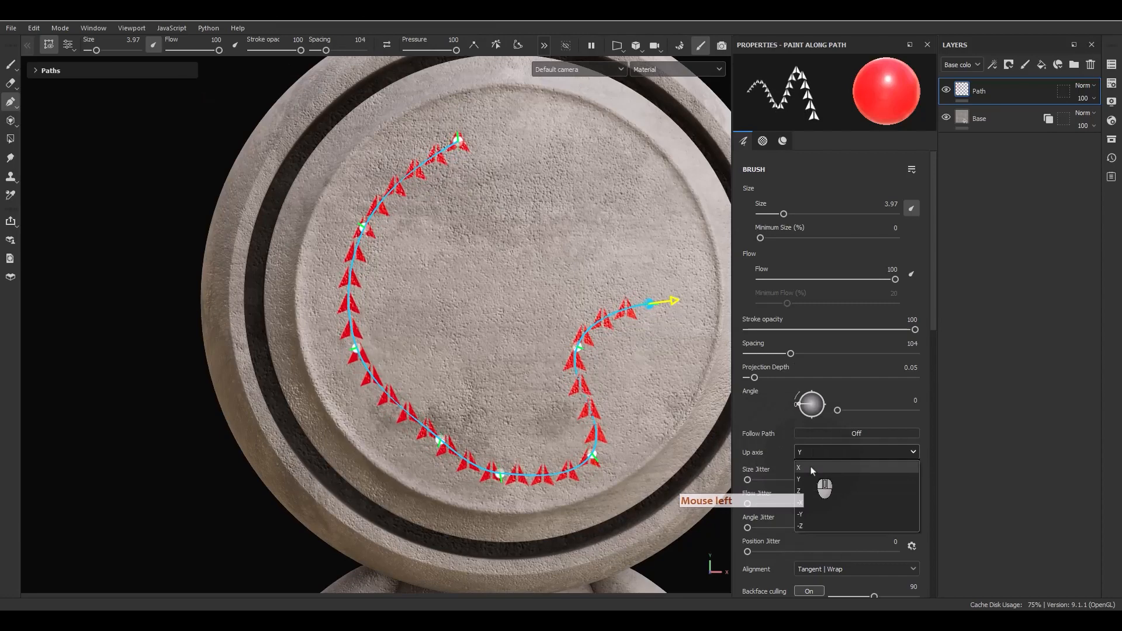
click(811, 470)
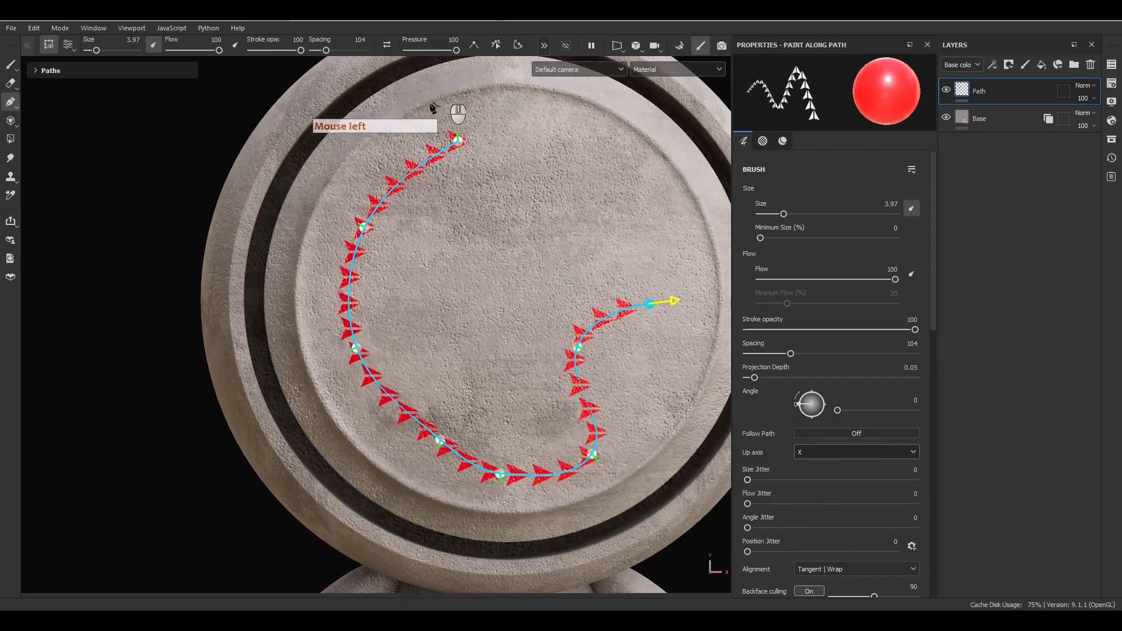
click(818, 452)
click(804, 498)
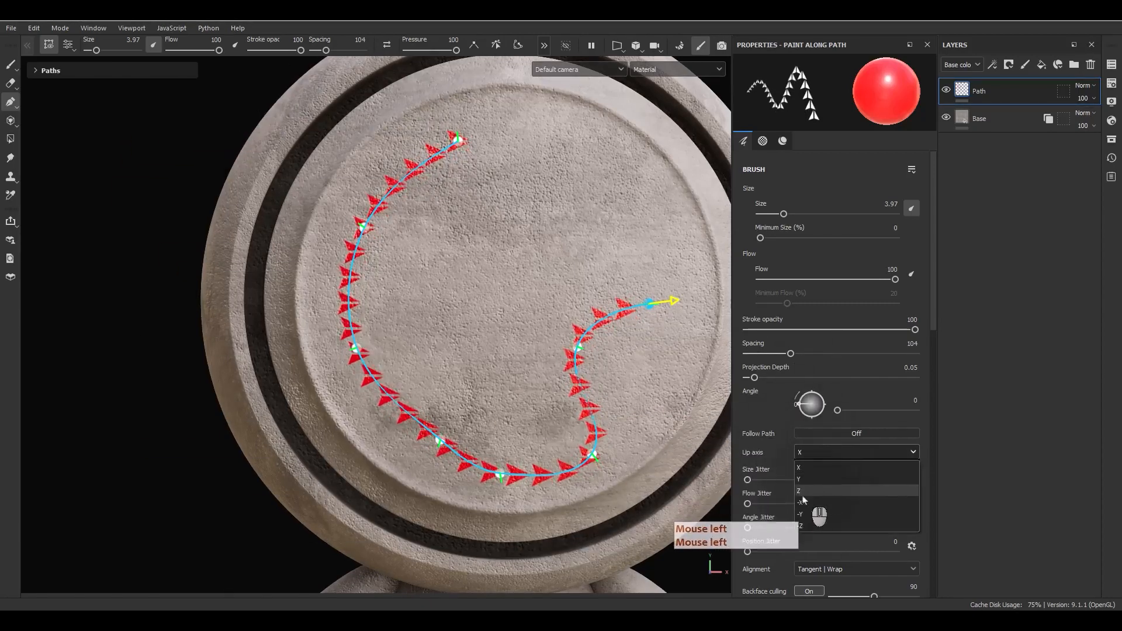
click(802, 498)
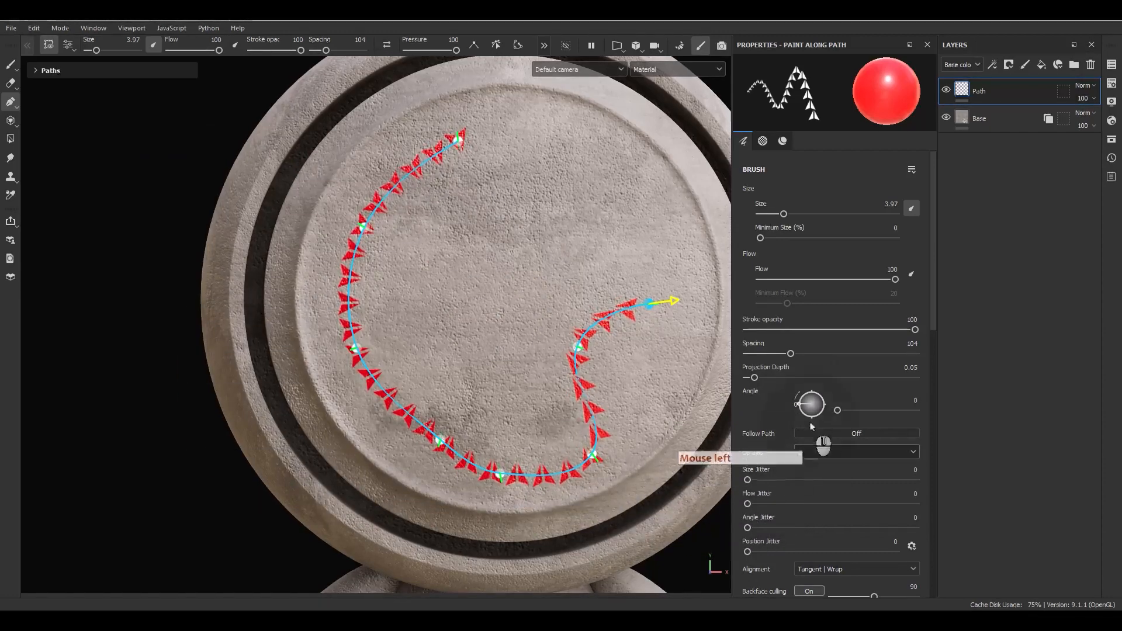
drag(807, 395, 811, 393)
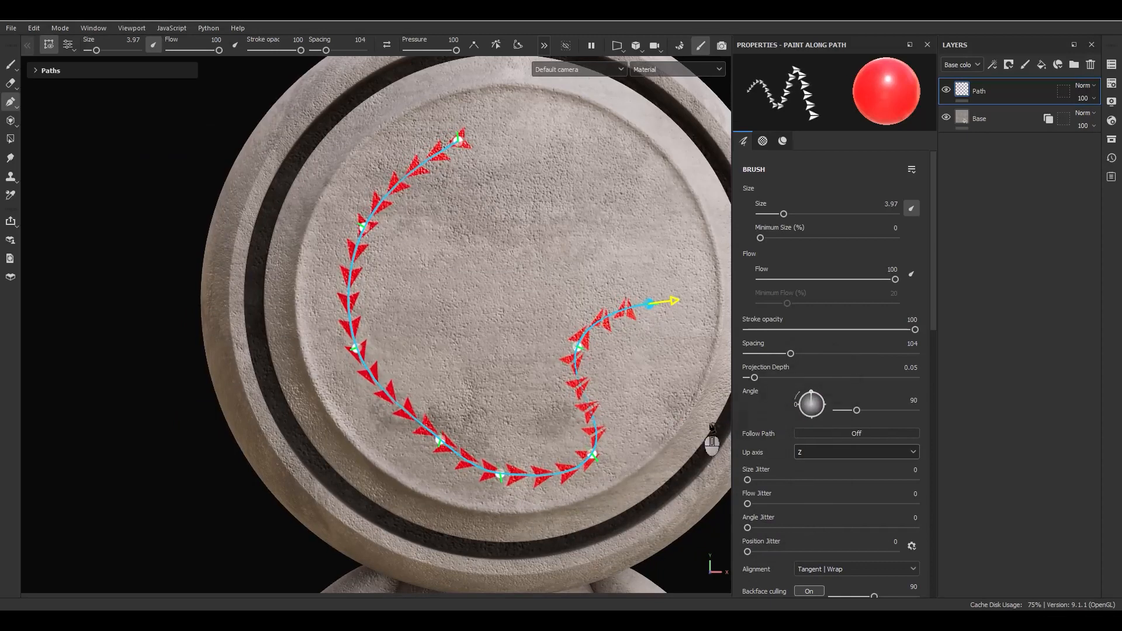
Turn Follow Path back on and reset the stamp angle to 0.
click(822, 434)
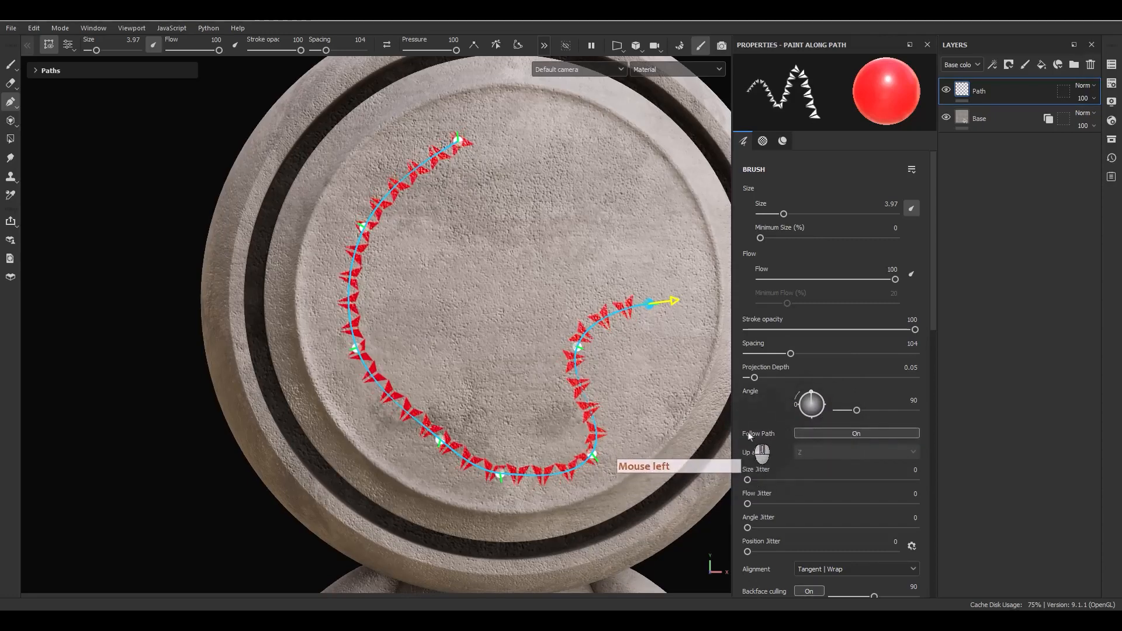
double_click(912, 401)
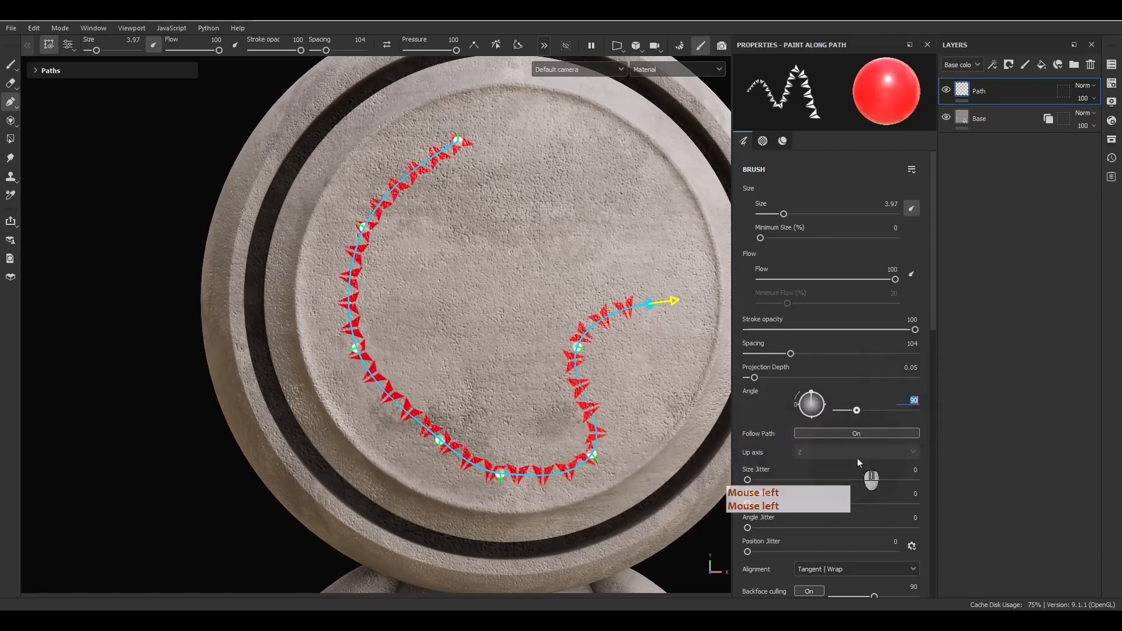
text(0)
key(Return)
Test the size, flow, angle and position jitters, then reset them.
scroll(757, 422, down, 2)
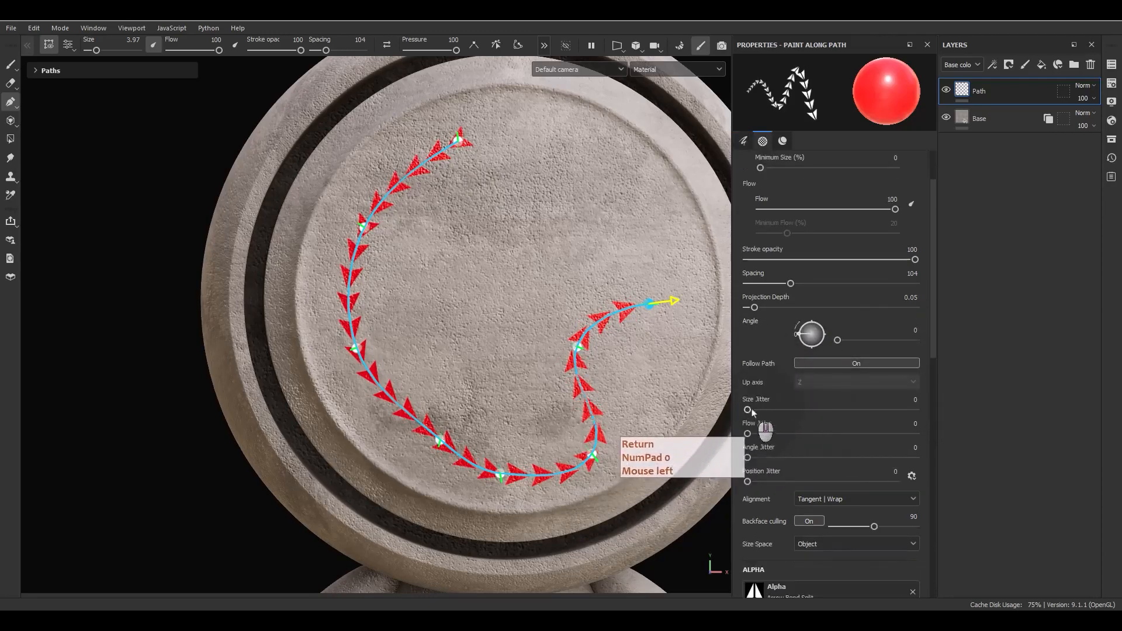
click(749, 410)
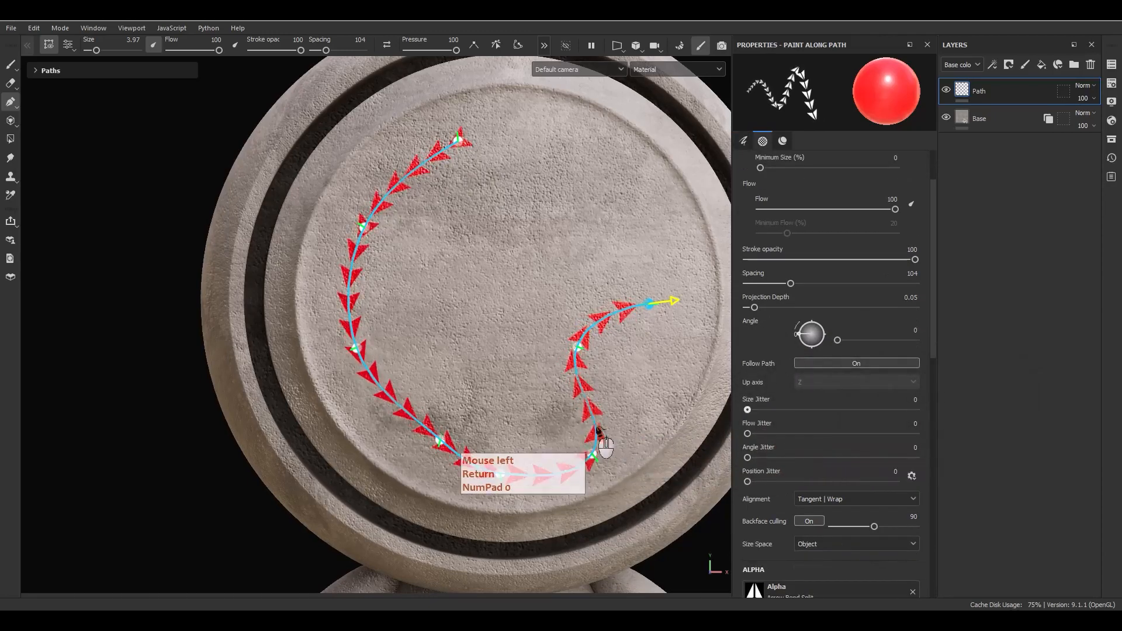
drag(750, 435, 625, 429)
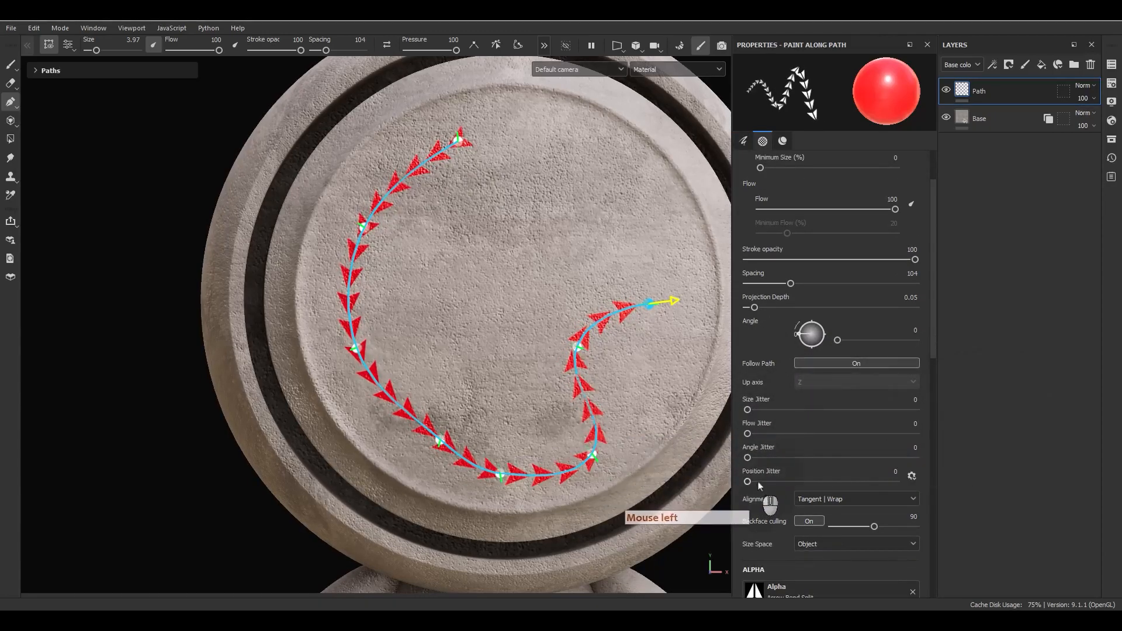
drag(749, 458, 543, 416)
drag(749, 481, 682, 484)
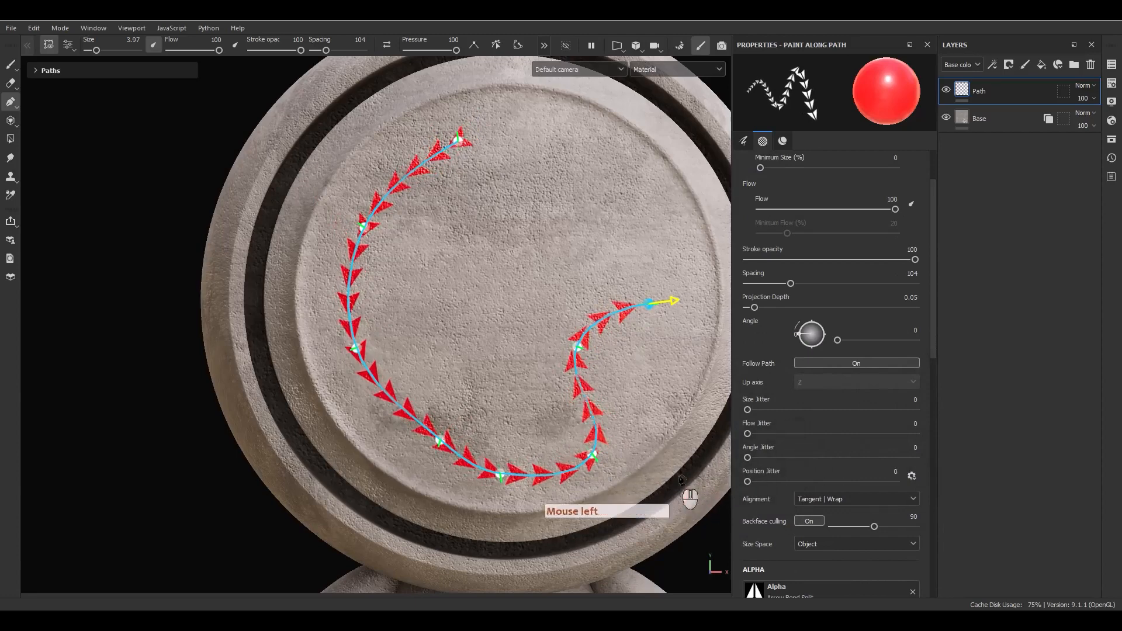
scroll(747, 474, down, 4)
scroll(754, 480, down, 4)
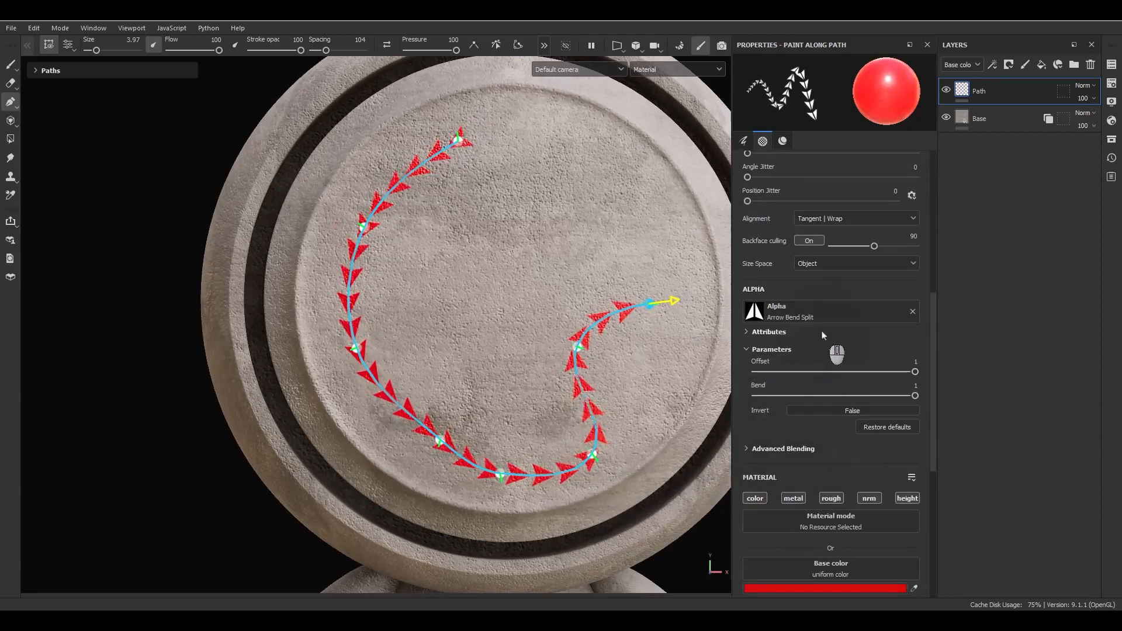
Try the Arrow Inset Border alpha, adjusting its border thickness and centre width.
click(819, 313)
click(827, 413)
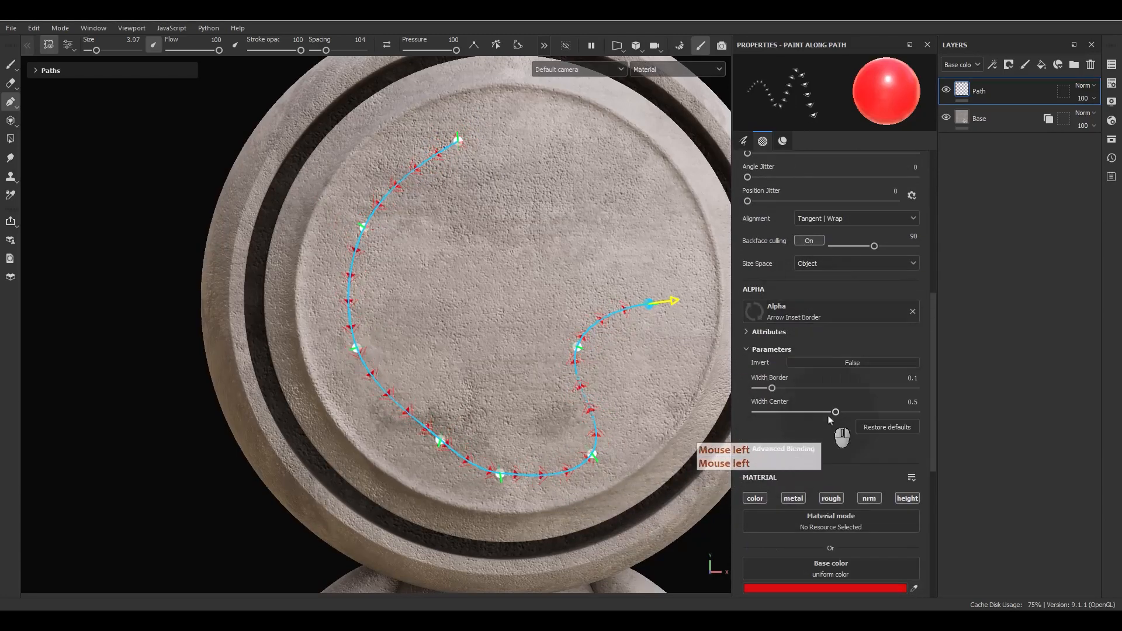
drag(773, 388, 895, 412)
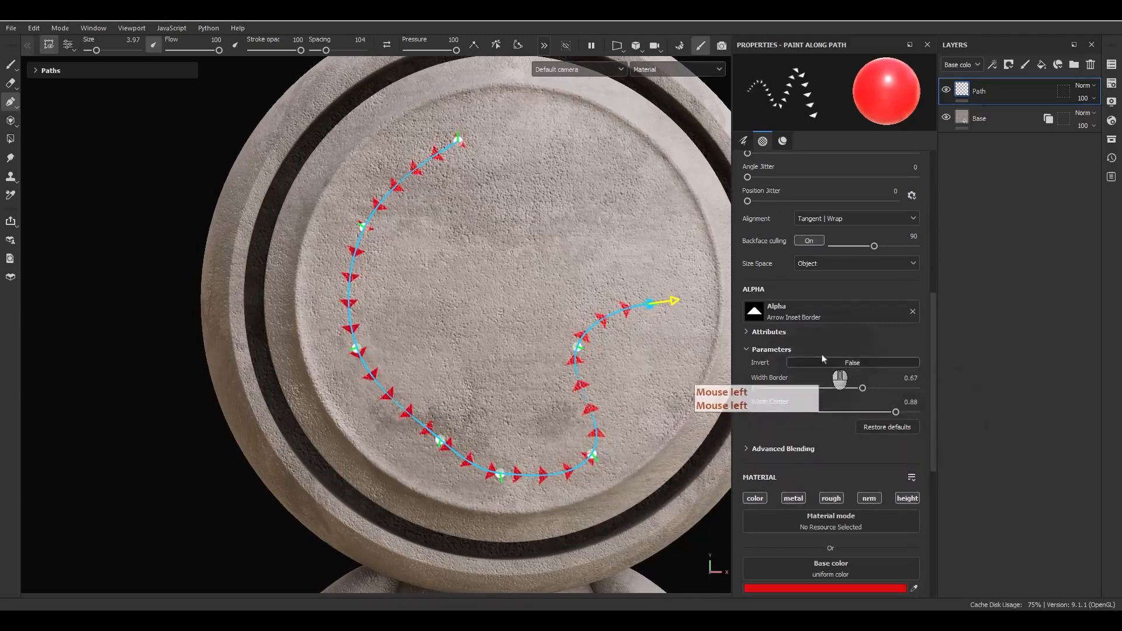
click(812, 332)
Switch to the Arrow Simple alpha at width 0.61 and pack it at spacing 47.
click(810, 319)
scroll(852, 436, down, 2)
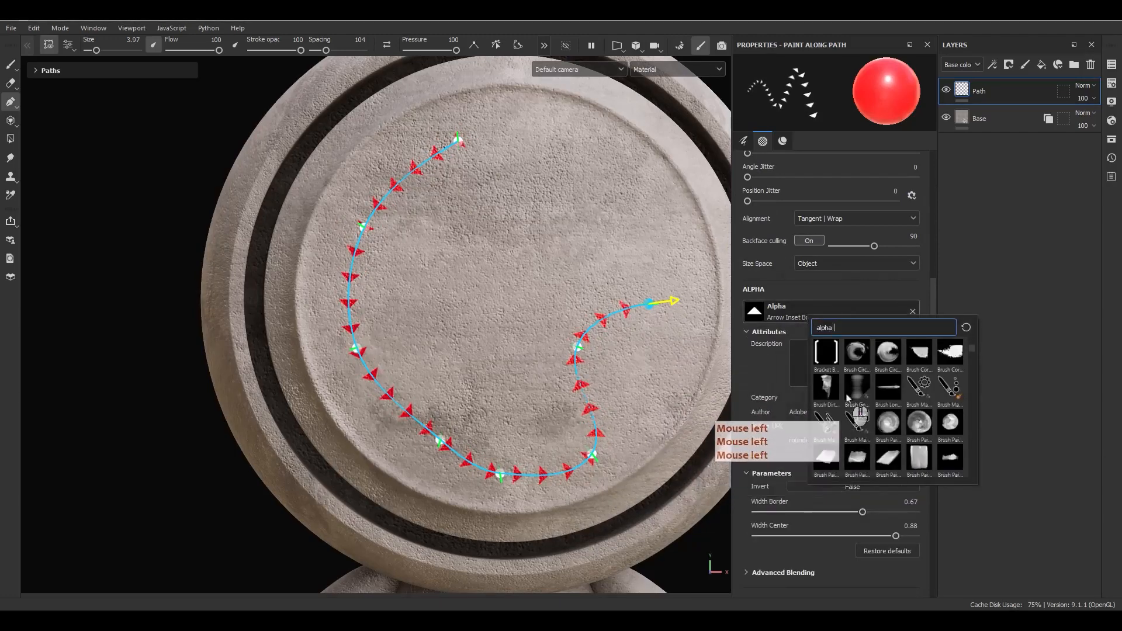
scroll(848, 398, up, 1)
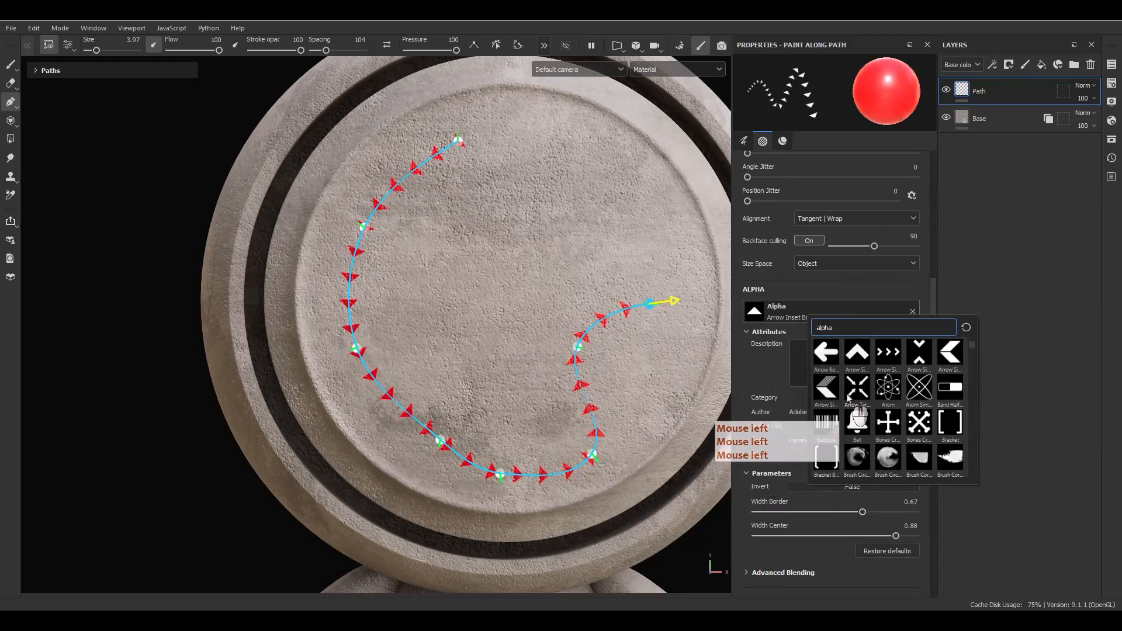
click(859, 364)
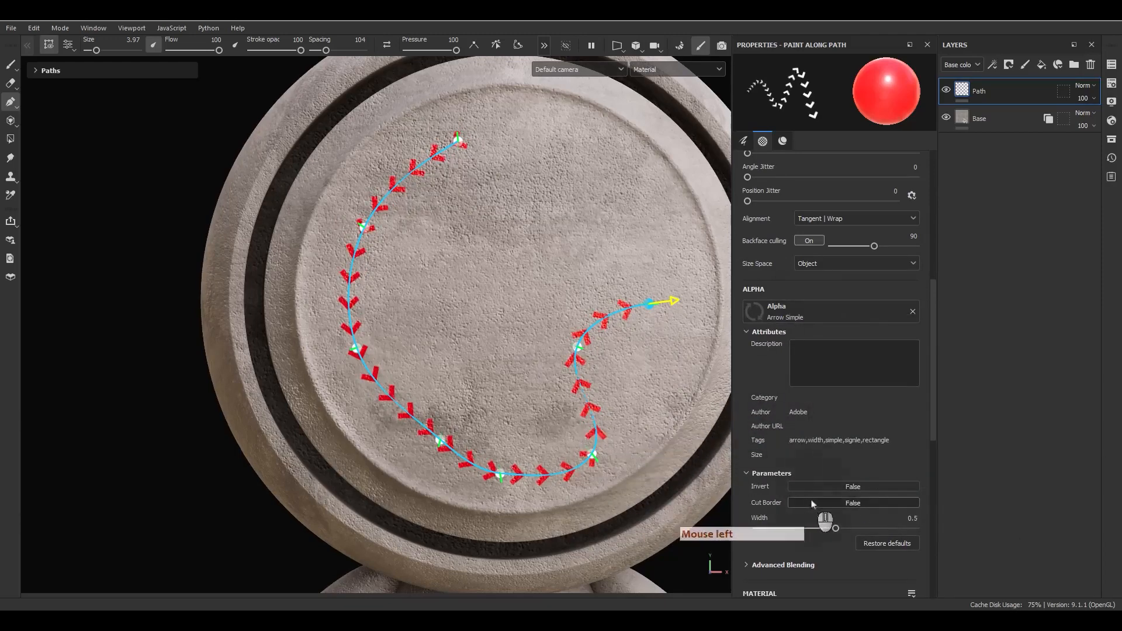
drag(905, 517, 877, 516)
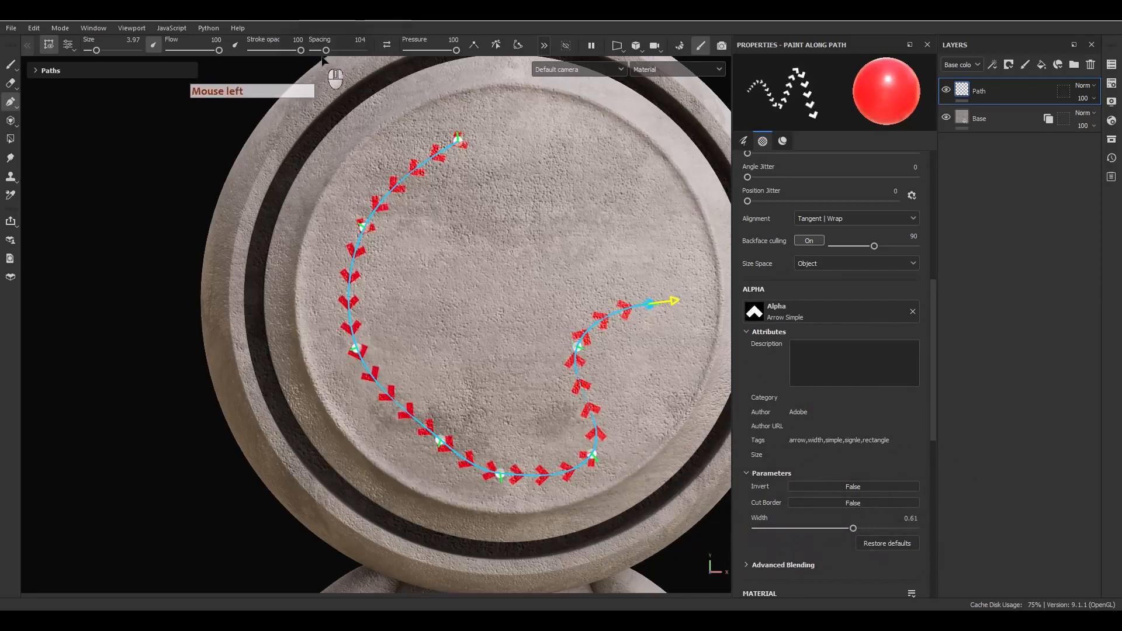
drag(326, 51, 320, 61)
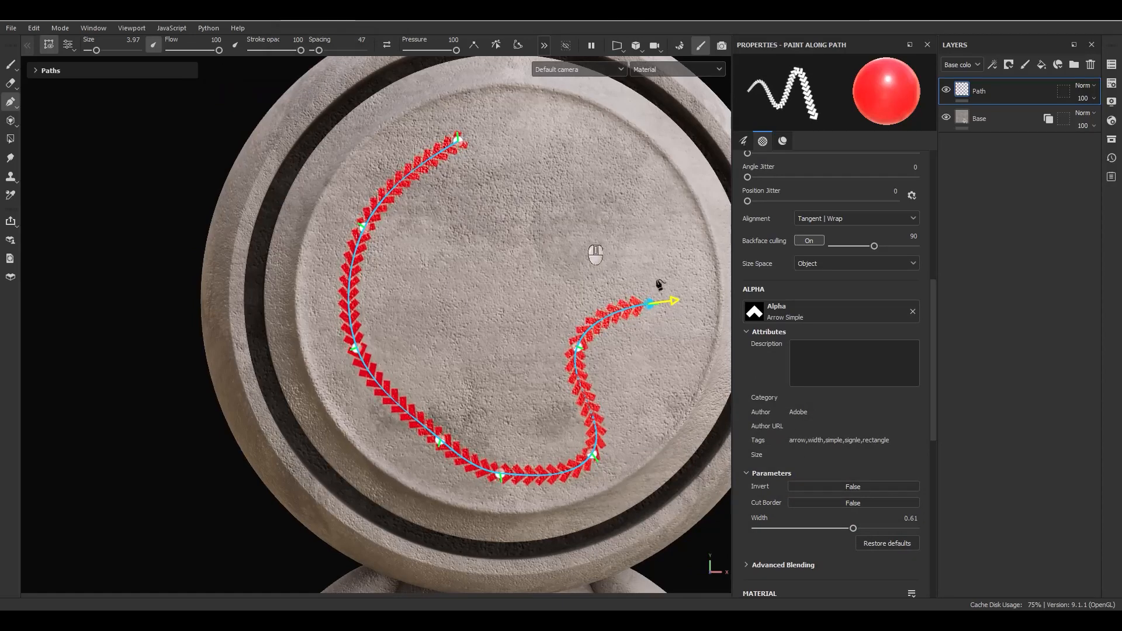
scroll(791, 389, down, 8)
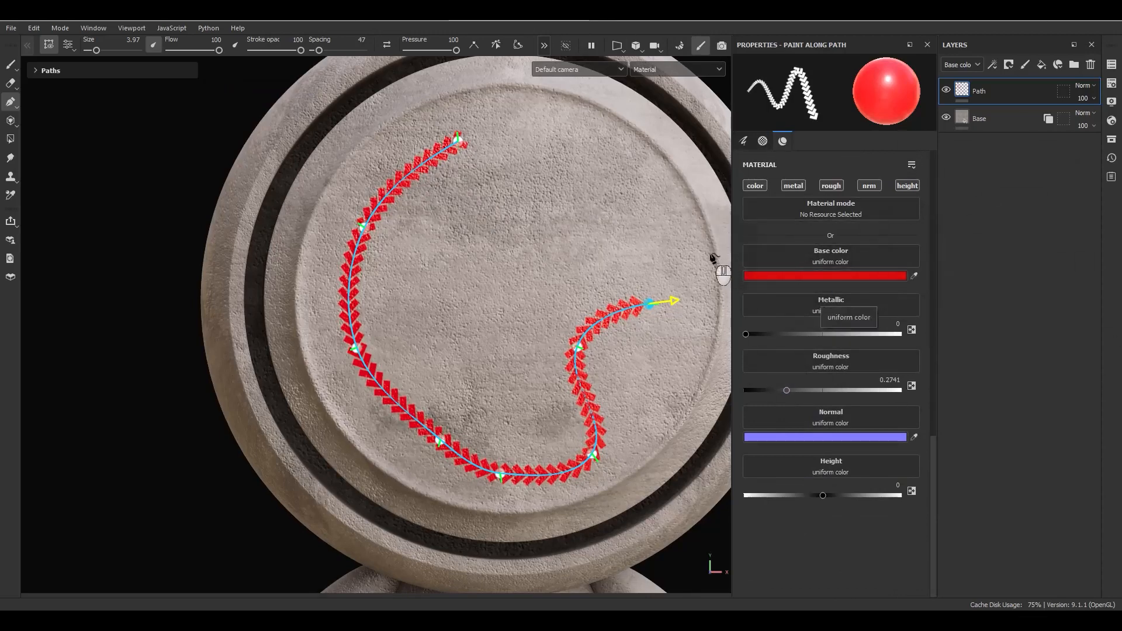
Search 'circl' and apply the Shape Border Circle alpha to the stroke.
scroll(778, 263, up, 8)
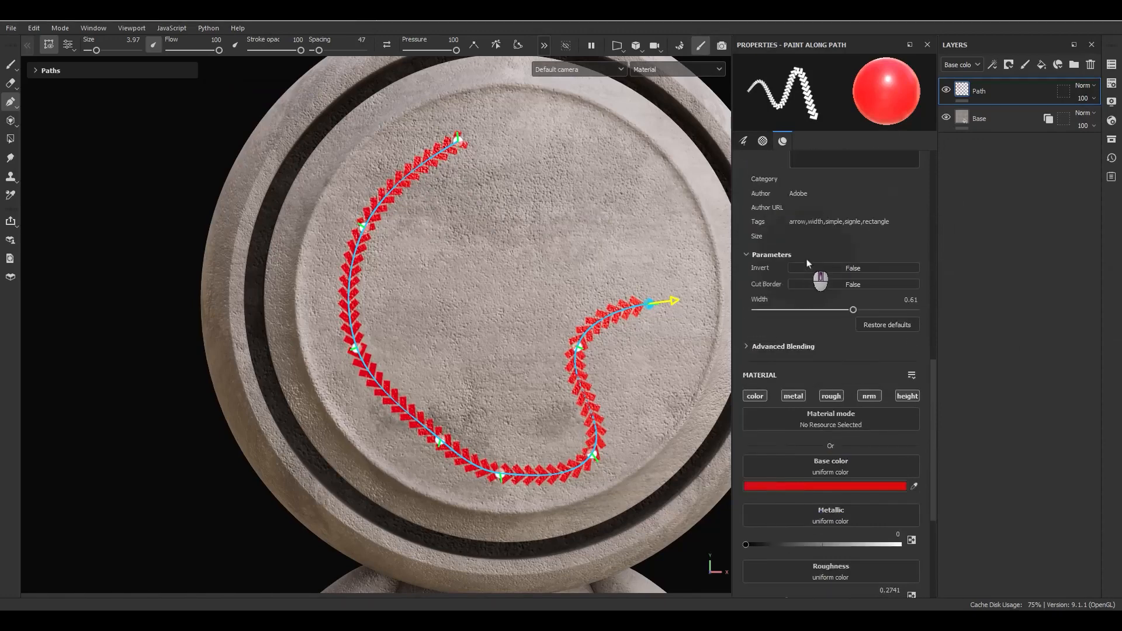
click(799, 204)
scroll(847, 333, down, 5)
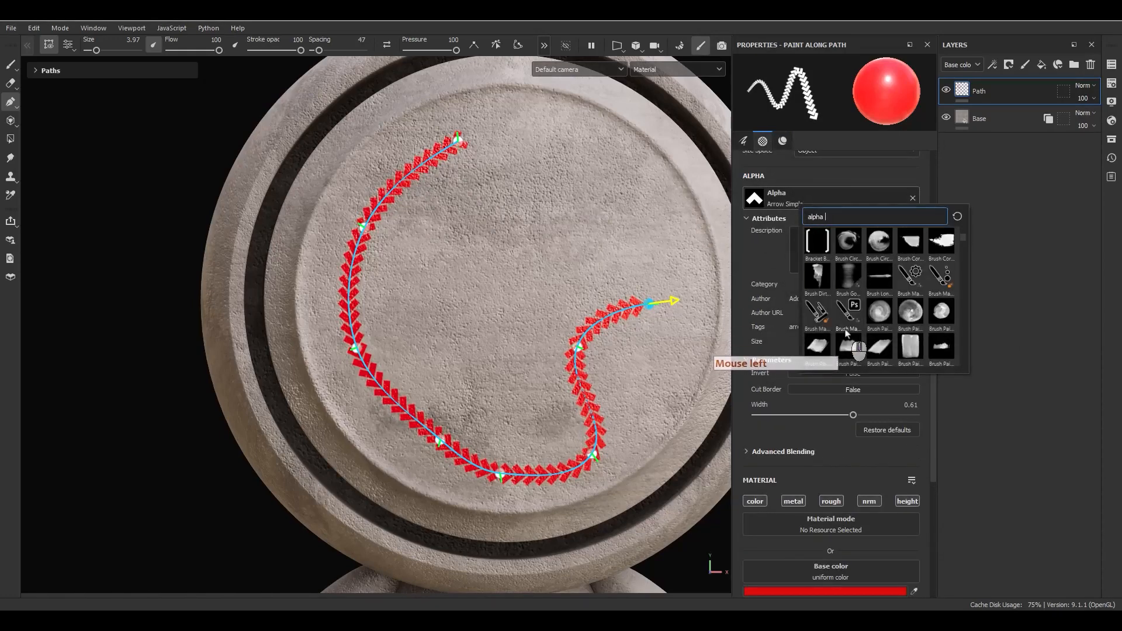
text(circl)
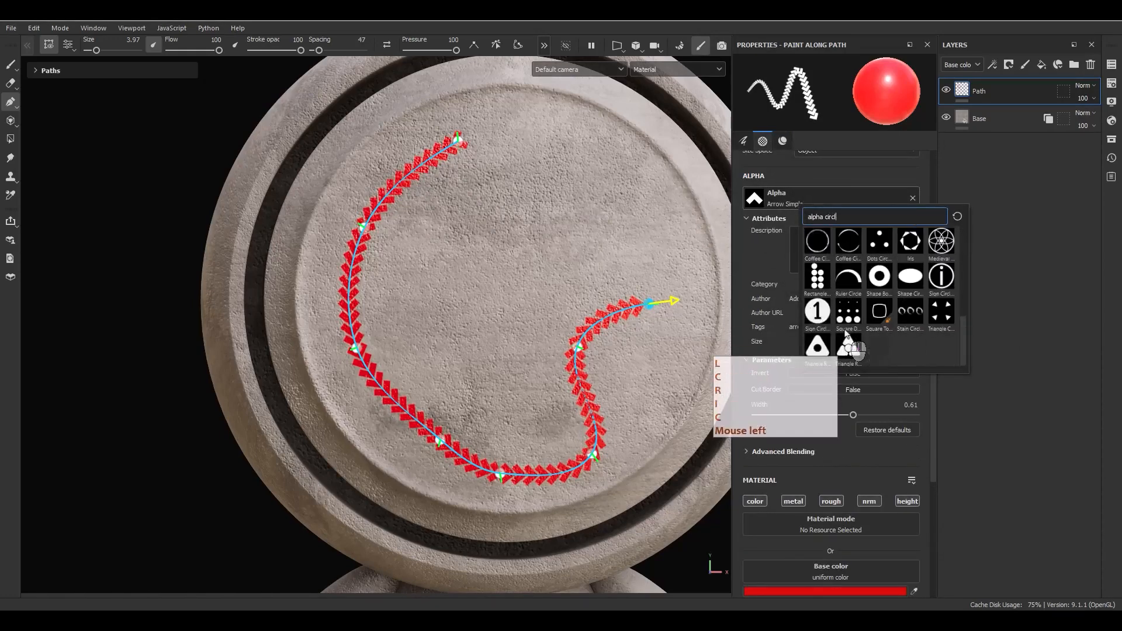
click(880, 280)
Make the stroke grey, metallic 1, roughness about 0.15, with raised height.
scroll(903, 433, down, 5)
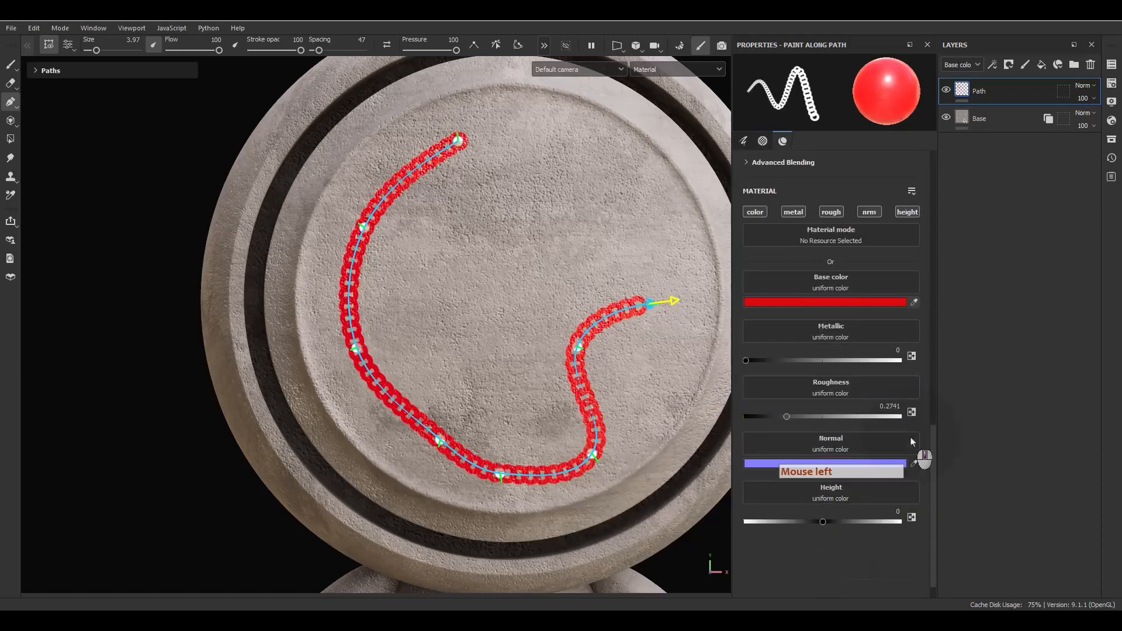
click(771, 303)
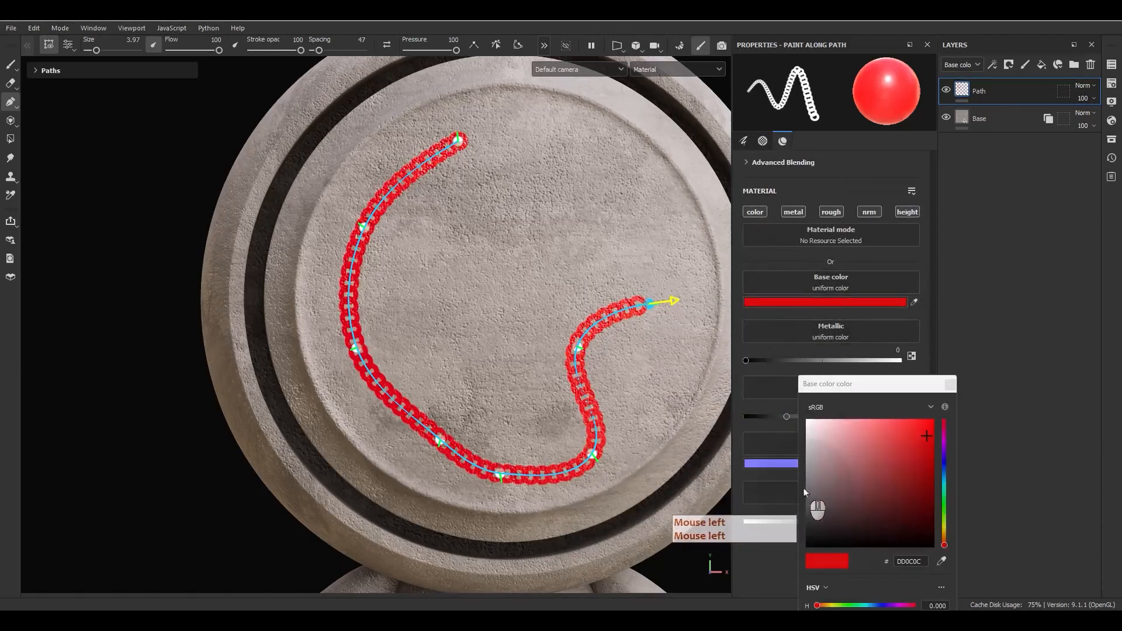
click(805, 492)
click(951, 384)
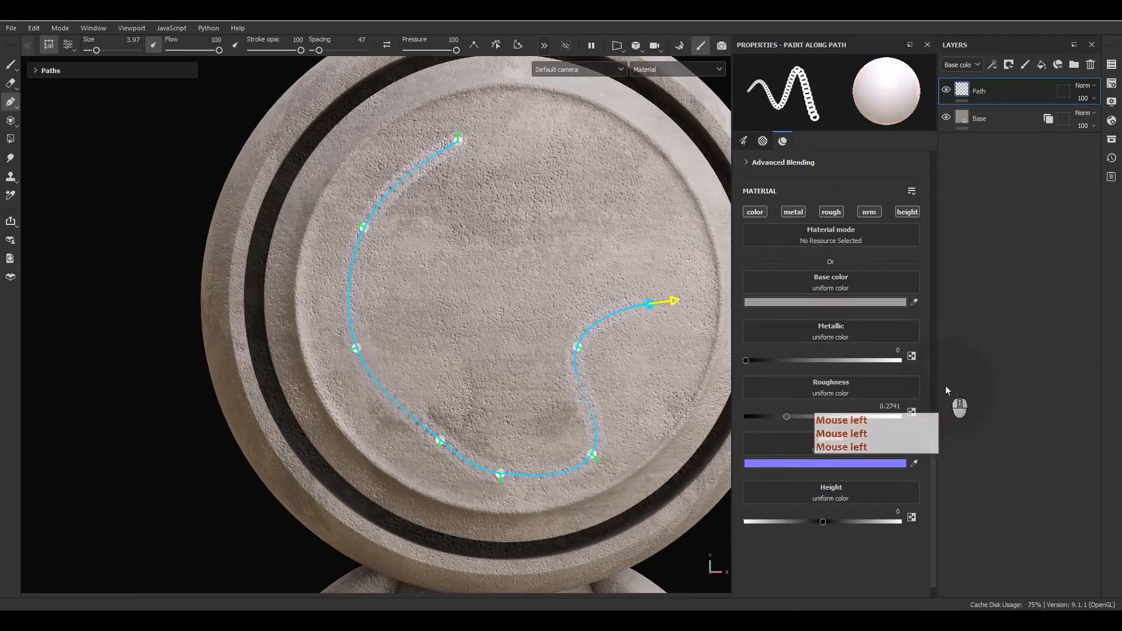
drag(798, 366, 922, 369)
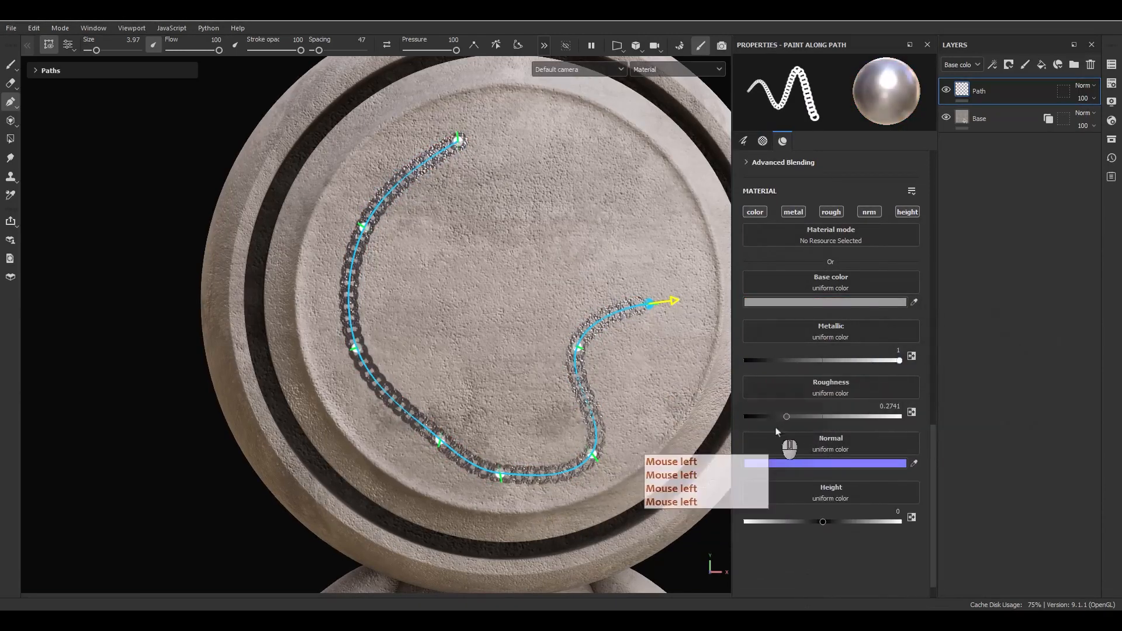
click(784, 417)
drag(784, 417, 767, 416)
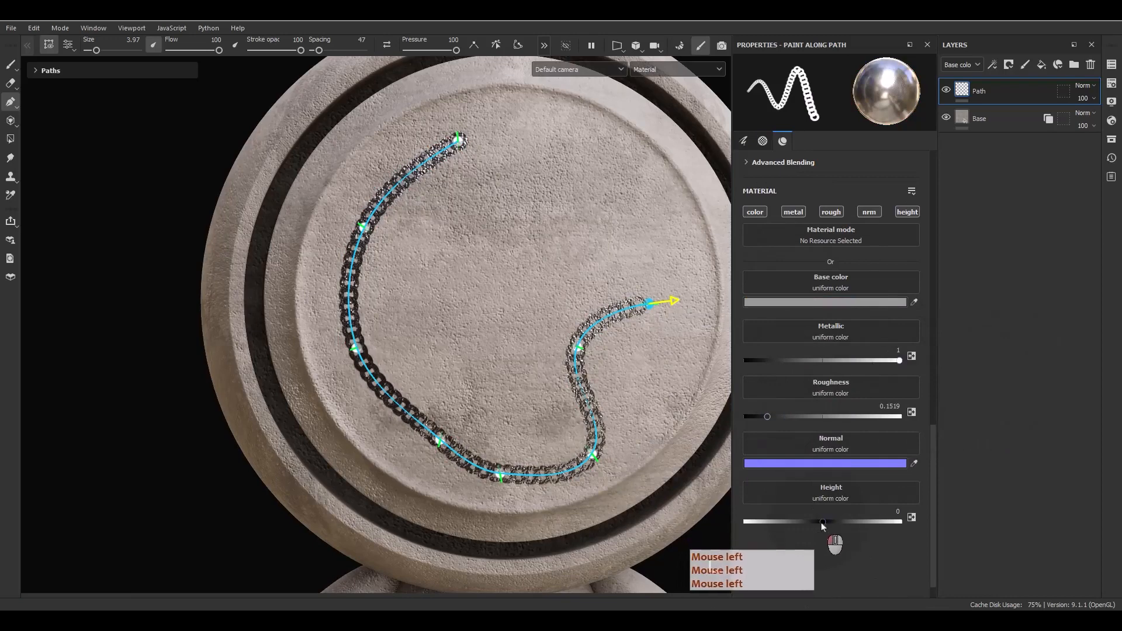
drag(822, 522, 833, 521)
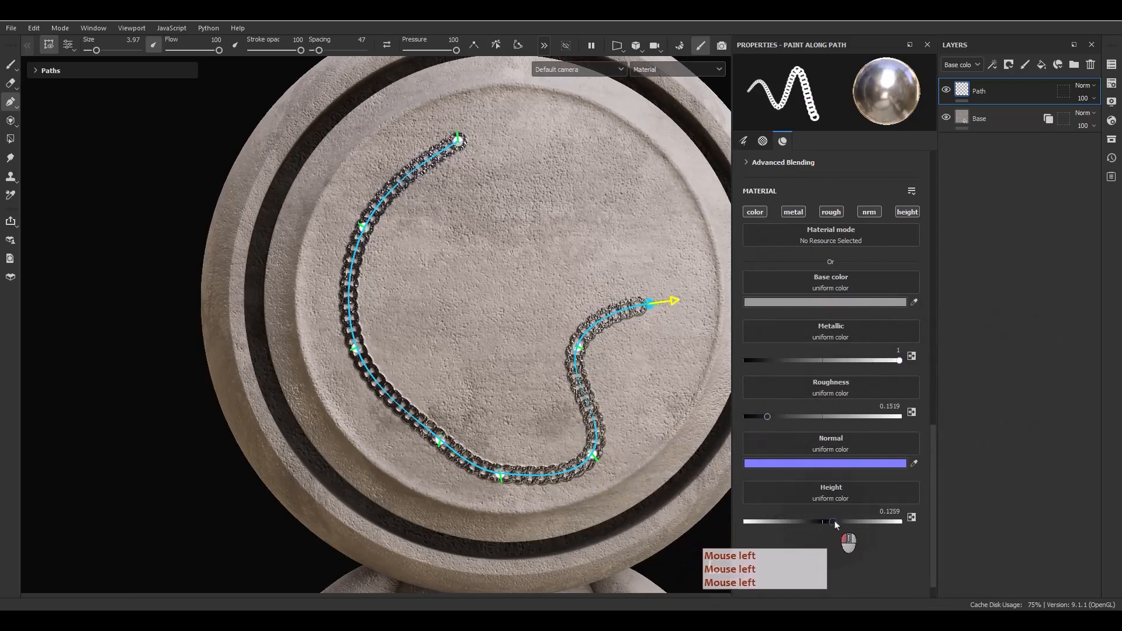
Raise the chain's Height slider to its maximum of 1.
click(1080, 98)
alt+drag(419, 403, 500, 451)
scroll(541, 456, up, 5)
drag(837, 520, 903, 505)
scroll(523, 320, down, 6)
alt+drag(524, 319, 462, 341)
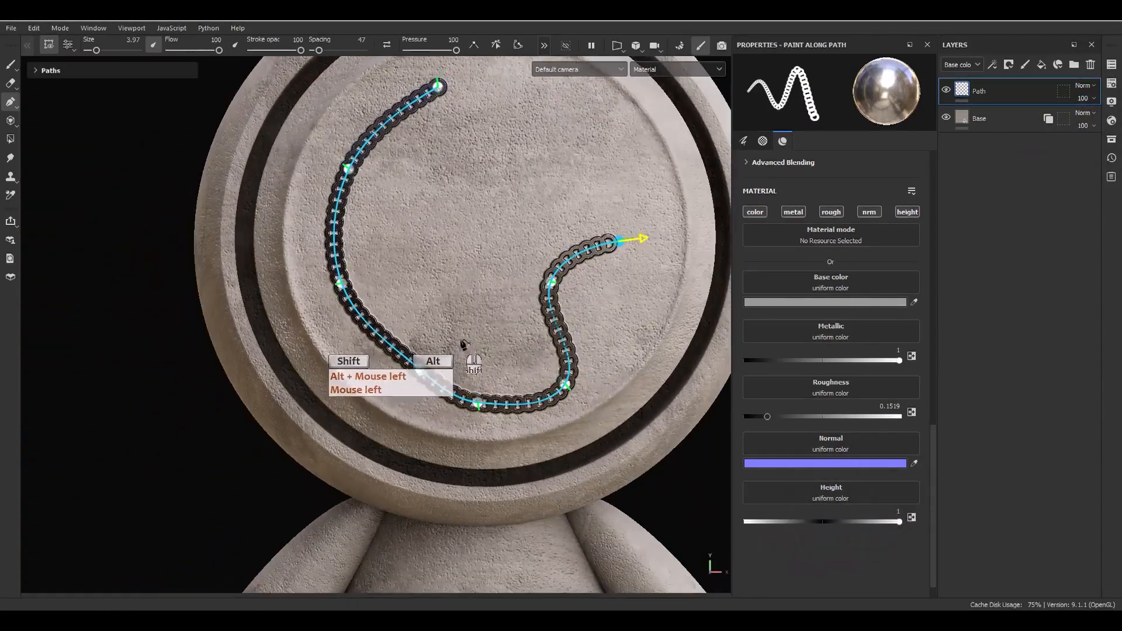
Drag three of the chain path's control points to bend it into an S curve.
alt+right_drag(495, 250, 478, 338)
alt+middle_drag(478, 338, 449, 417)
drag(526, 364, 439, 343)
drag(601, 324, 442, 257)
drag(543, 476, 369, 340)
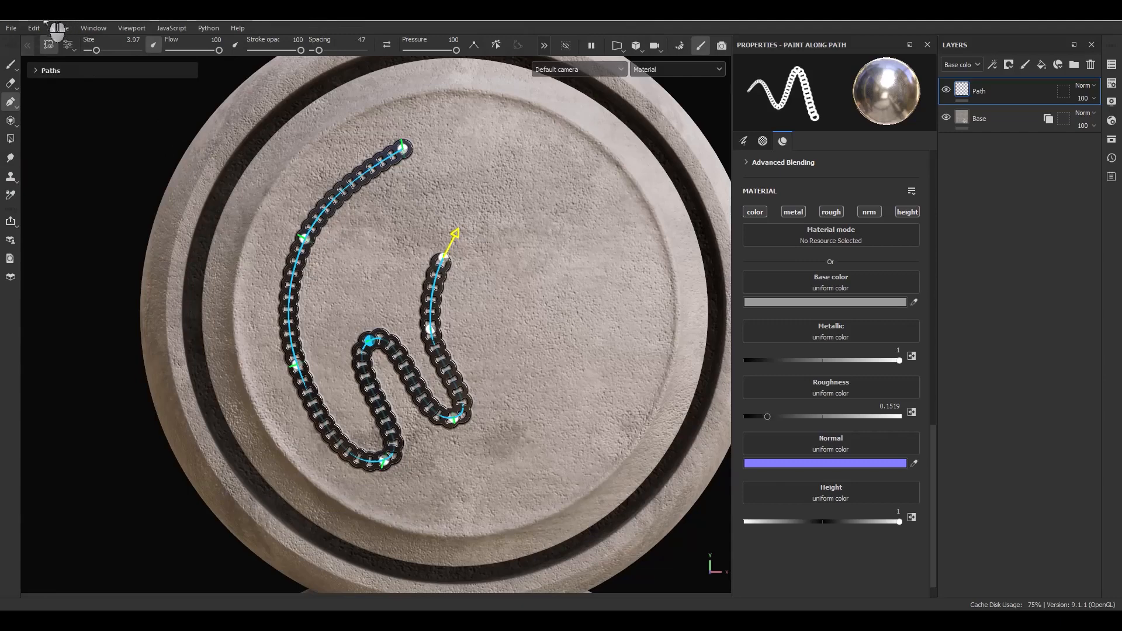
Finish editing the chain path and toggle its path handles off and back on.
click(45, 47)
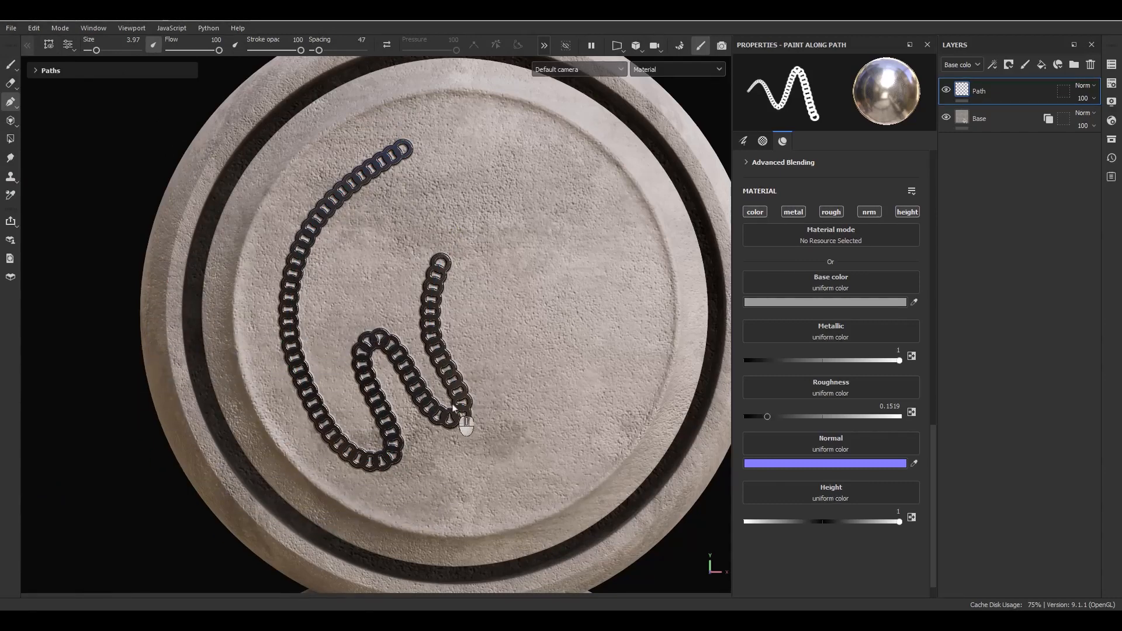
click(576, 244)
click(438, 207)
click(346, 344)
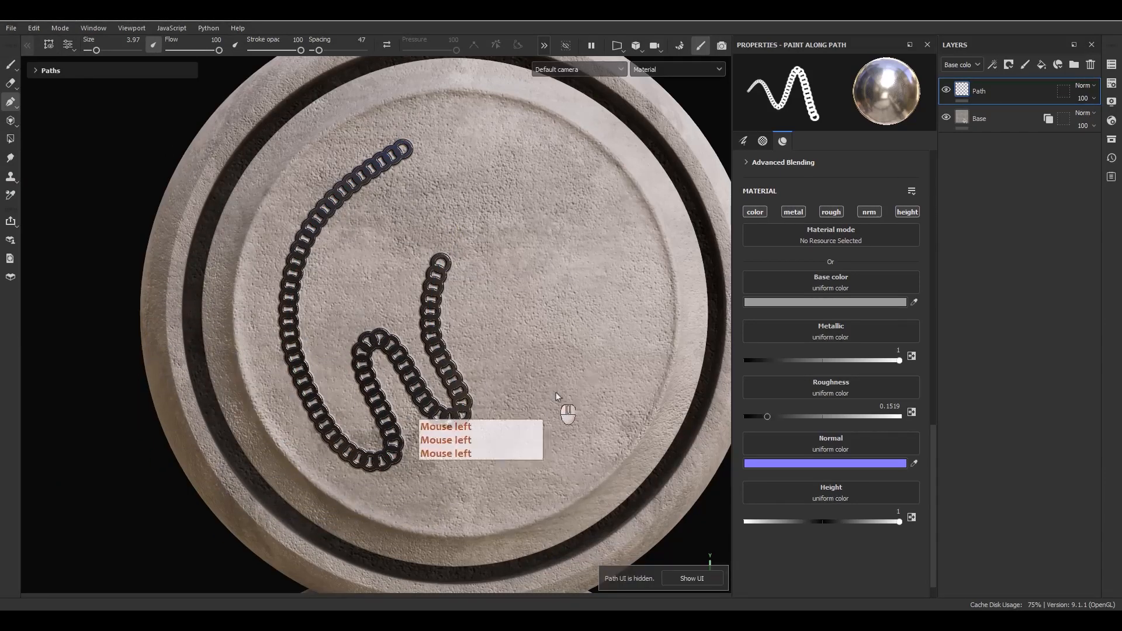
click(597, 327)
click(619, 216)
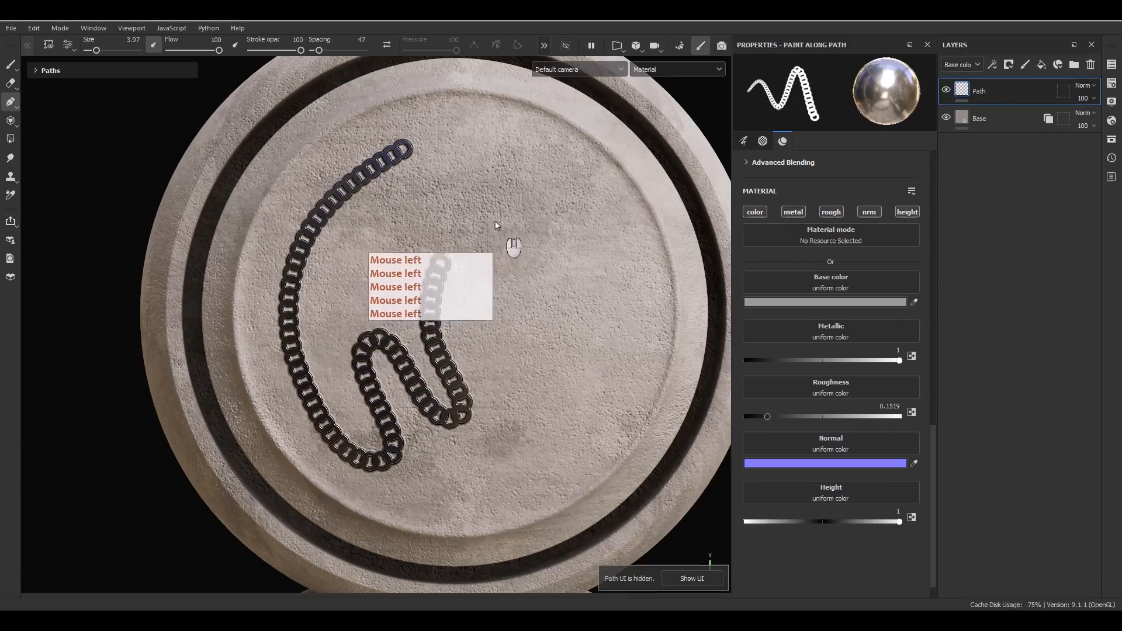
click(46, 44)
click(47, 43)
click(47, 43)
click(47, 43)
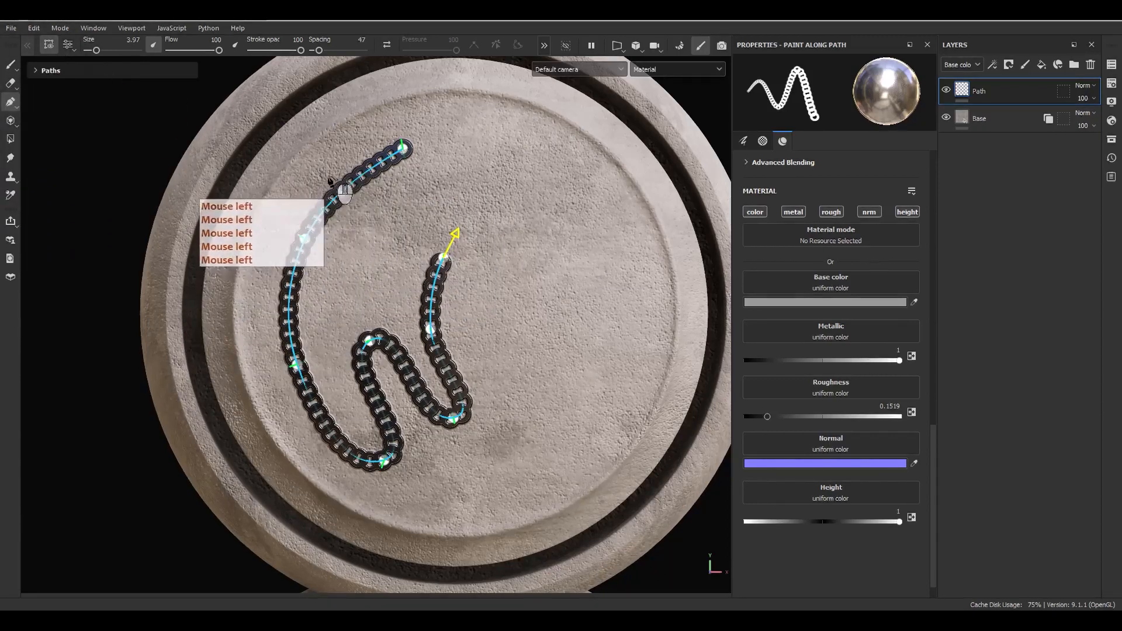
Add a control point on the left arc, reshape that curve and commit the path.
click(317, 222)
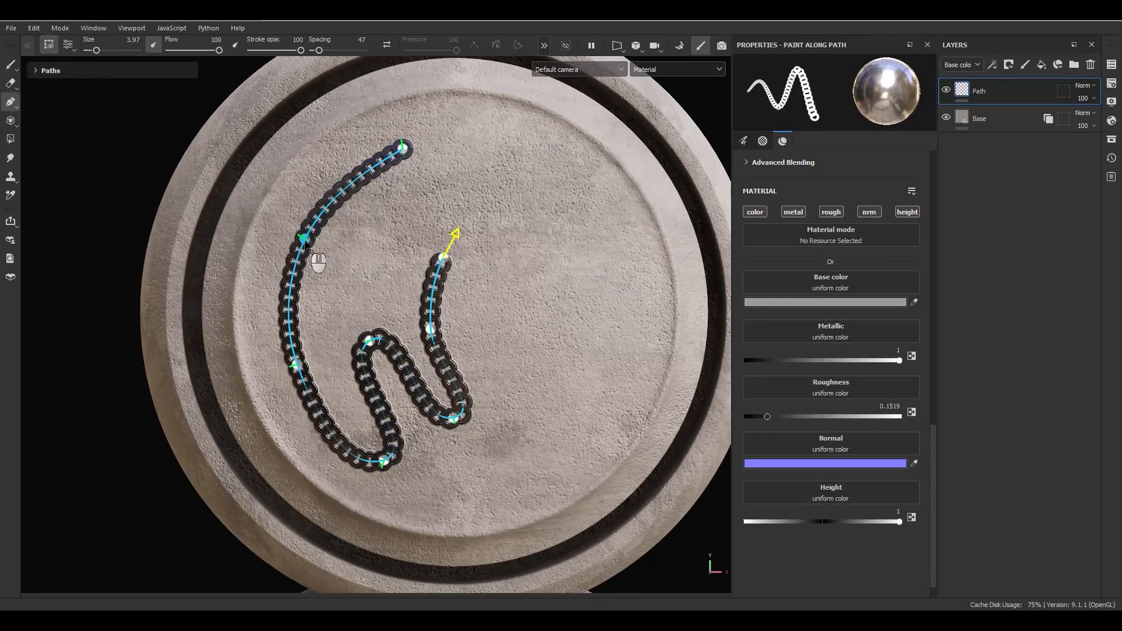
drag(305, 240, 346, 254)
mouse_move(302, 239)
mouse_down()
mouse_move(378, 257)
mouse_move(345, 254)
mouse_move(337, 235)
mouse_move(311, 237)
mouse_up()
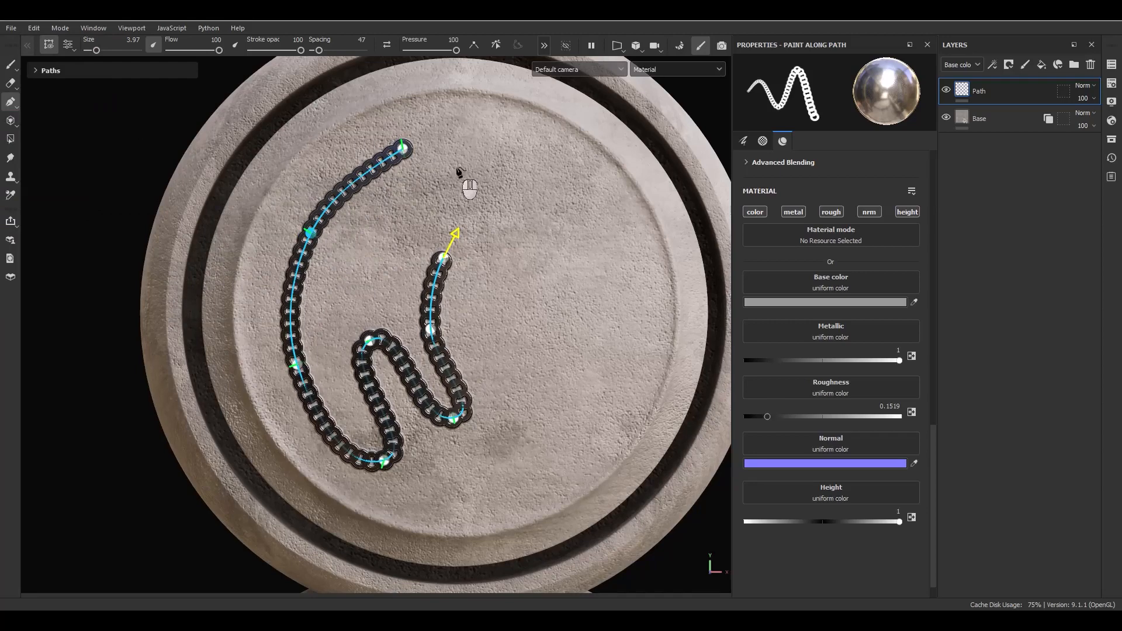
key(Escape)
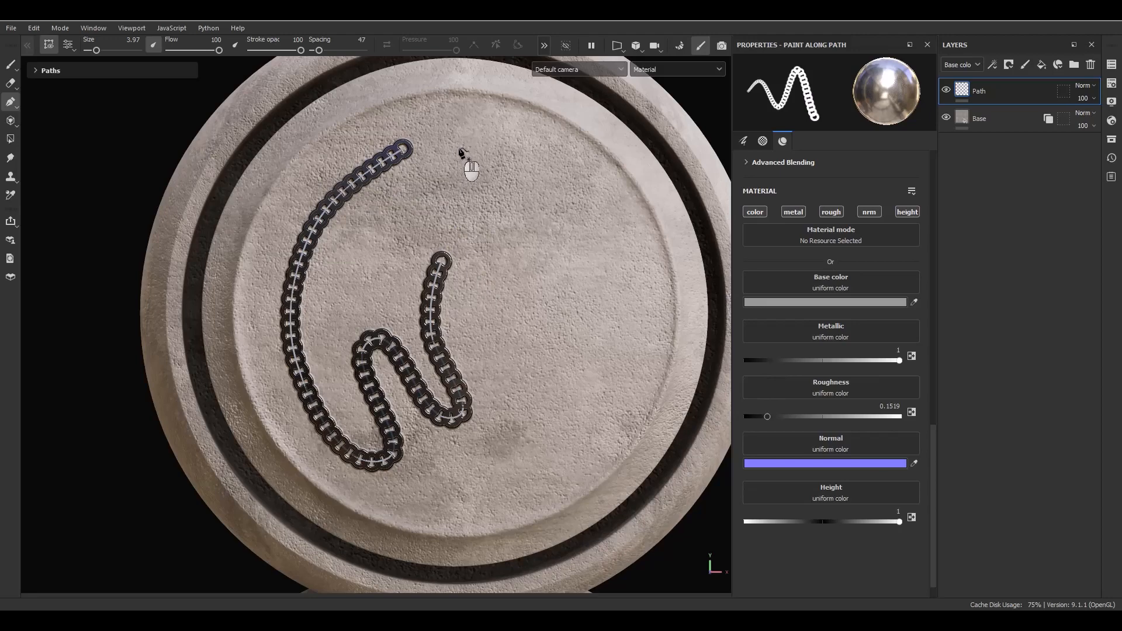
Place two new three-point ring paths running top to bottom on the disc's right side.
click(459, 145)
click(578, 304)
click(525, 481)
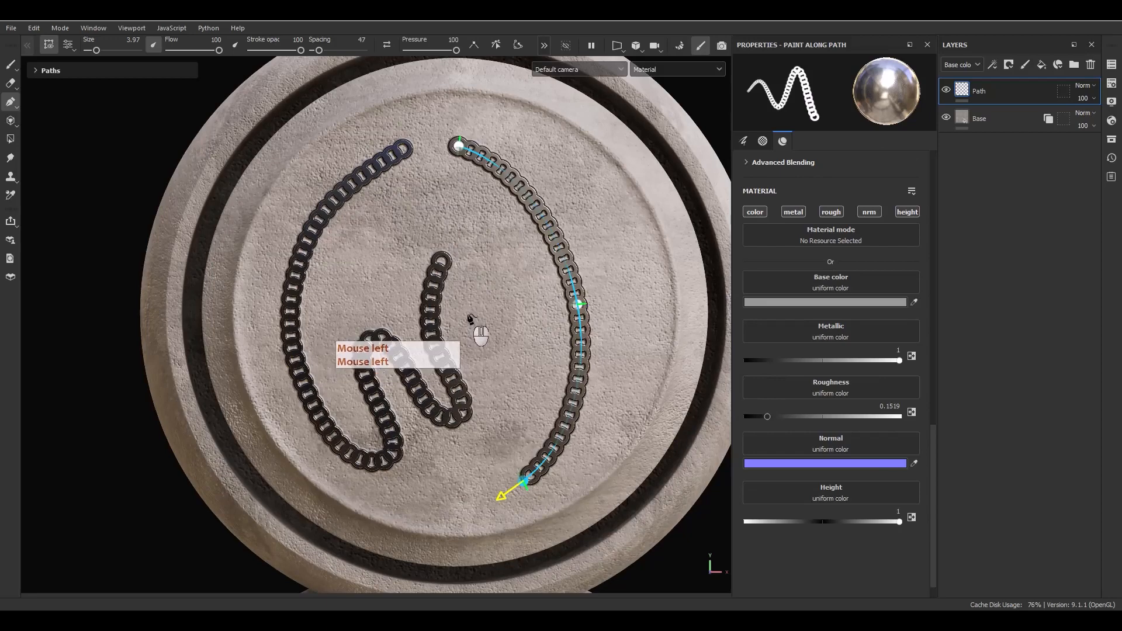
key(Escape)
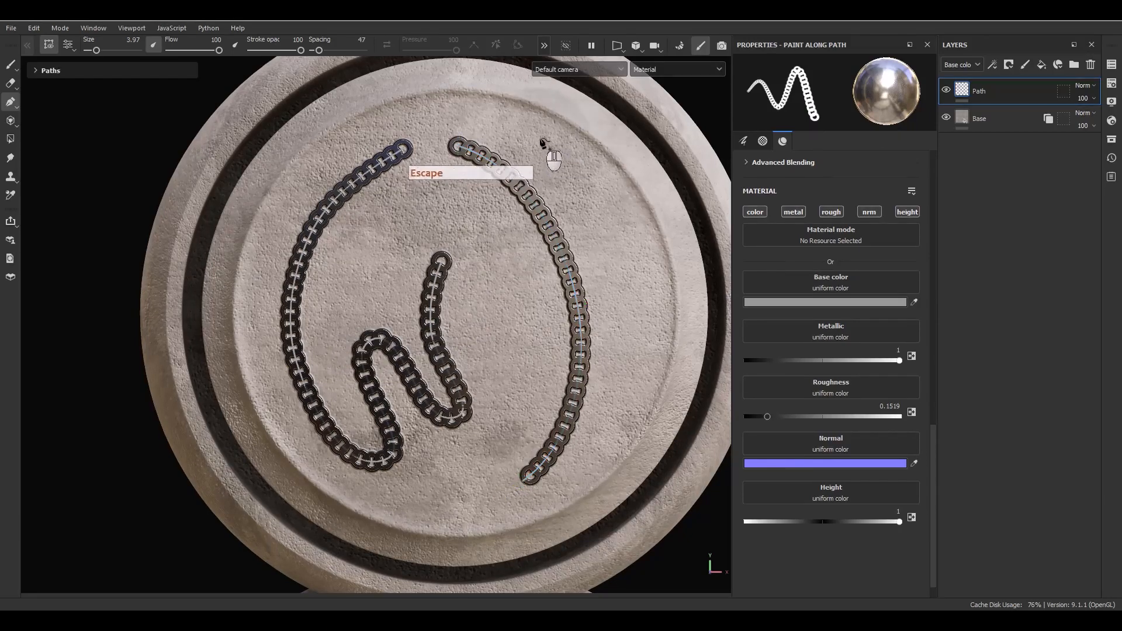
click(518, 123)
click(604, 217)
click(615, 388)
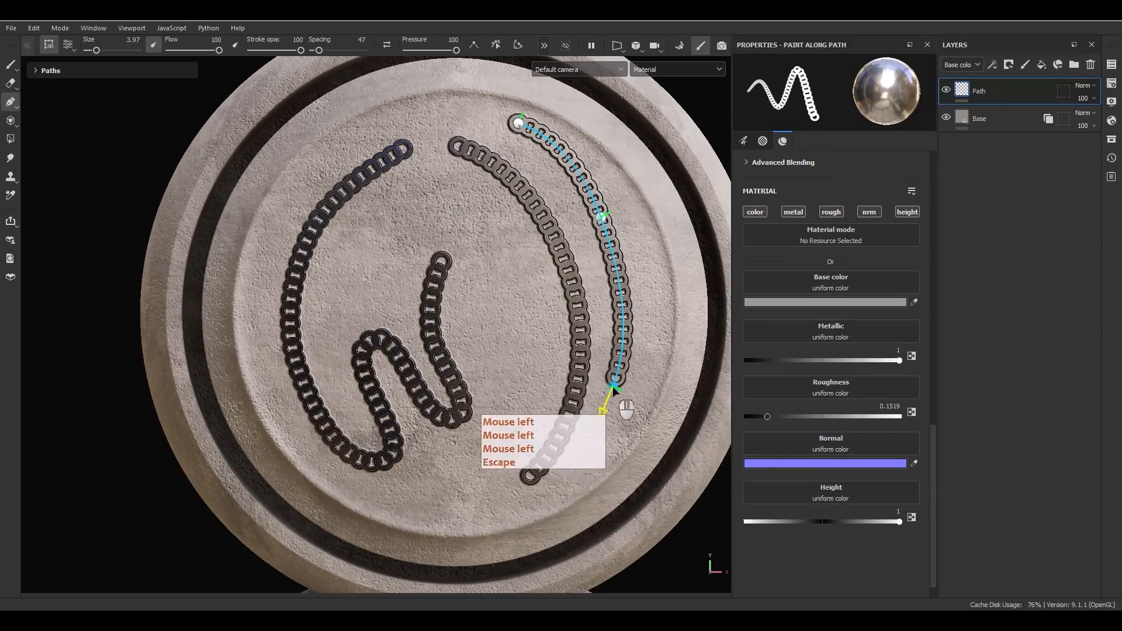
key(Escape)
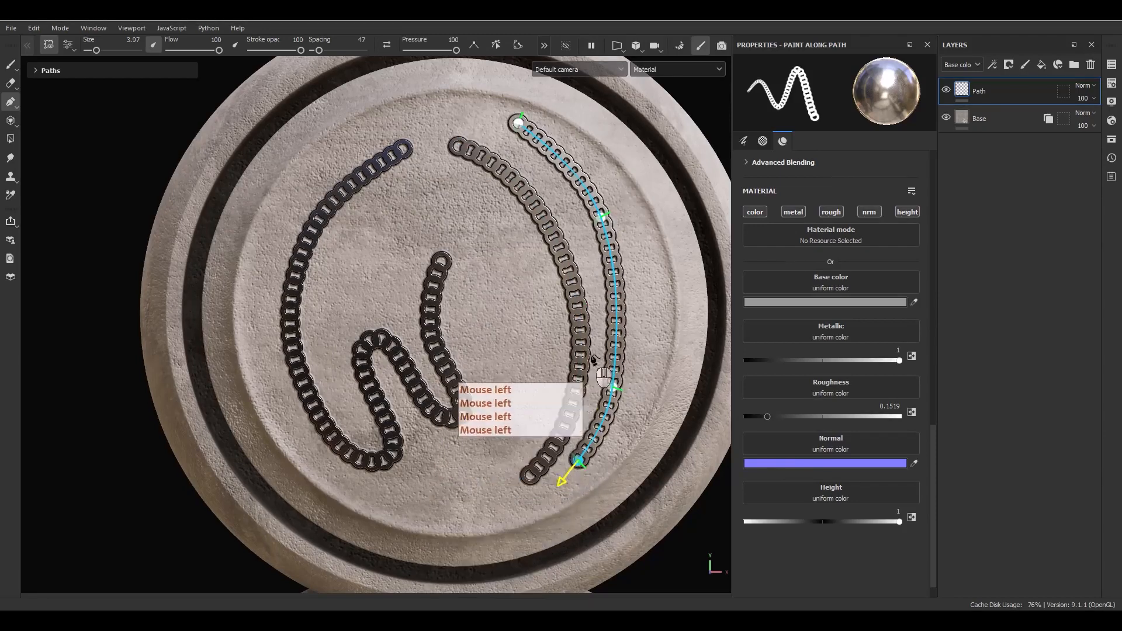
Nudge the outer path's lower point and widen the ring spacing on both new paths.
click(612, 389)
drag(613, 389, 625, 378)
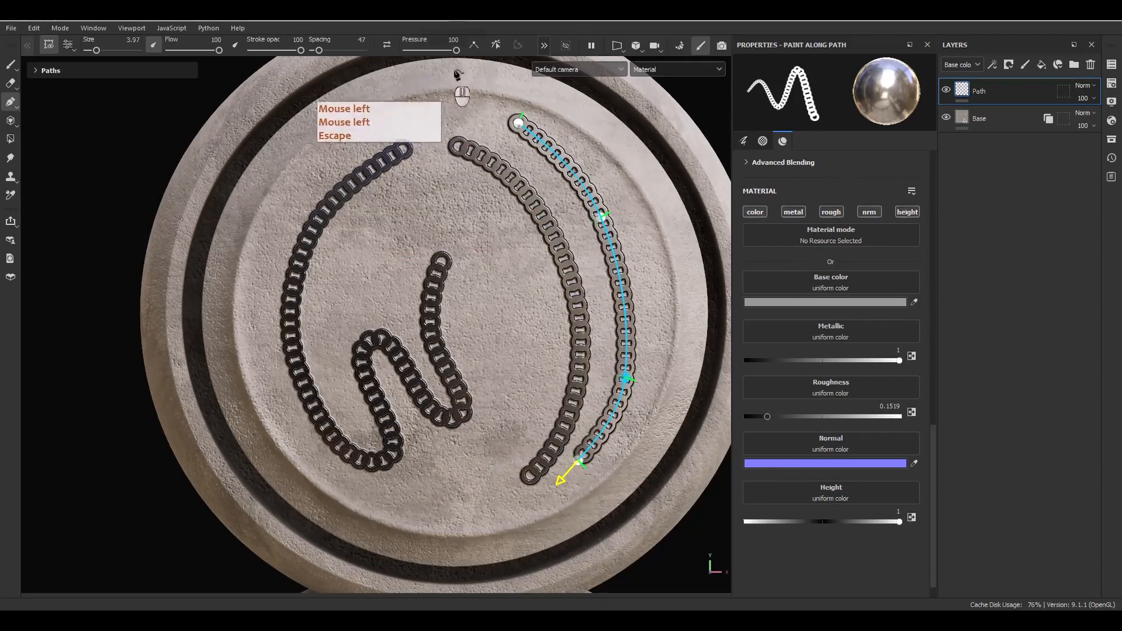
drag(319, 51, 329, 51)
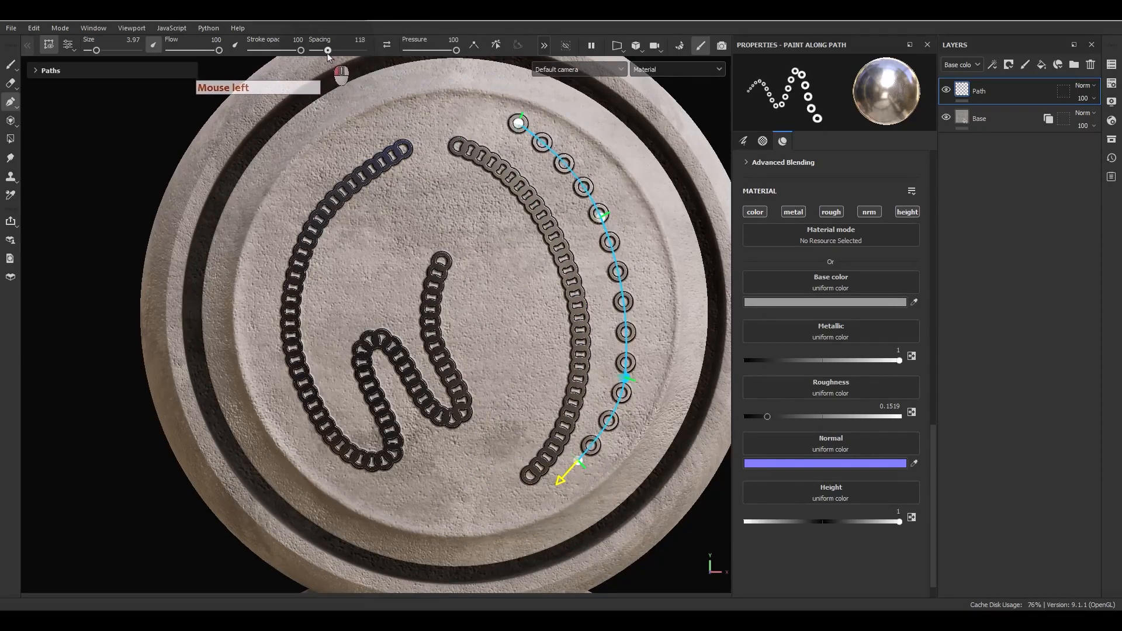
click(575, 278)
key(Escape)
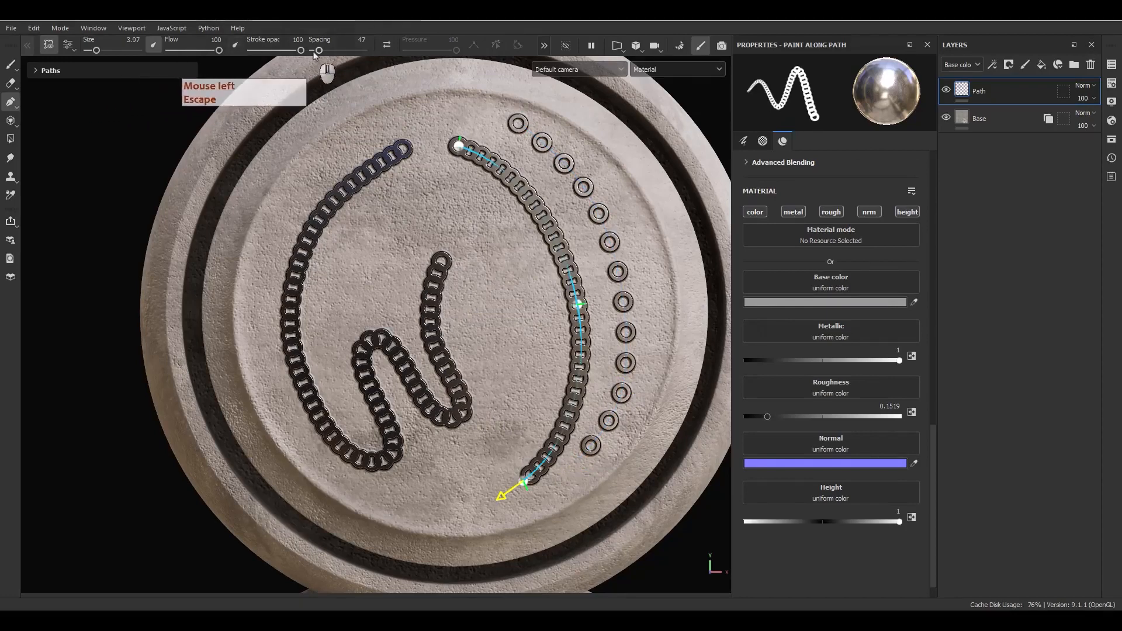
drag(319, 51, 325, 51)
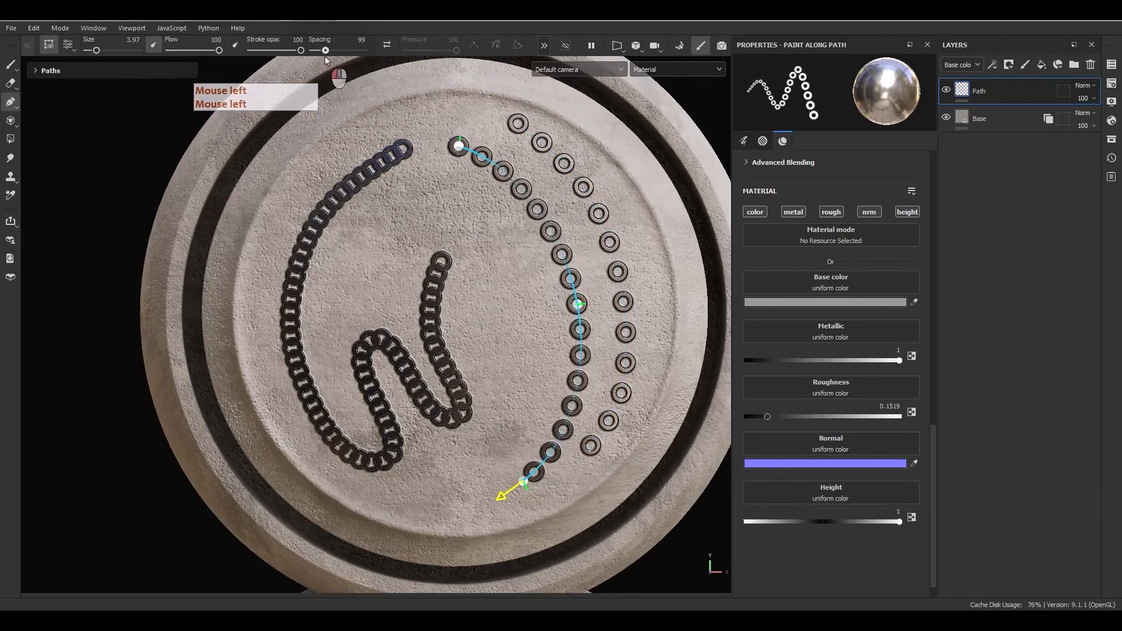
Set the middle path's base colour to dark grey 484848.
click(805, 302)
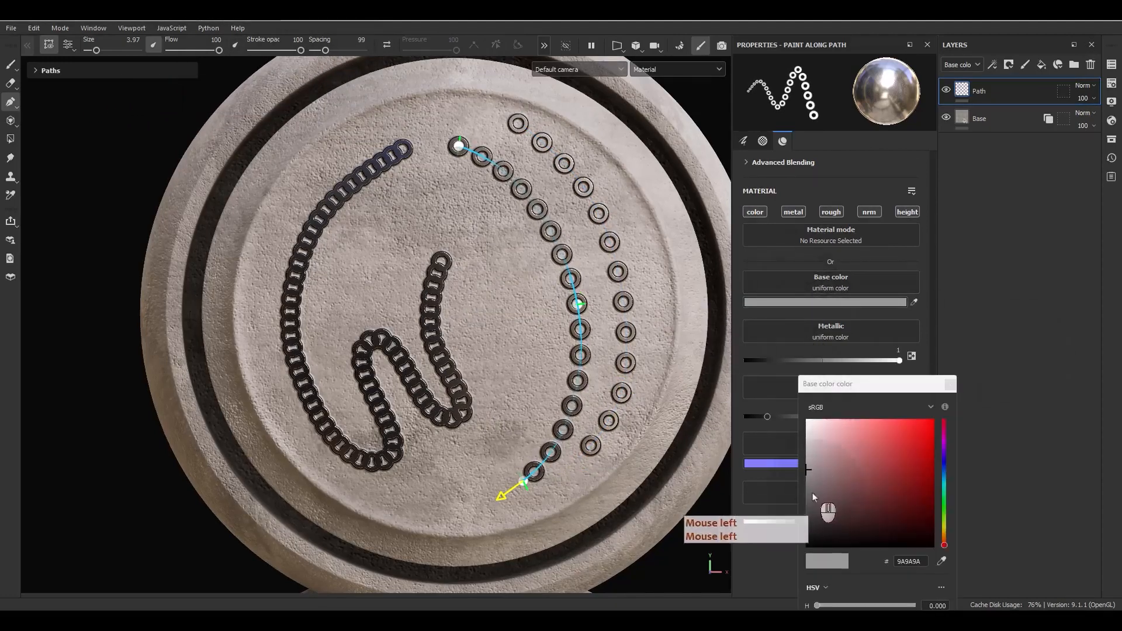
click(808, 510)
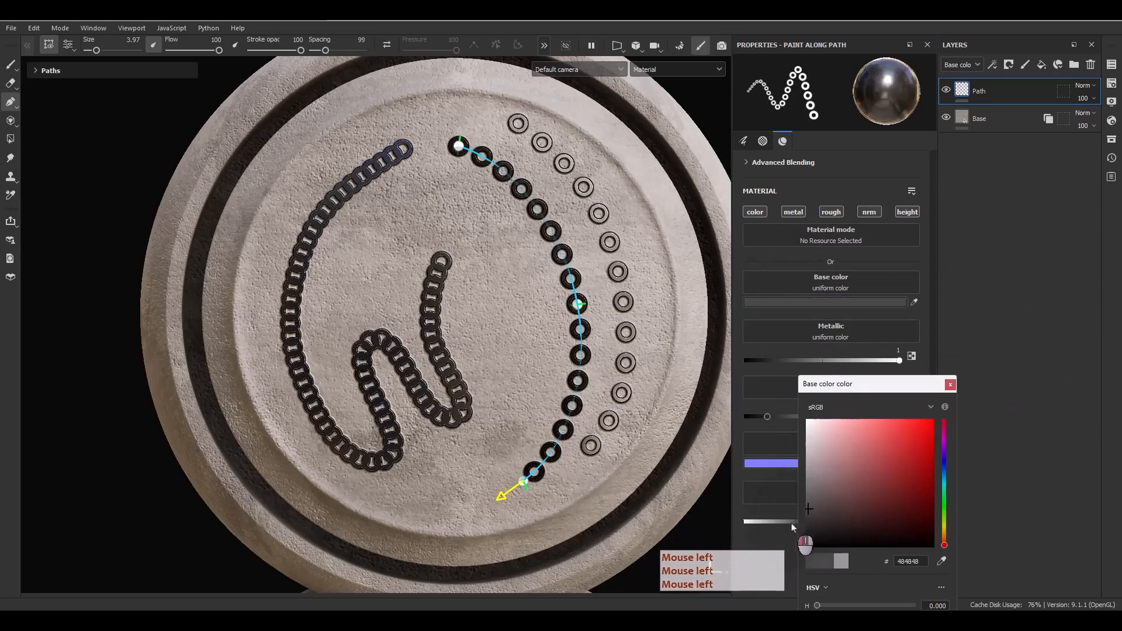
click(953, 386)
Switch to the Circle Inverted Gradient alpha with hardness 0.33 and balance 0.57.
scroll(873, 361, up, 1)
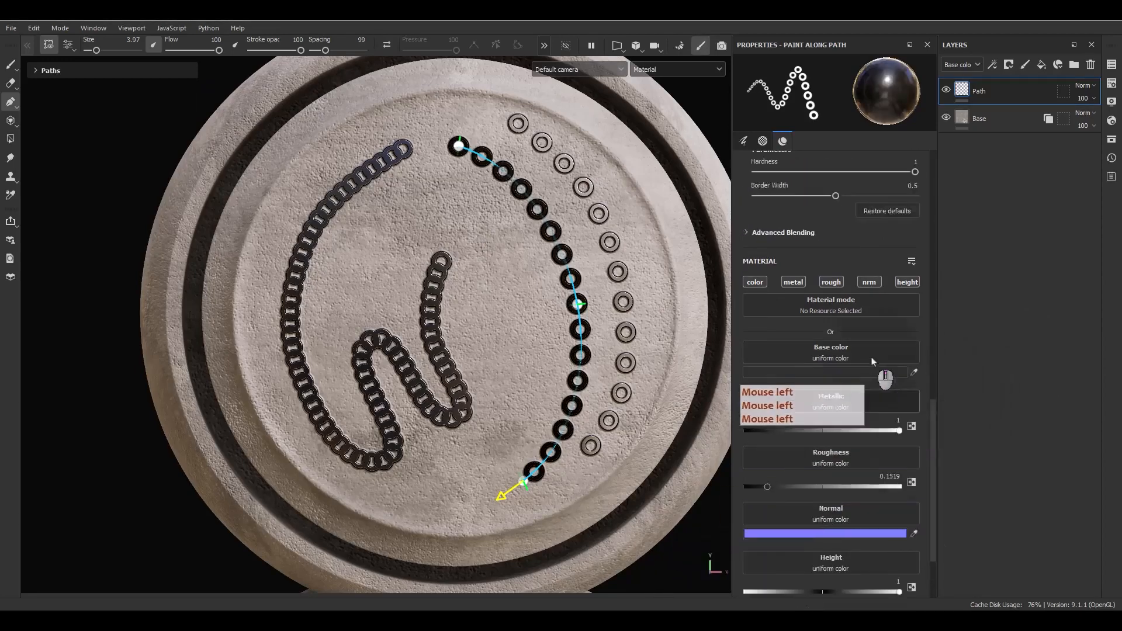
scroll(872, 362, up, 5)
click(874, 303)
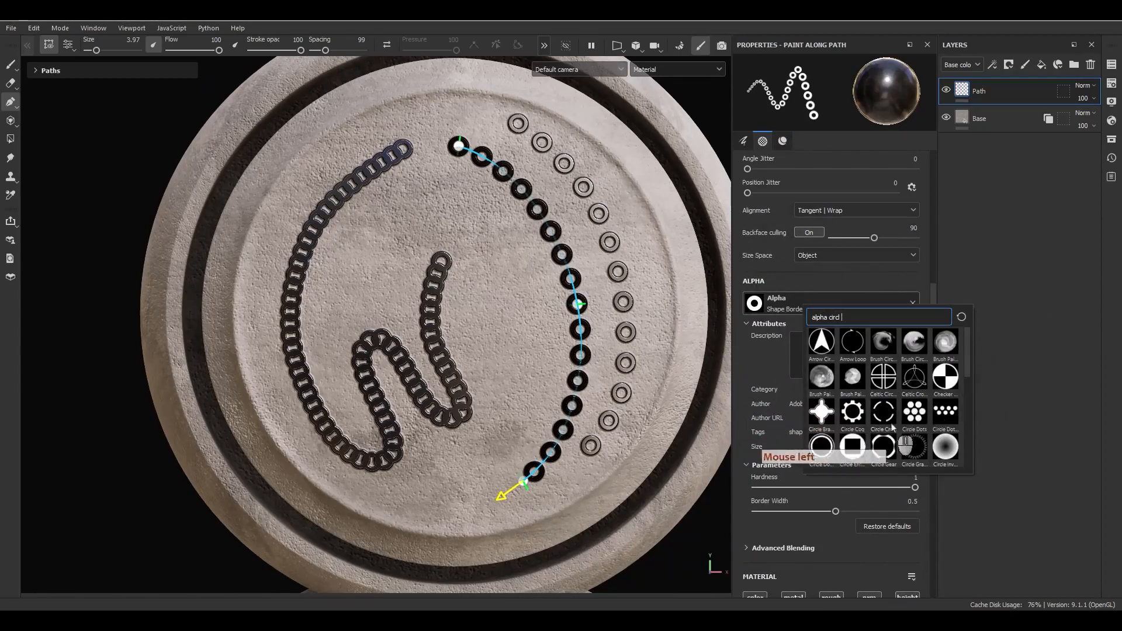
click(945, 447)
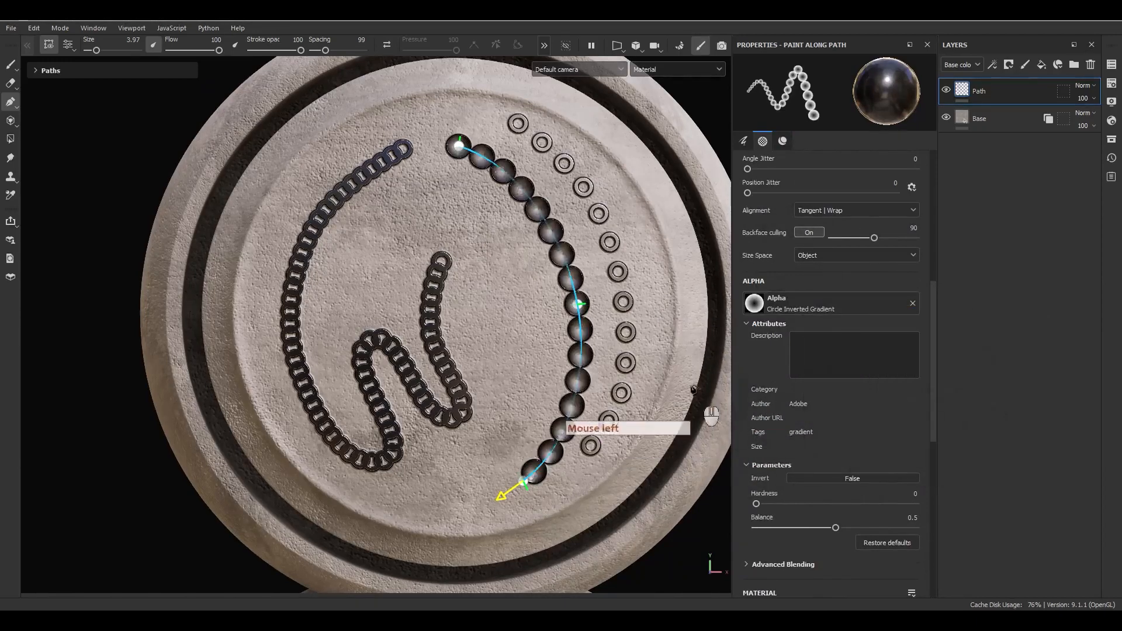
drag(756, 504, 847, 528)
drag(325, 51, 321, 52)
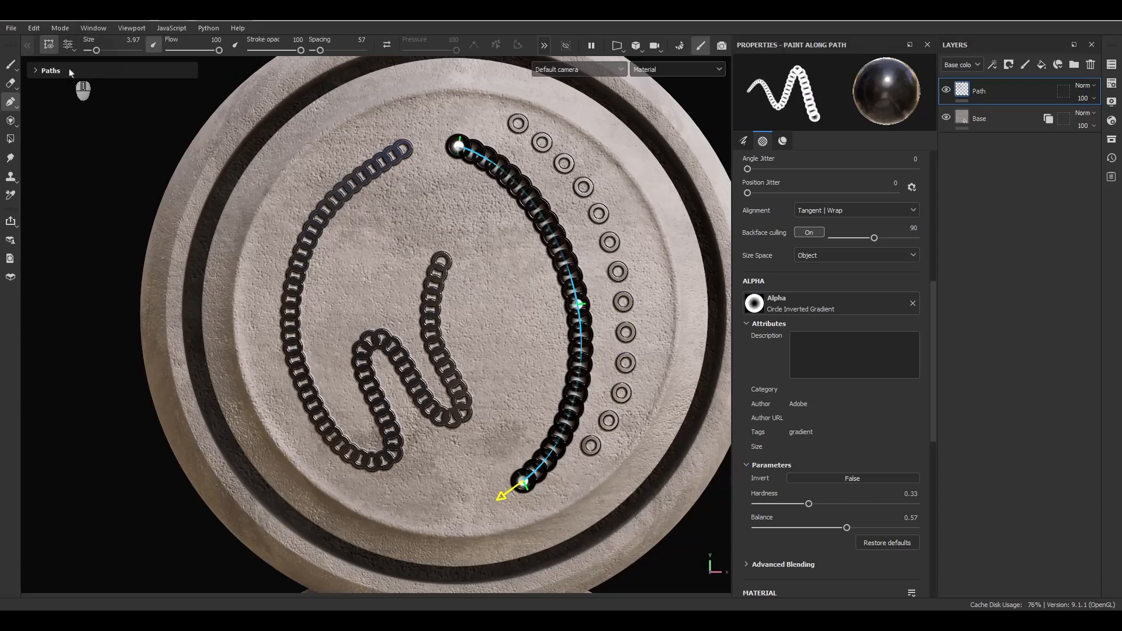
Copy Path 2 and paste its black-bead brush properties onto the S-shaped Path 1.
click(51, 70)
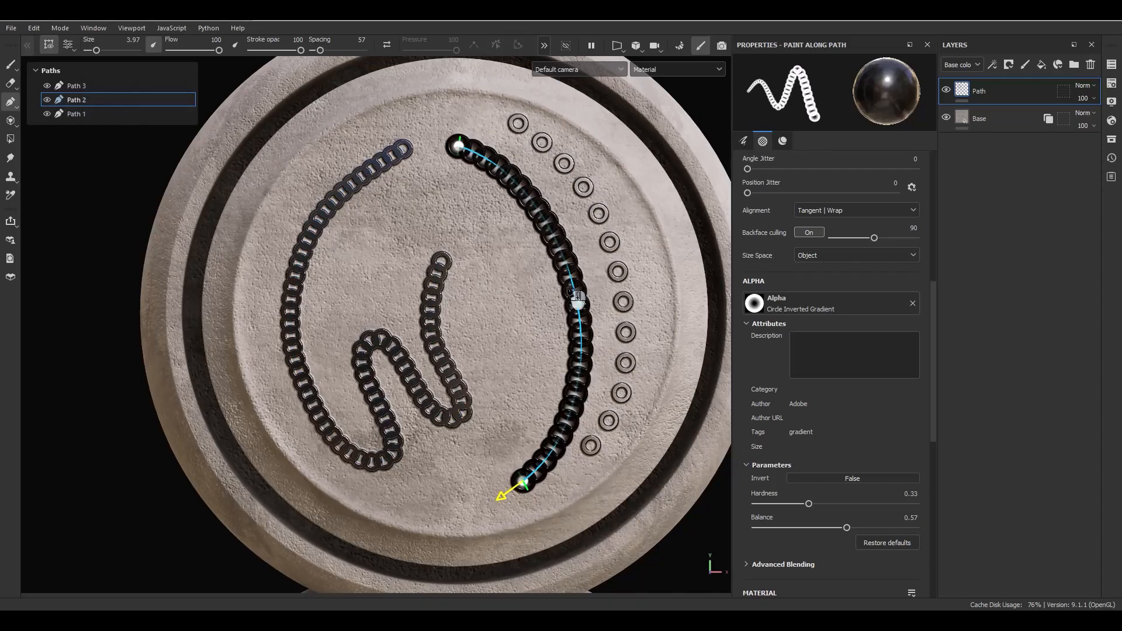
click(579, 302)
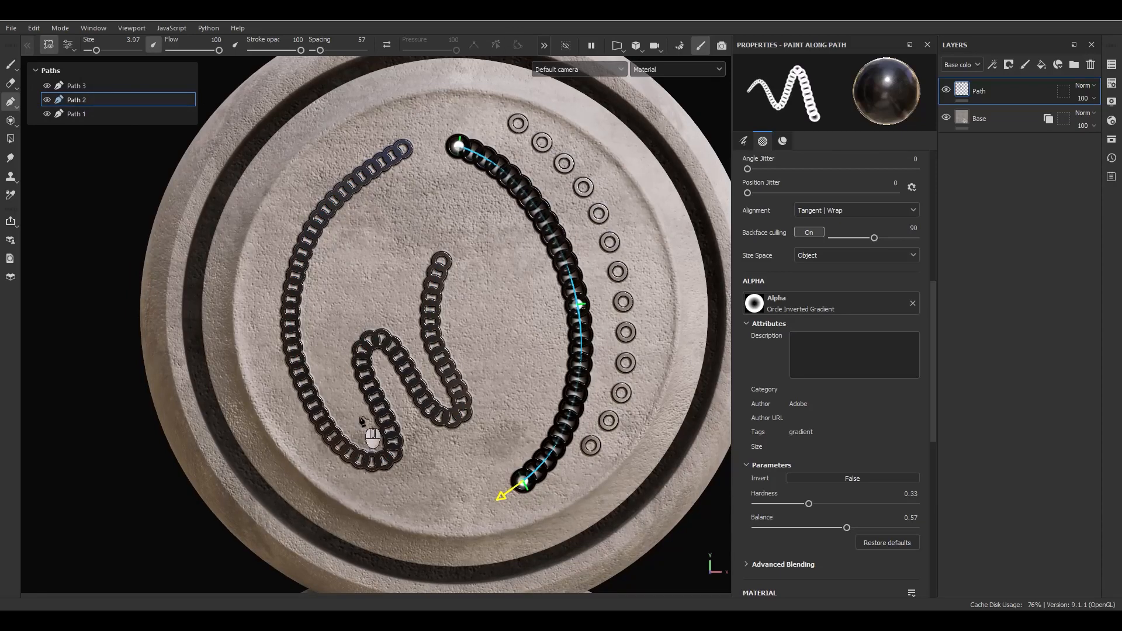
right_click(95, 100)
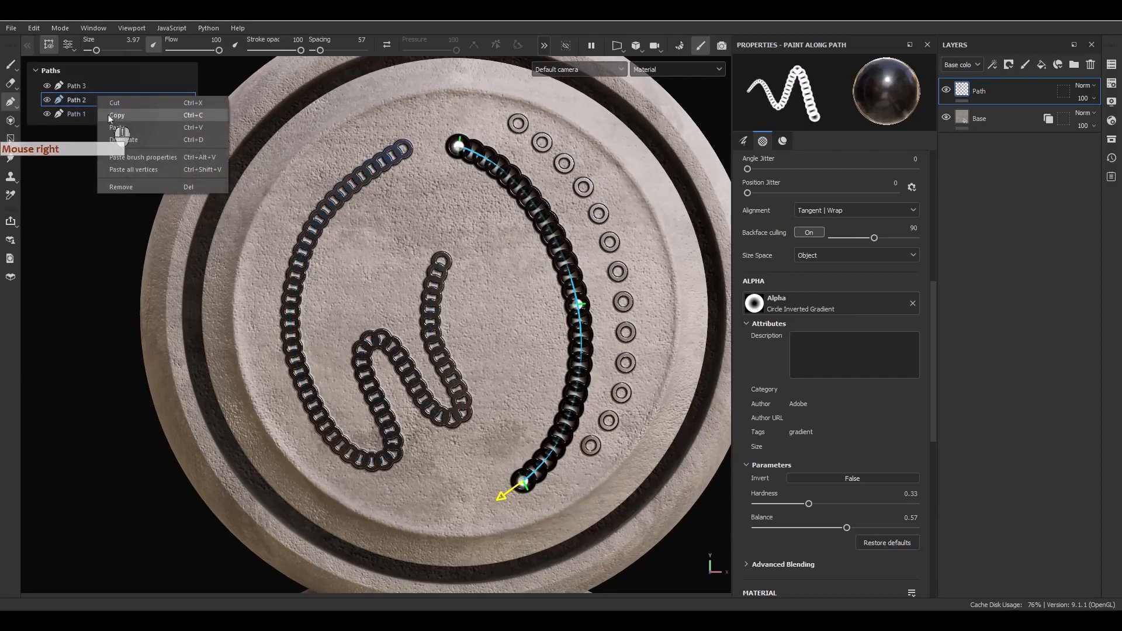
click(111, 116)
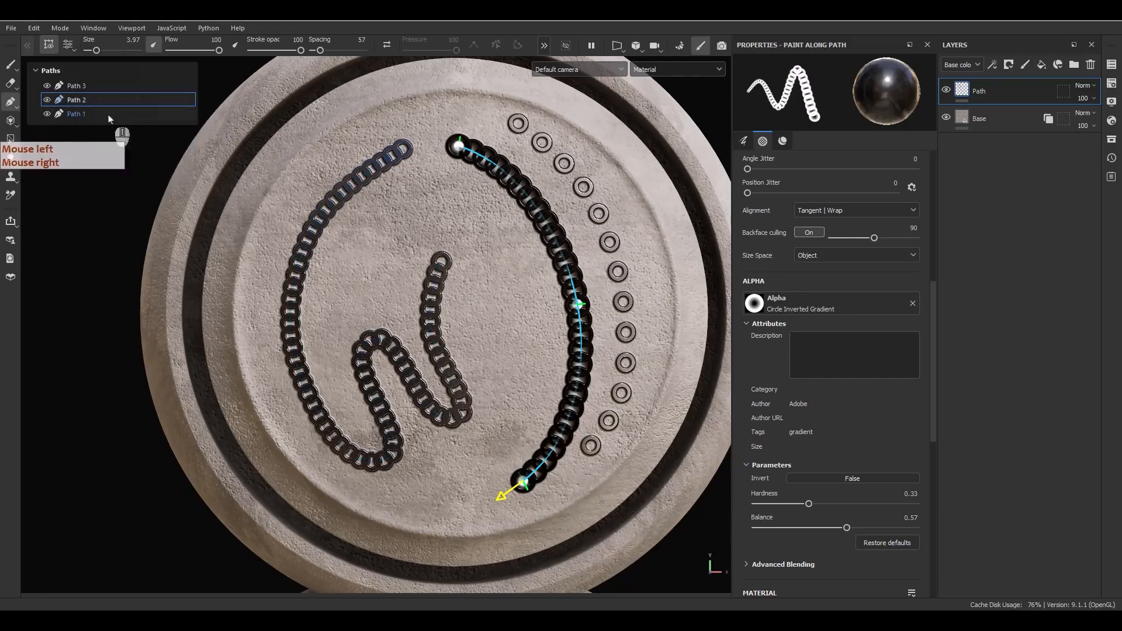
click(87, 114)
right_click(78, 115)
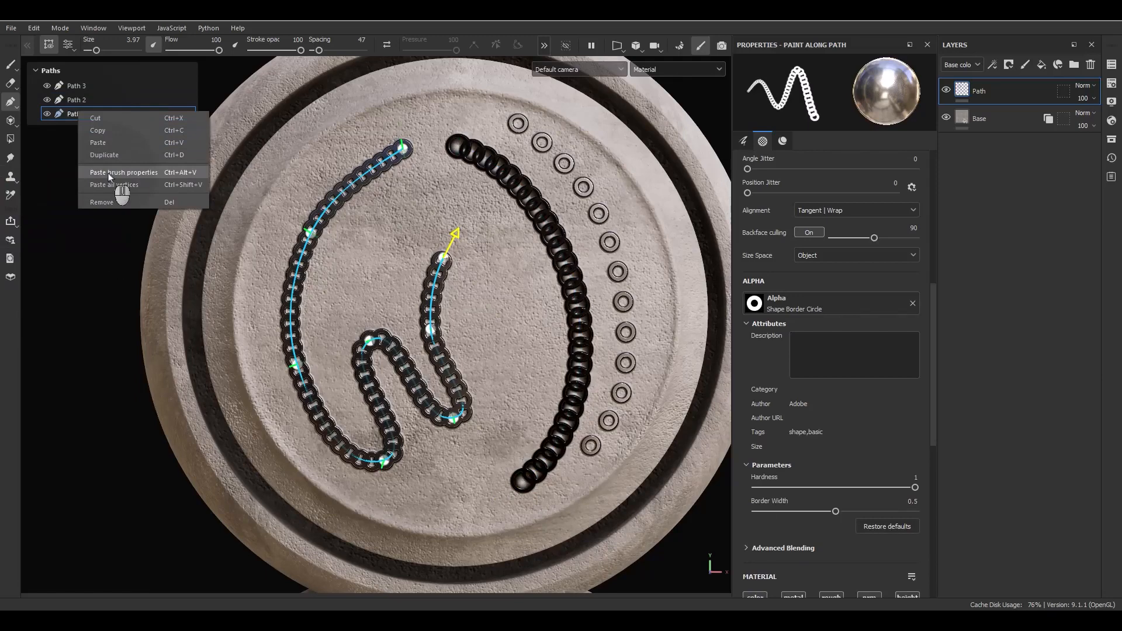
click(109, 174)
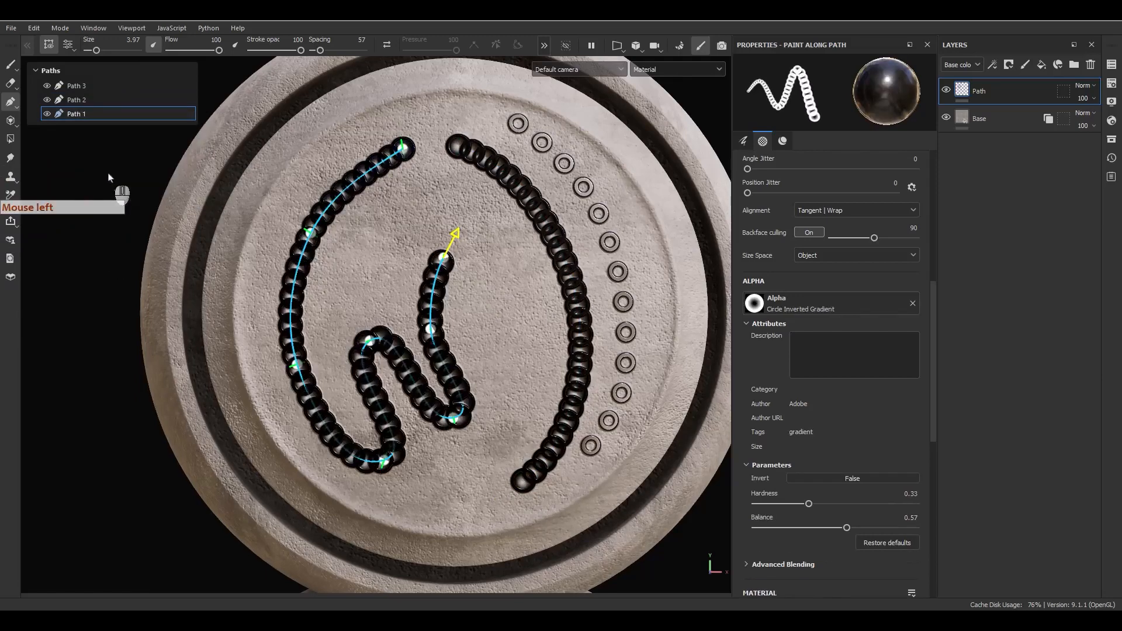
Add a new empty paint layer, Layer 1, above the Path layer.
click(166, 115)
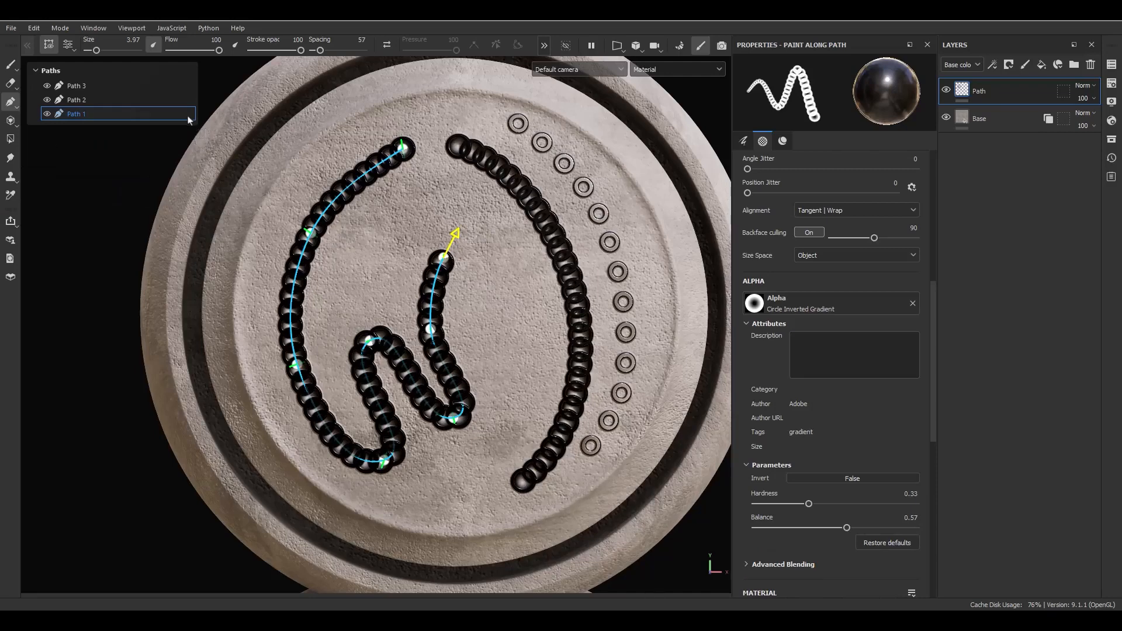
right_click(80, 121)
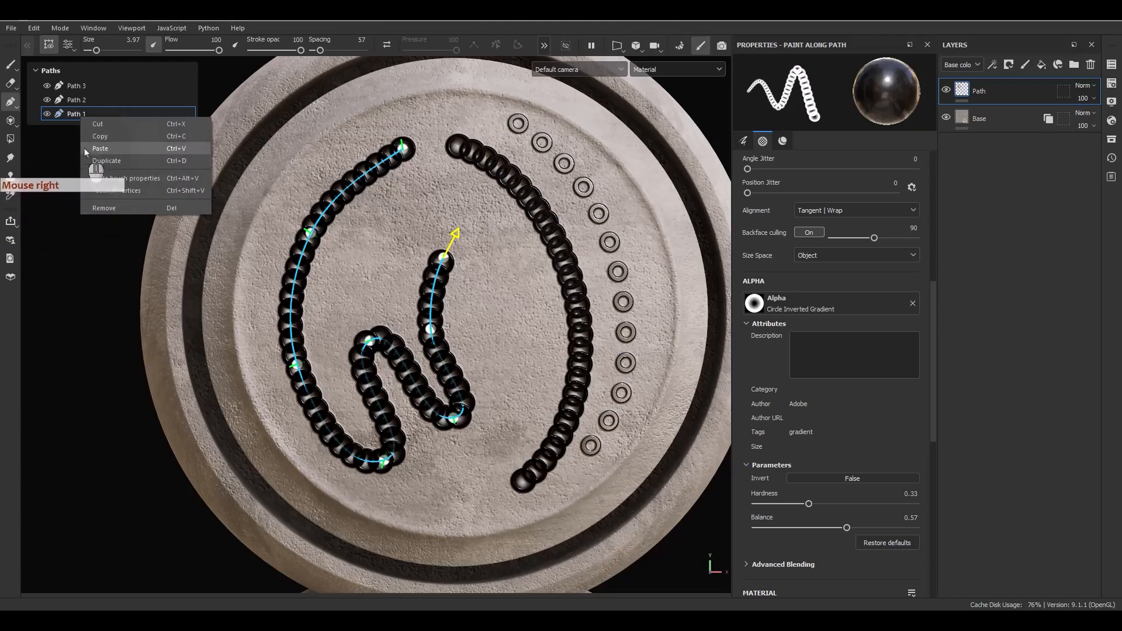
click(173, 124)
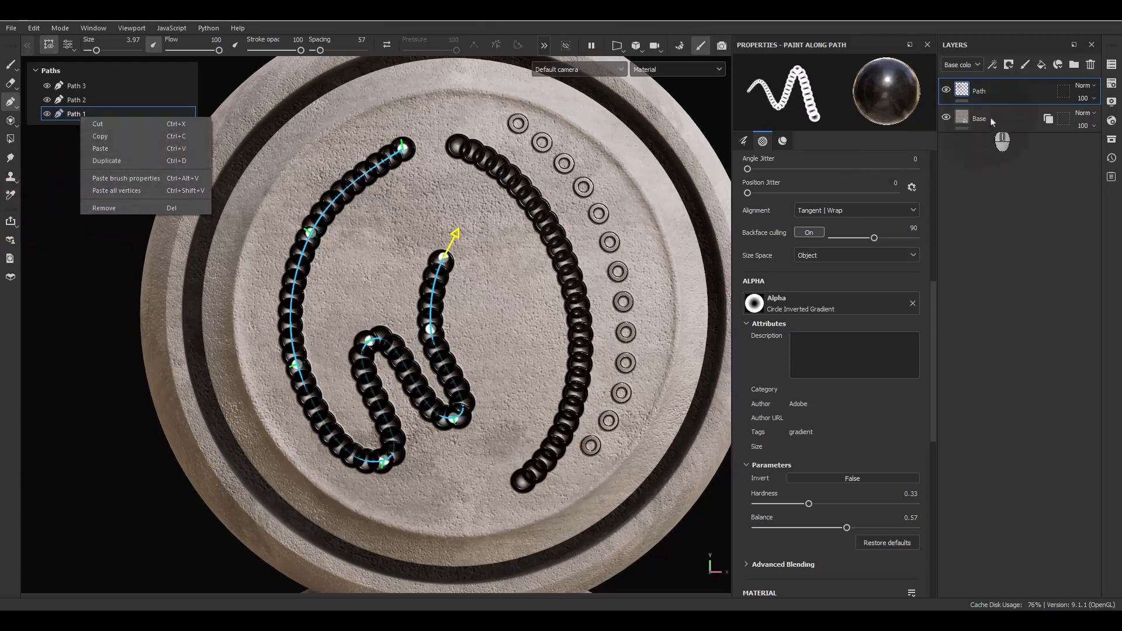
click(1025, 65)
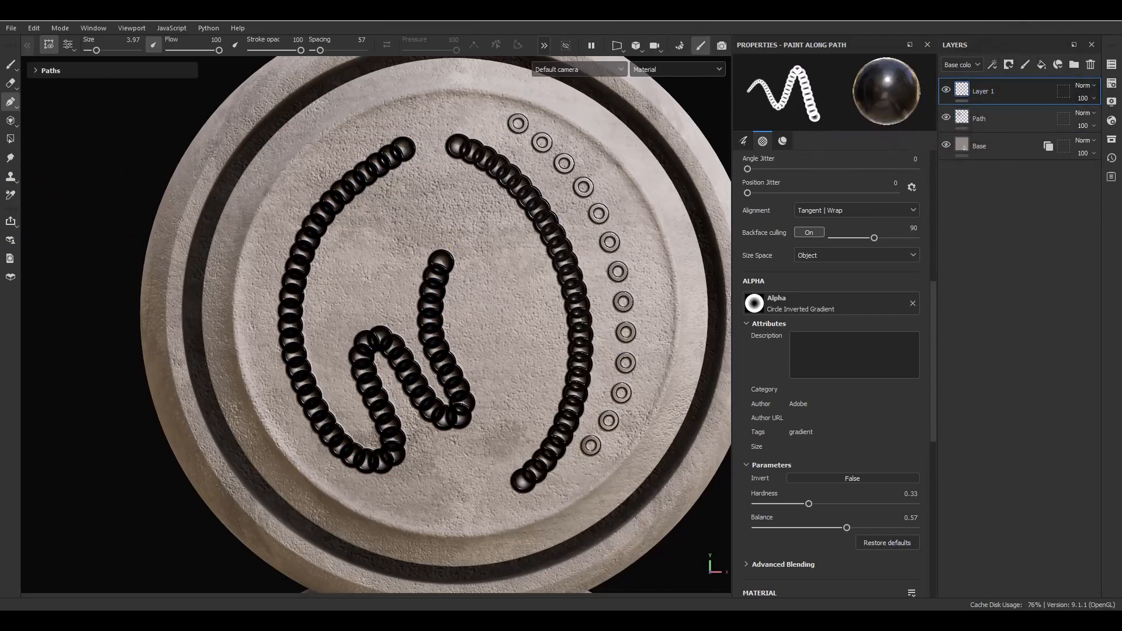
Cut the outer ring Path 3 from the Path layer and paste it into Layer 1.
click(970, 118)
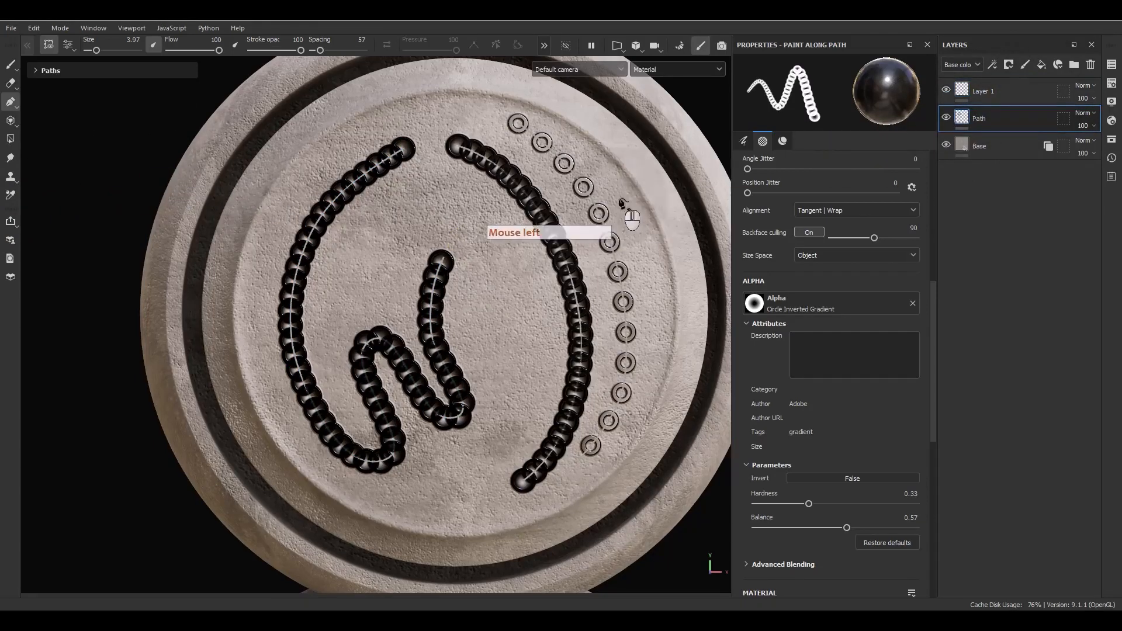
click(599, 214)
click(61, 76)
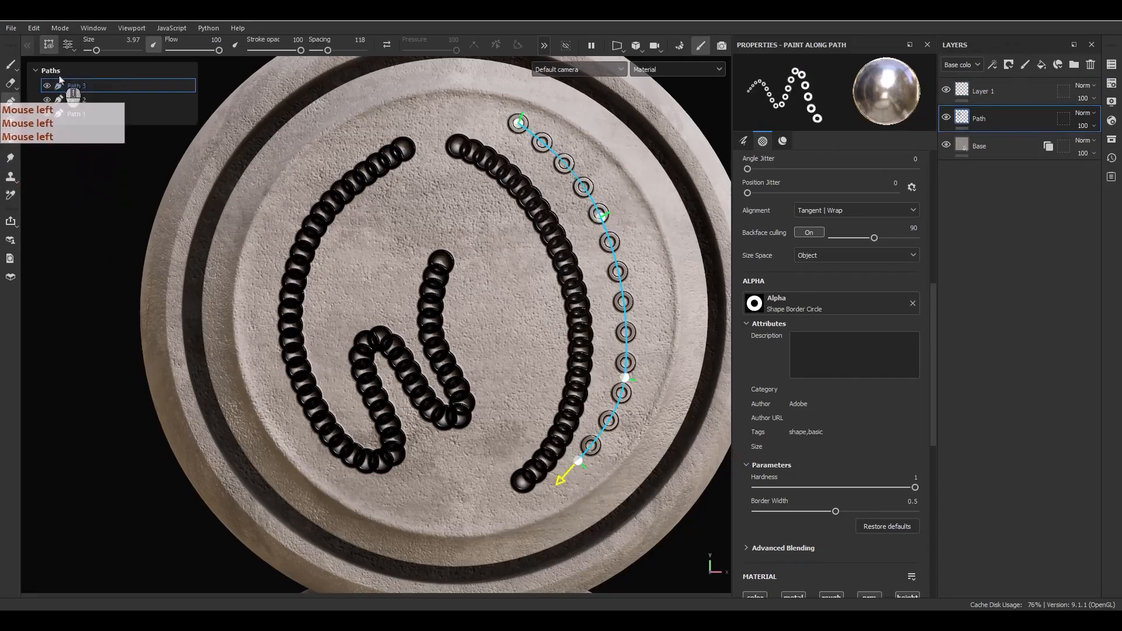
right_click(67, 84)
click(92, 91)
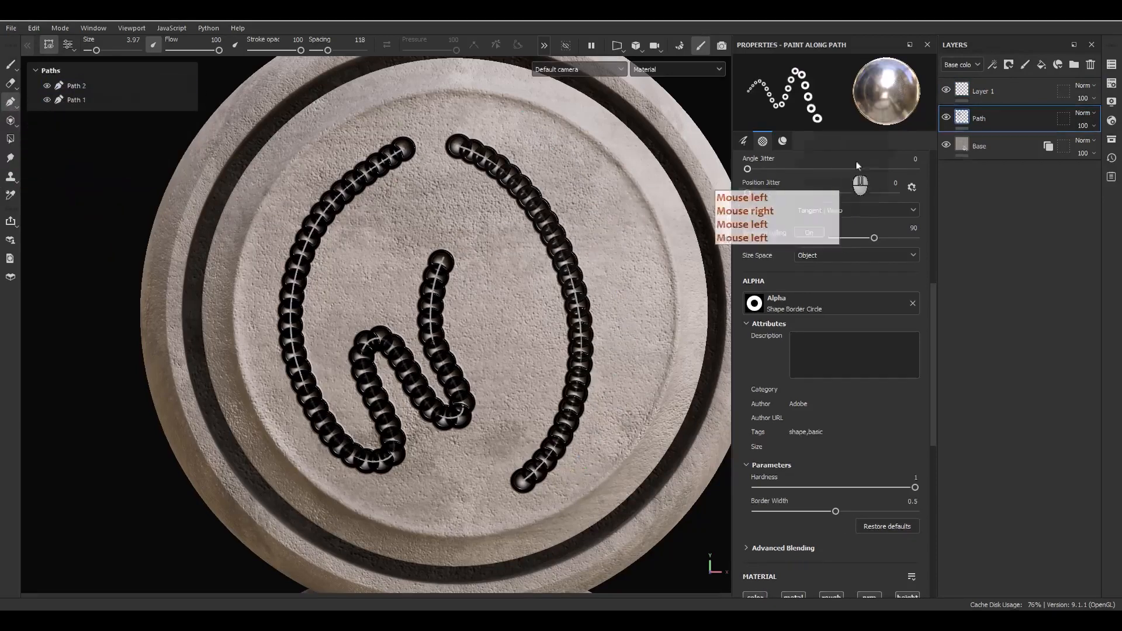
click(982, 91)
click(50, 70)
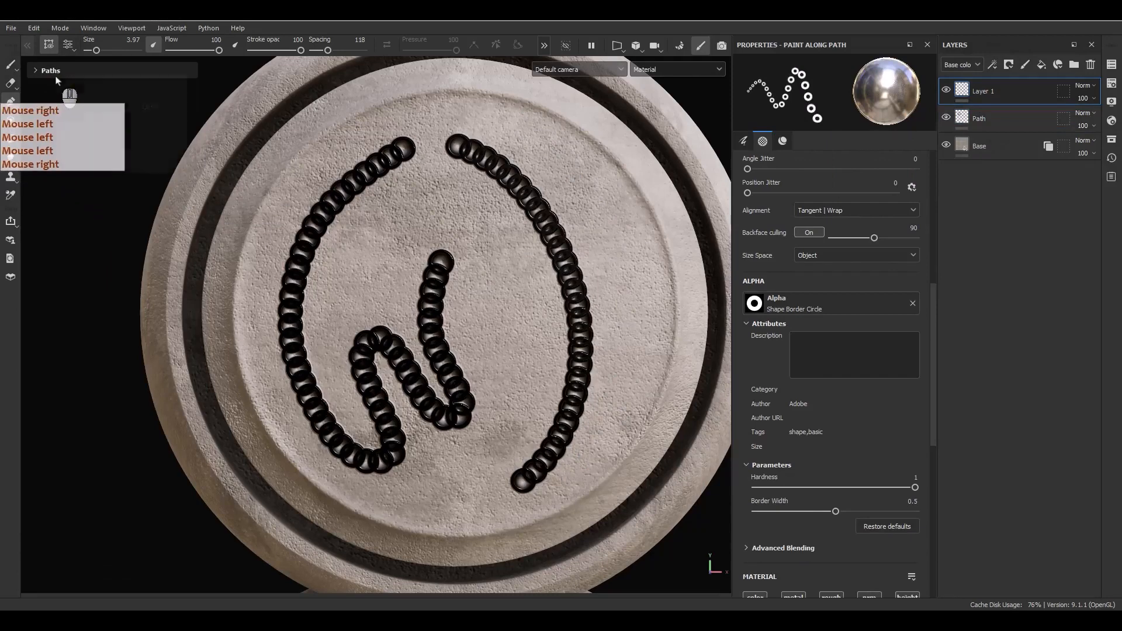
click(86, 108)
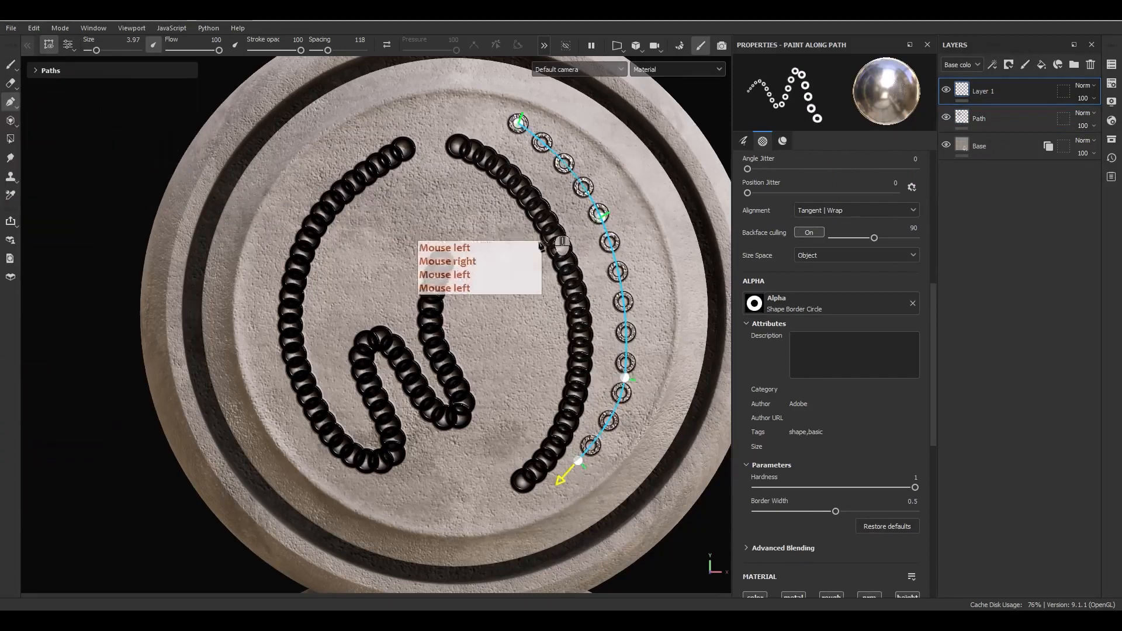
Apply Path 2's black-bead brush to the pasted ring path, then delete Layer 1.
click(1033, 121)
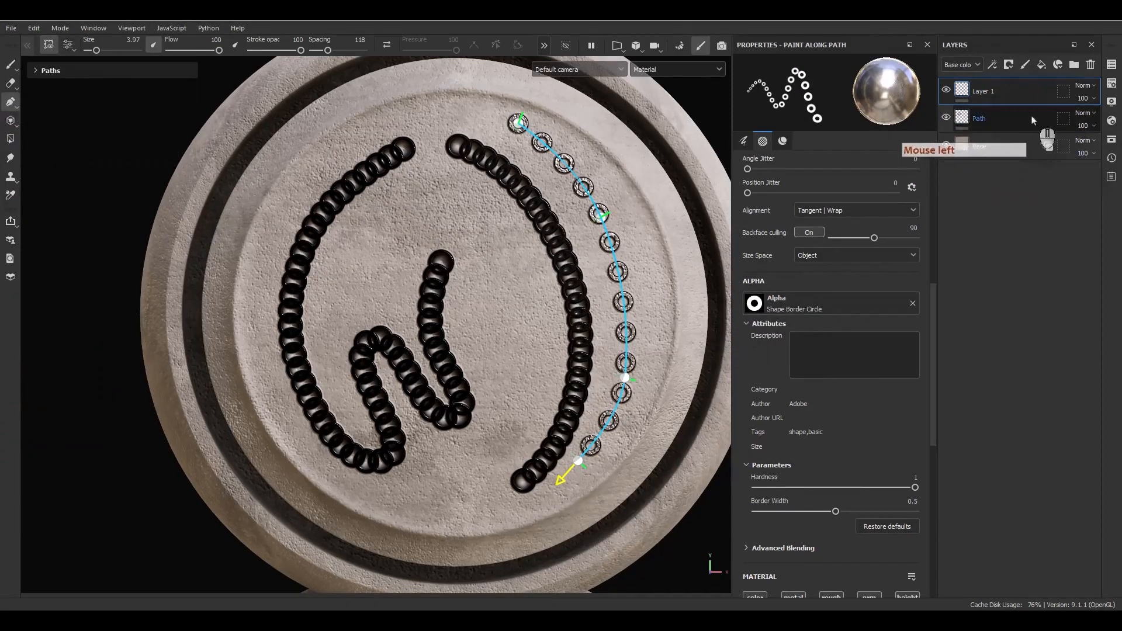
click(1033, 120)
click(59, 75)
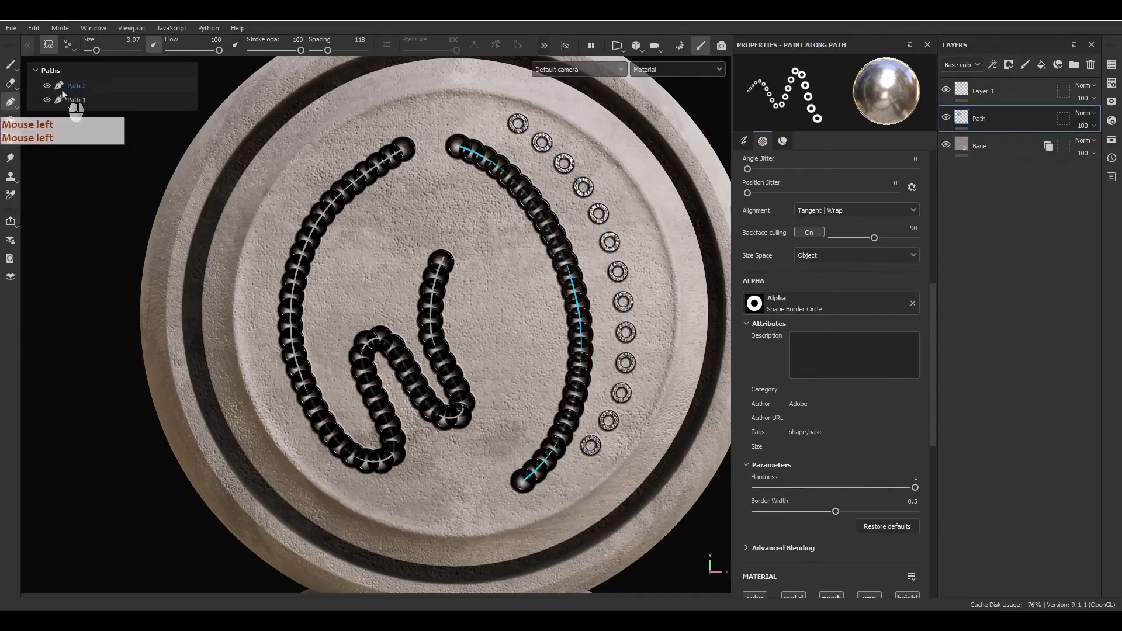
right_click(66, 88)
click(84, 105)
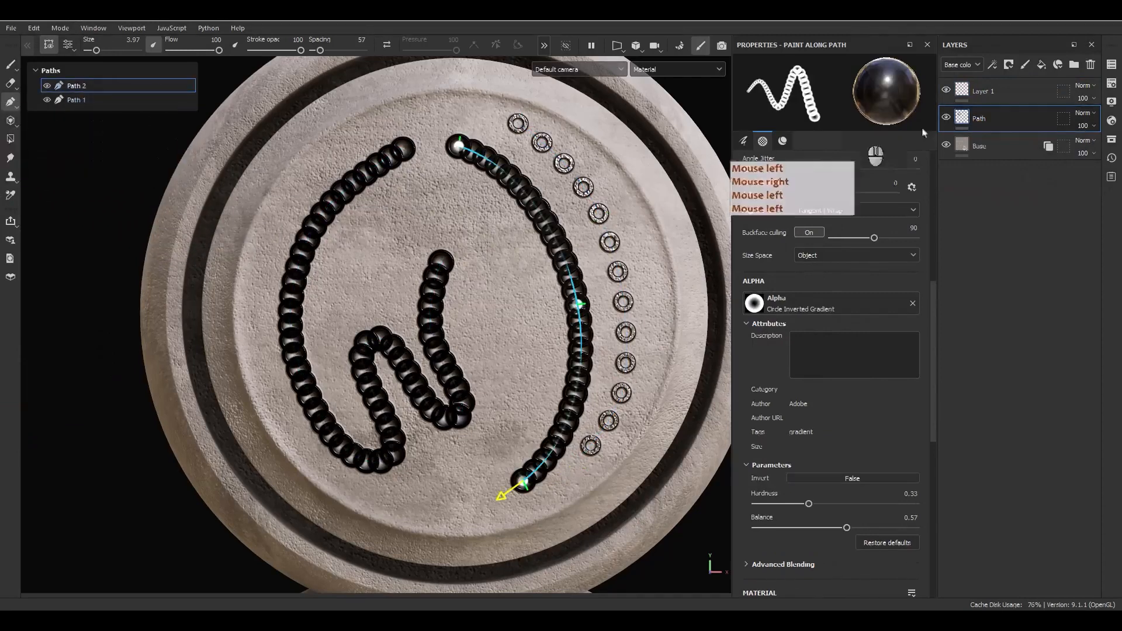
click(983, 91)
click(71, 86)
right_click(69, 85)
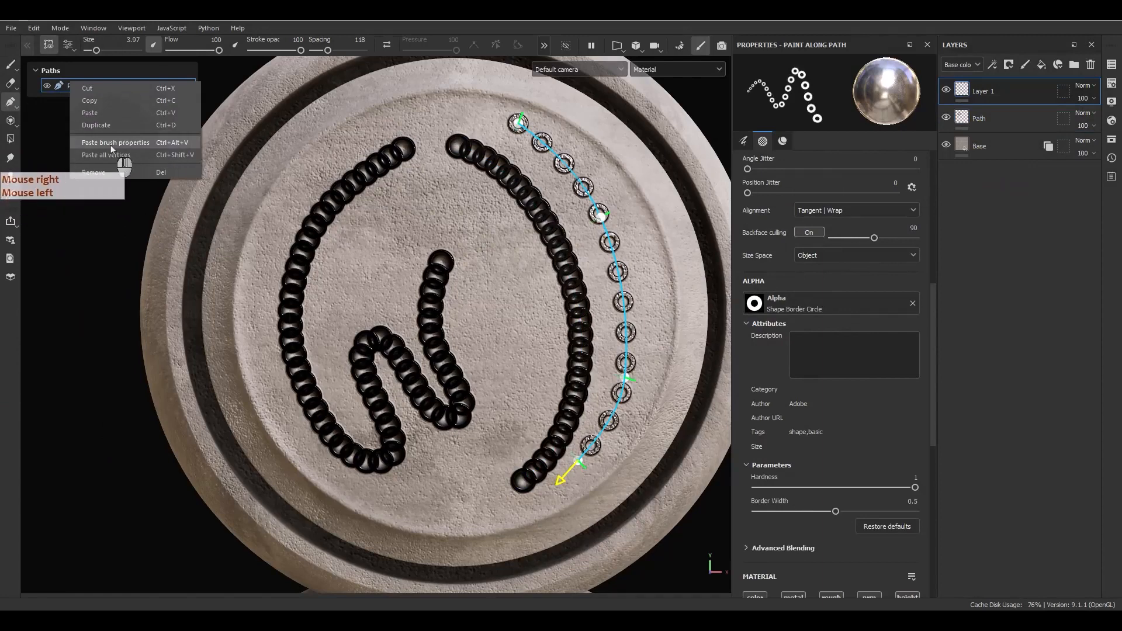
click(113, 147)
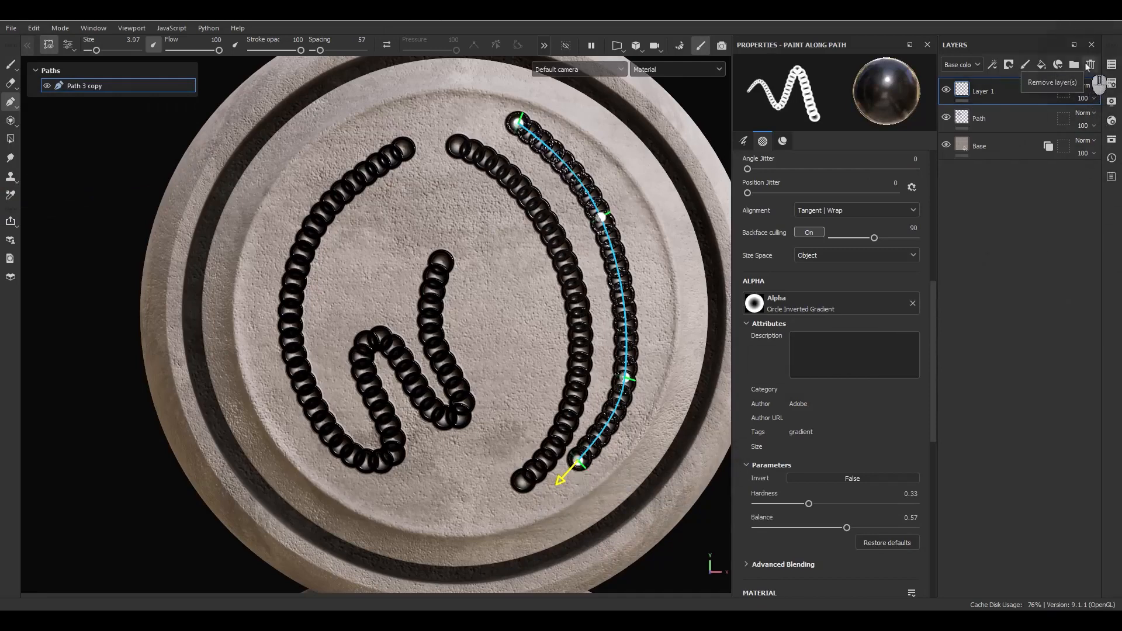
click(1089, 66)
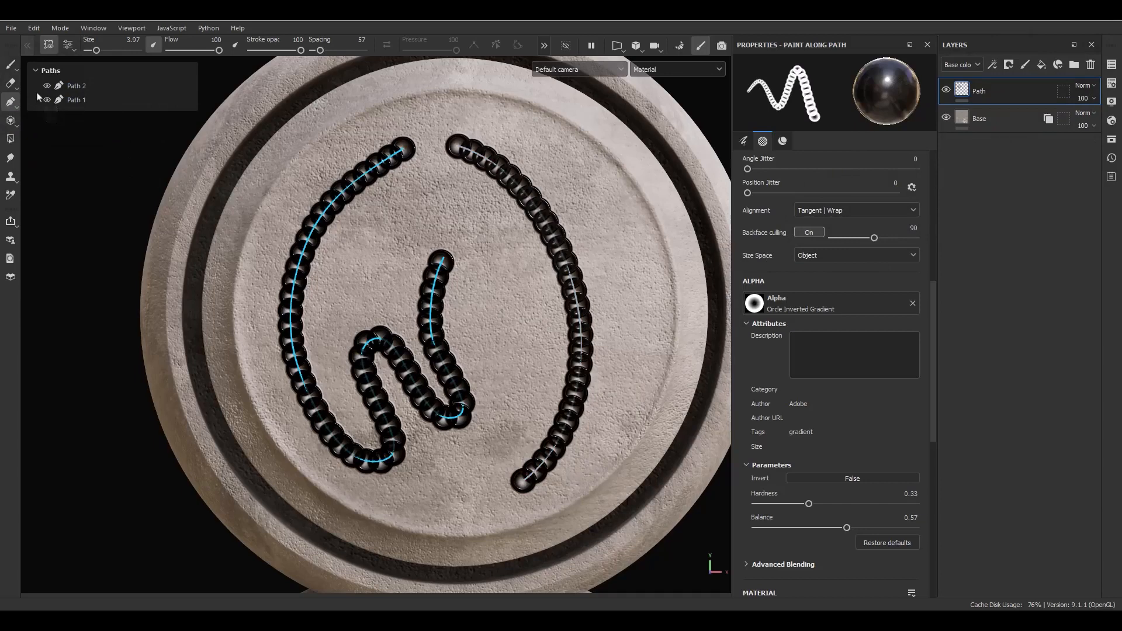
Select Path 2 in the paths list and tilt the view to see the disc.
click(68, 82)
double_click(77, 87)
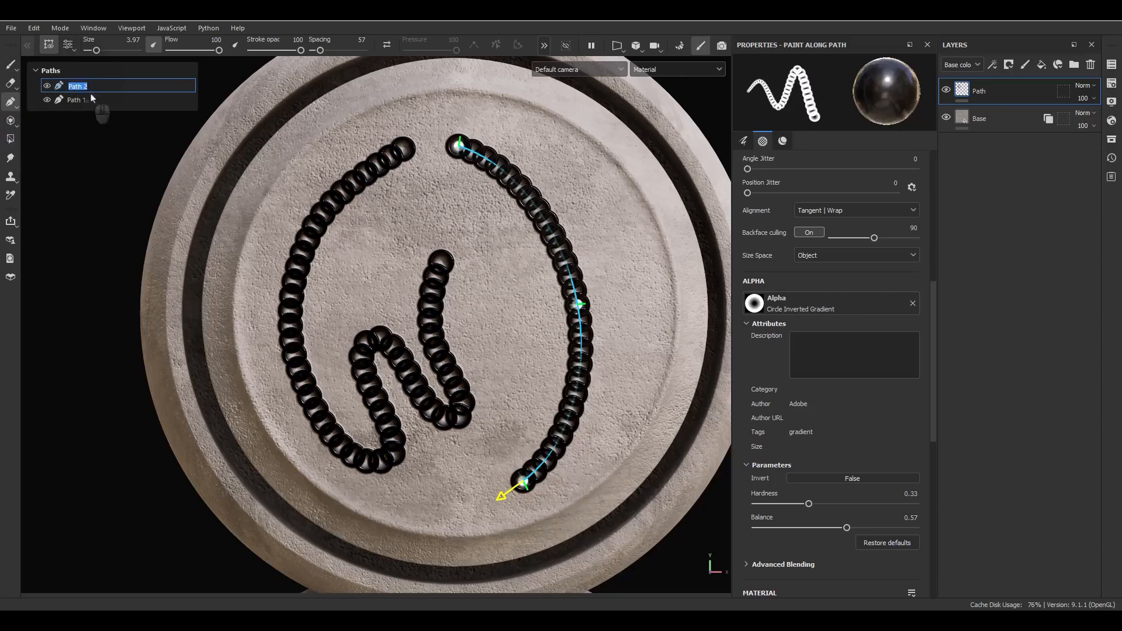
click(89, 101)
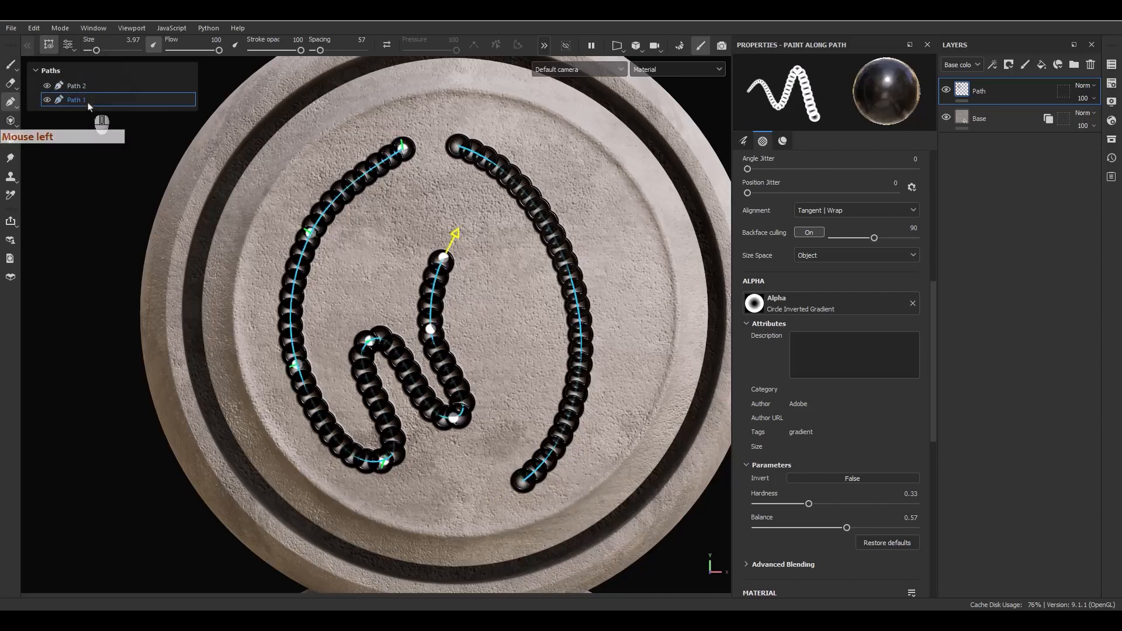
click(90, 88)
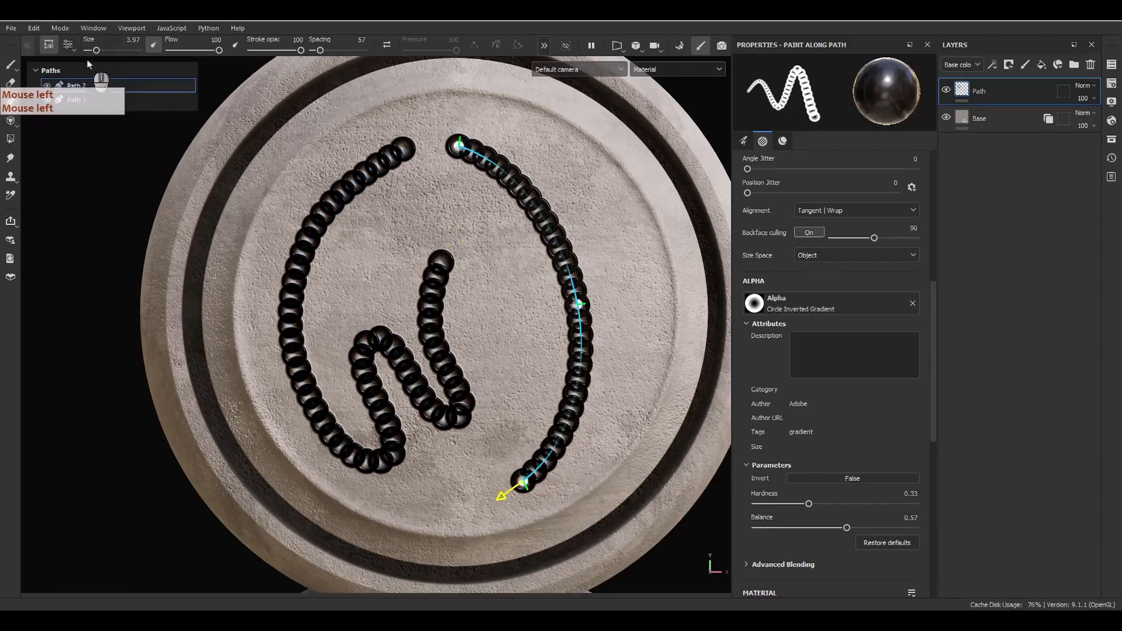
scroll(518, 313, up, 3)
alt+drag(506, 296, 529, 234)
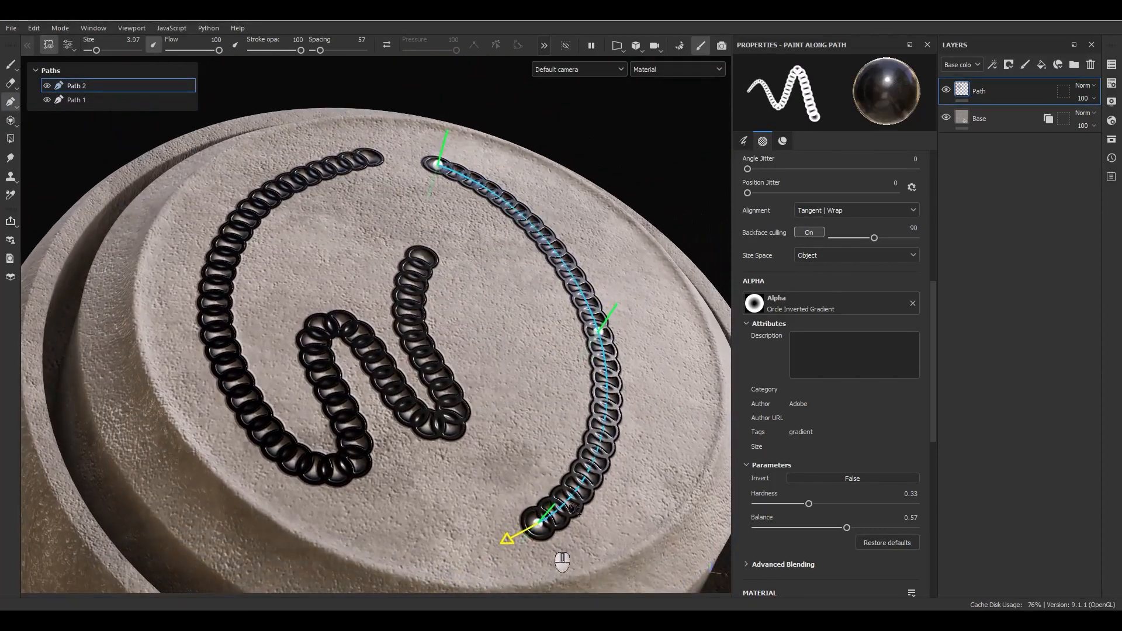
Make the path handles Small in the path display settings.
click(69, 44)
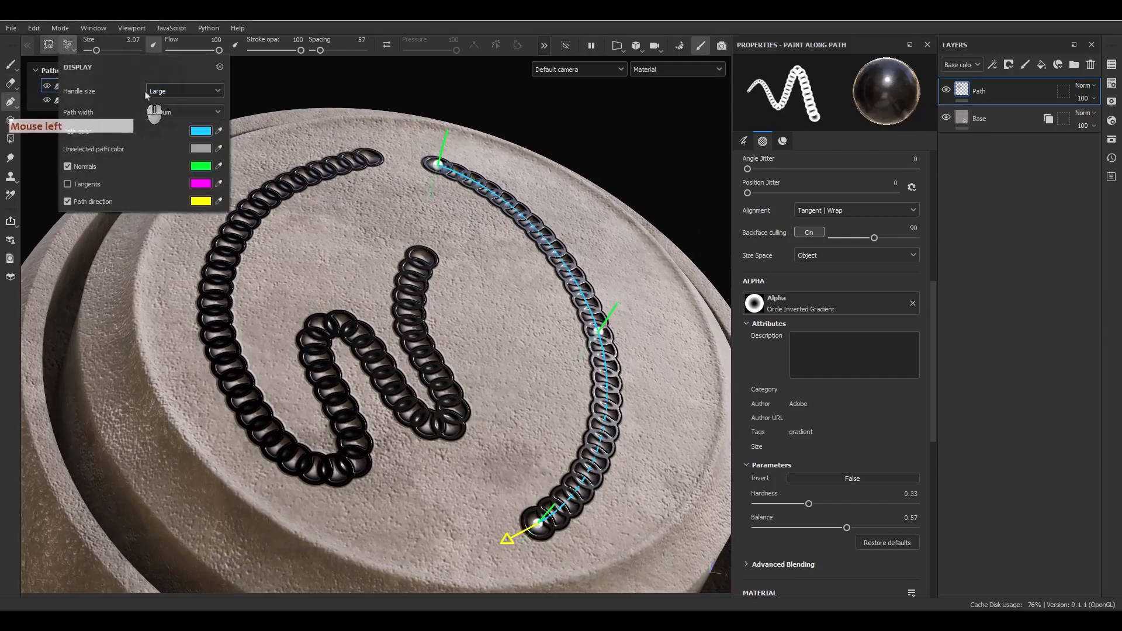
click(176, 91)
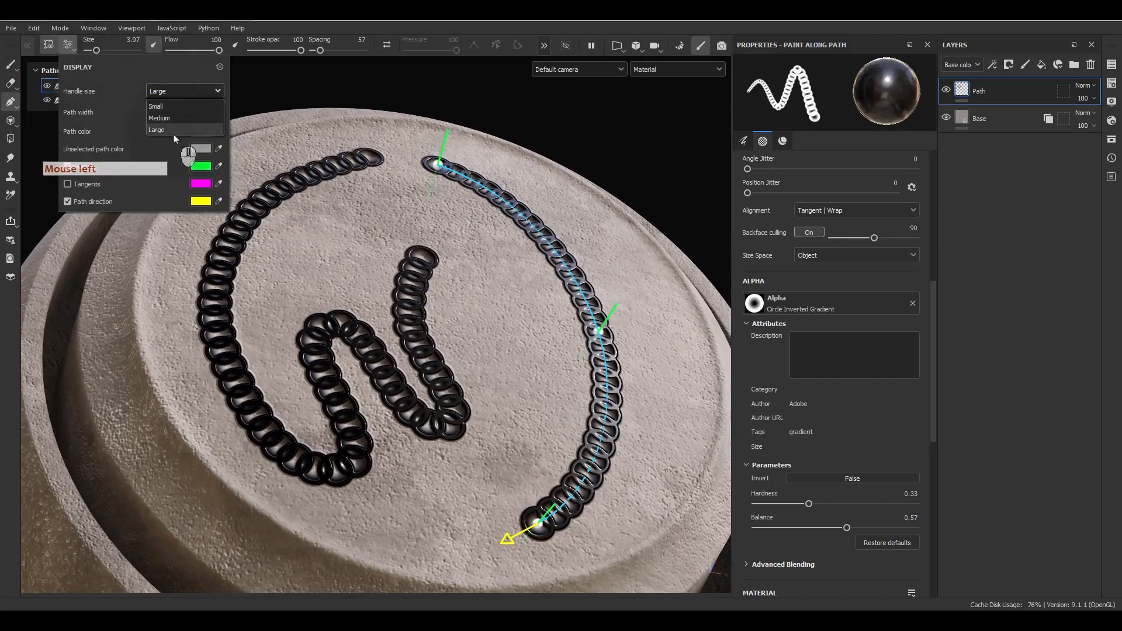
click(157, 106)
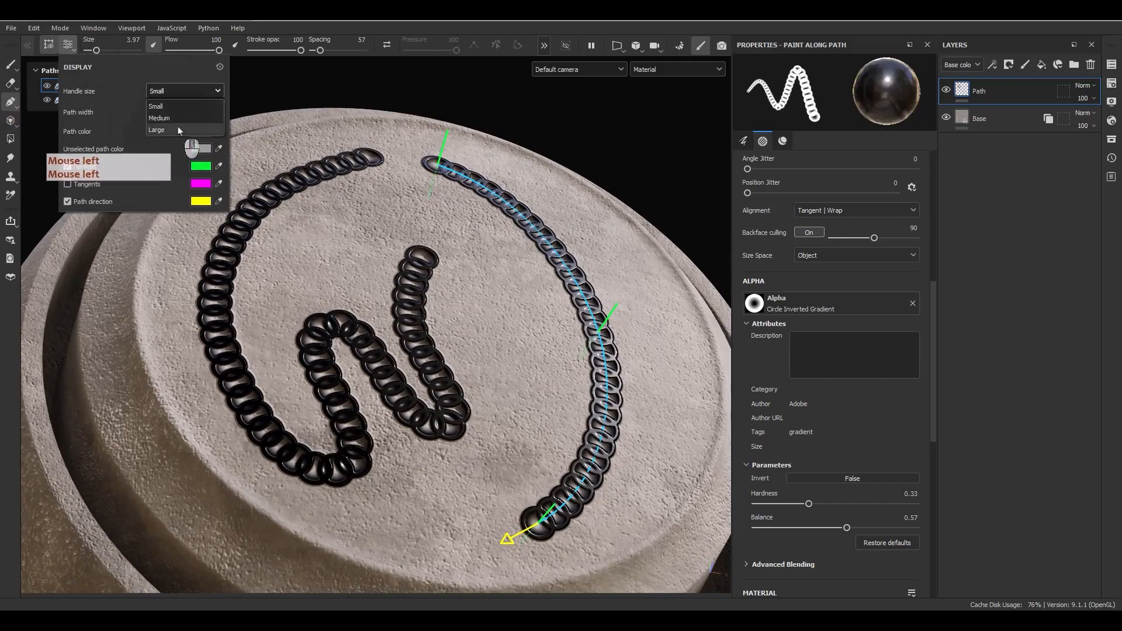
click(597, 322)
alt+drag(596, 322, 571, 313)
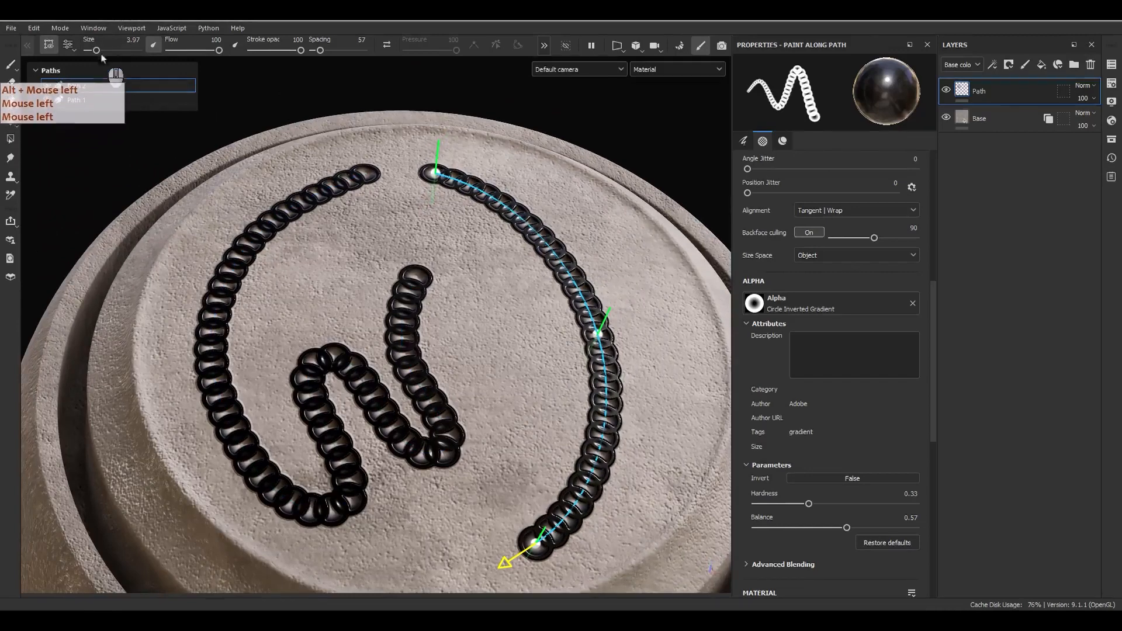
Set the path line width to Large and the path colour to dark red 872F31.
click(68, 45)
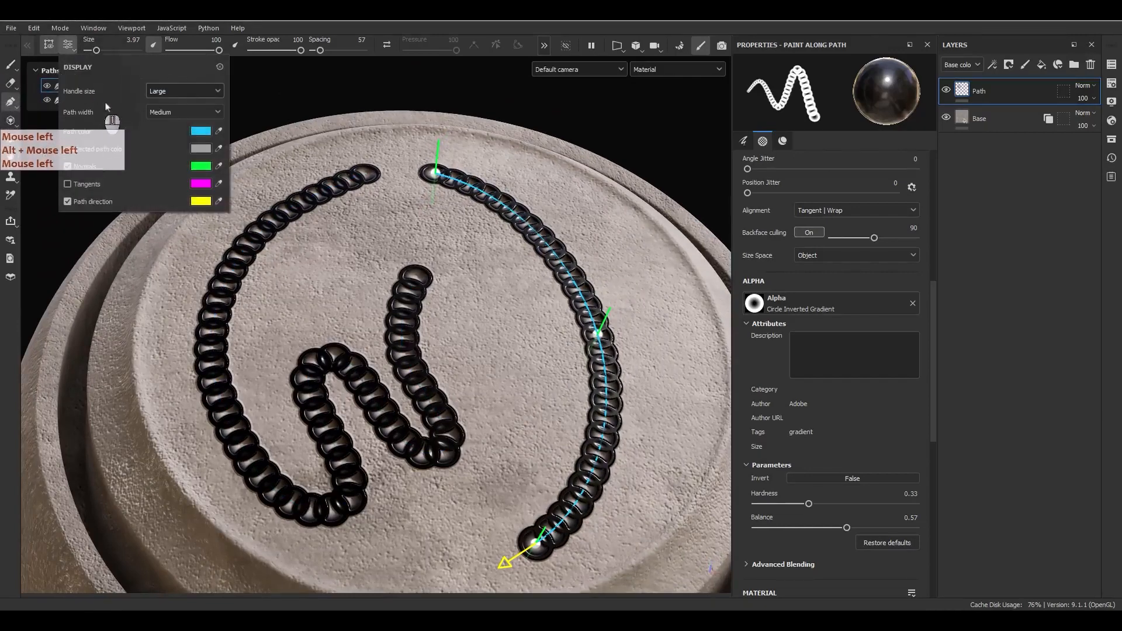
click(186, 118)
click(180, 152)
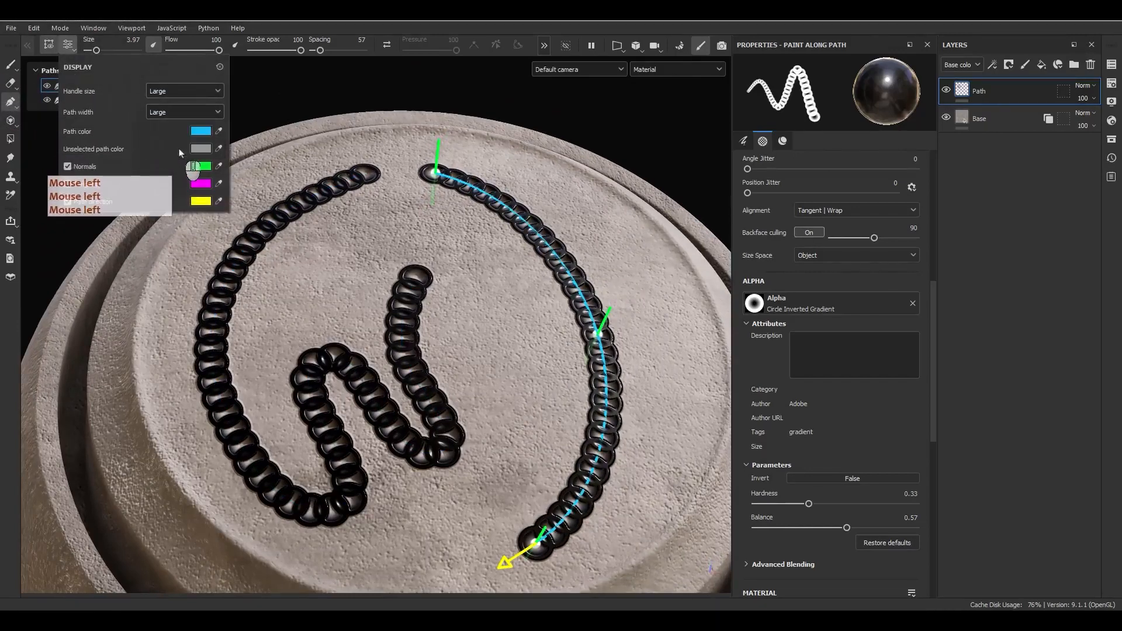
click(175, 117)
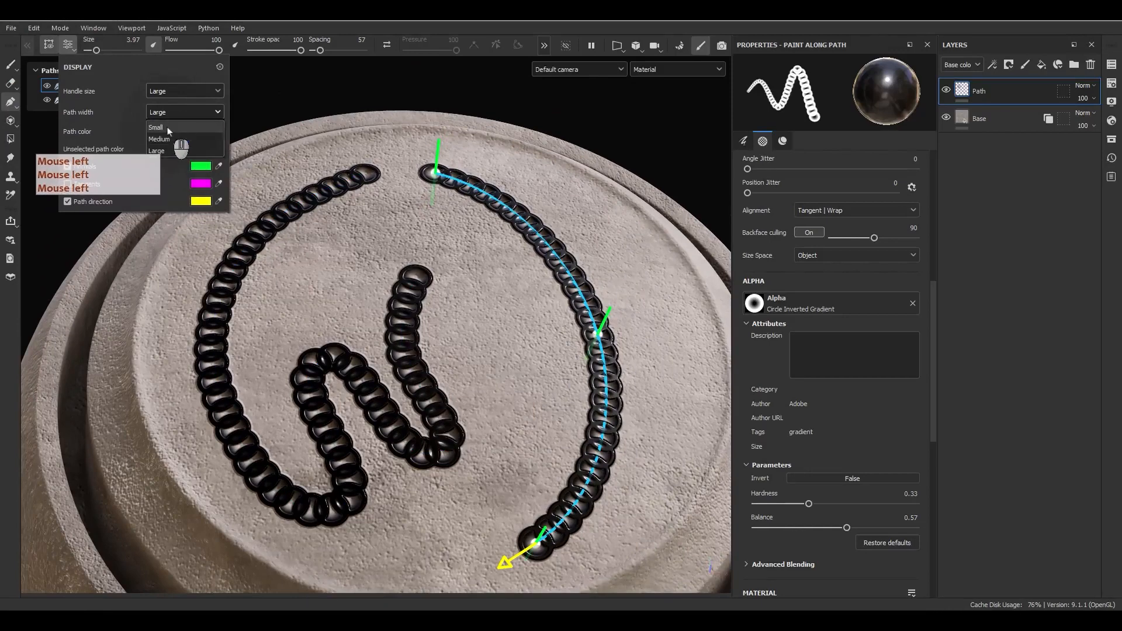
click(167, 127)
click(169, 116)
click(163, 151)
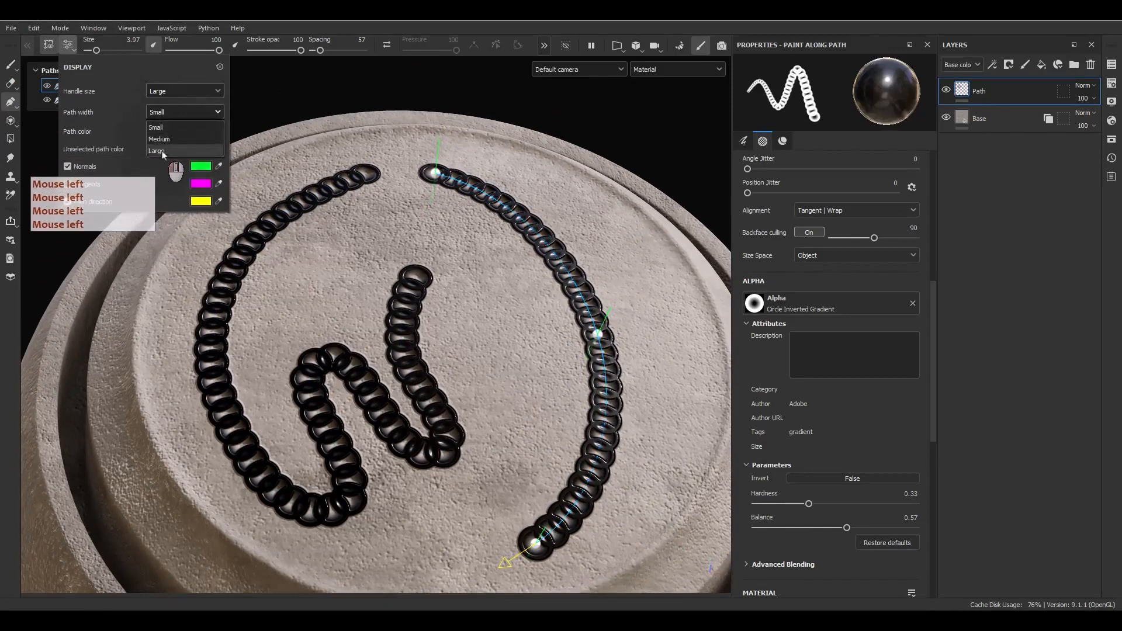
click(199, 132)
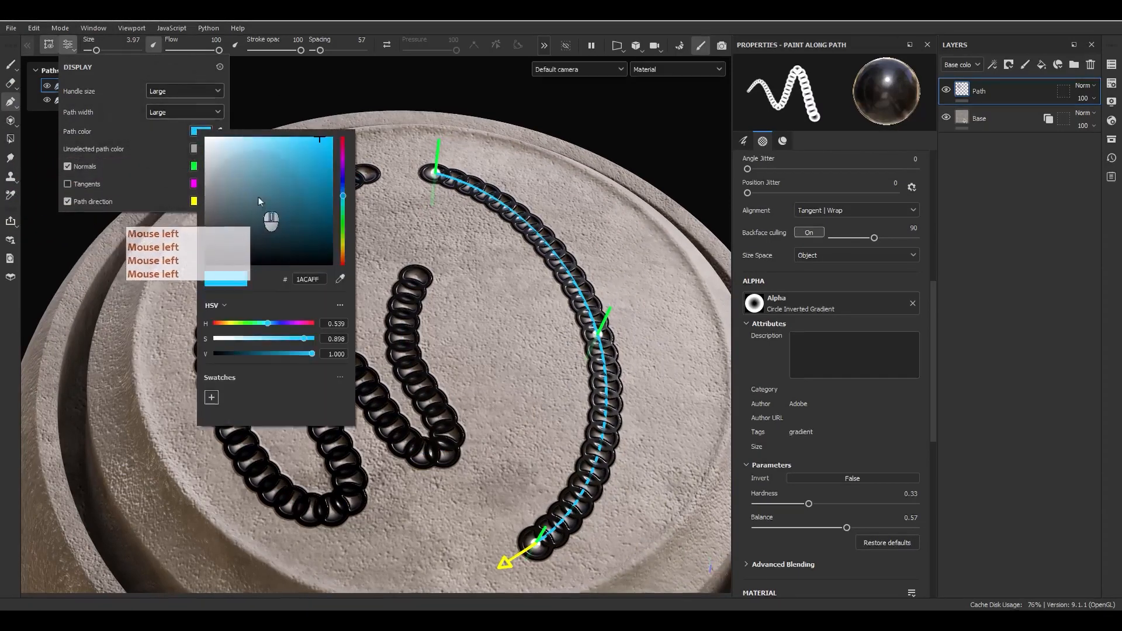
click(288, 198)
click(343, 140)
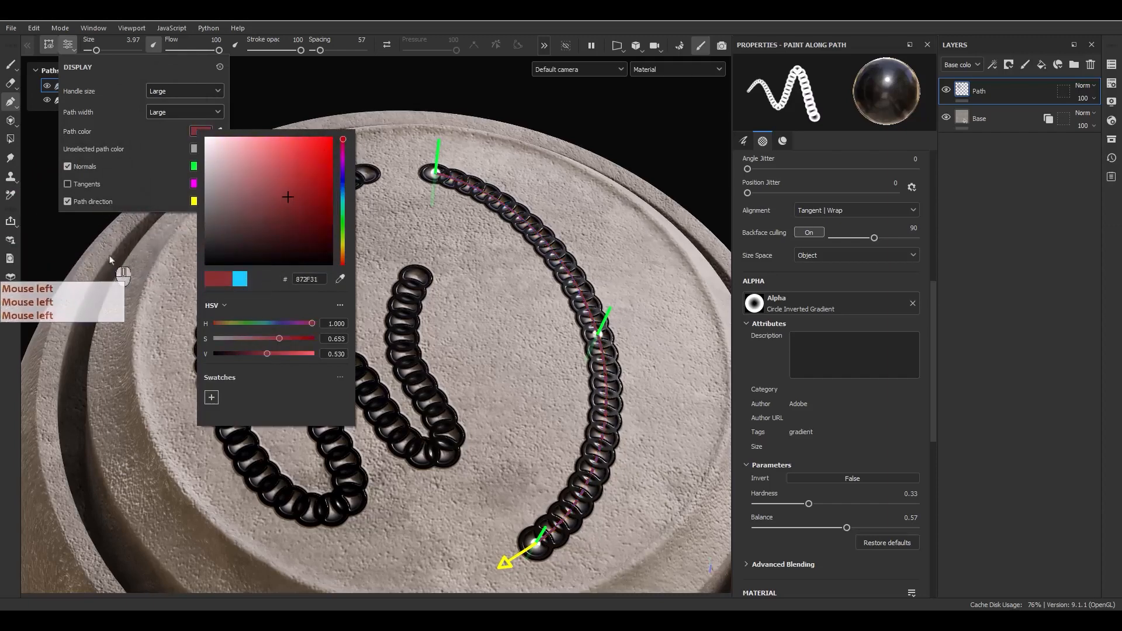
click(129, 116)
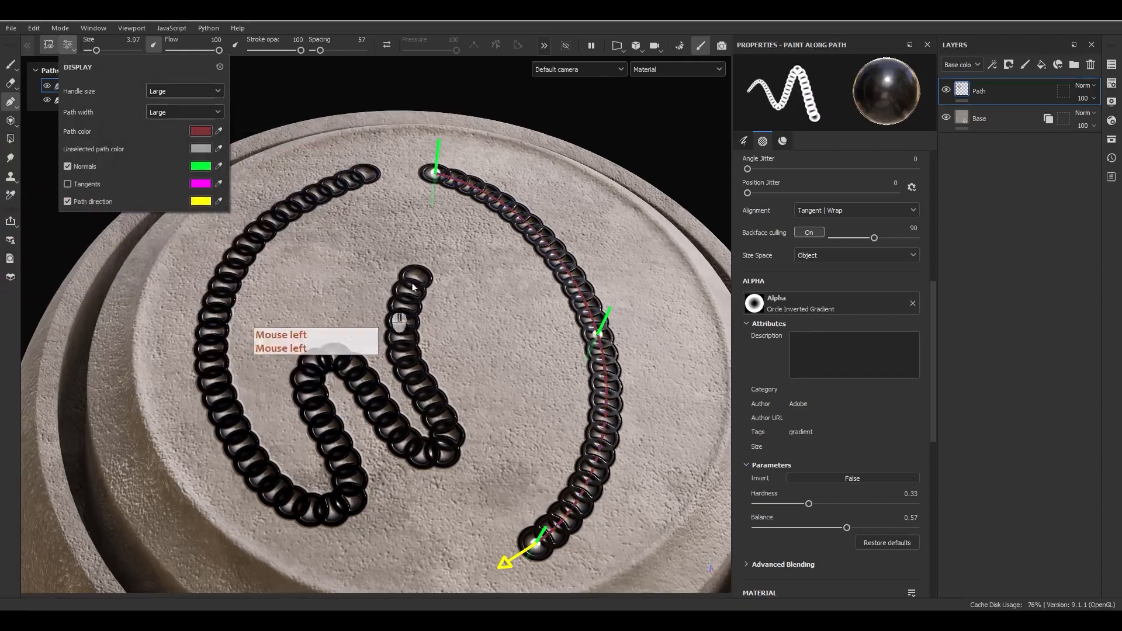
Keep normals and path direction shown while hiding the magenta tangent lines.
click(68, 169)
click(68, 169)
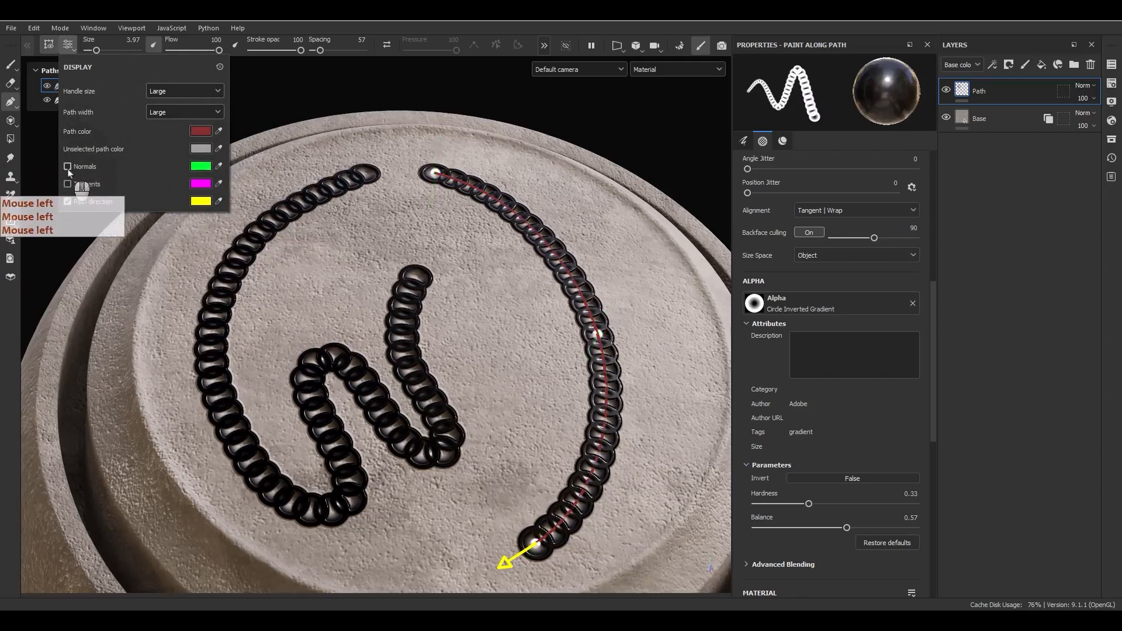
click(68, 169)
click(68, 169)
click(68, 168)
click(67, 168)
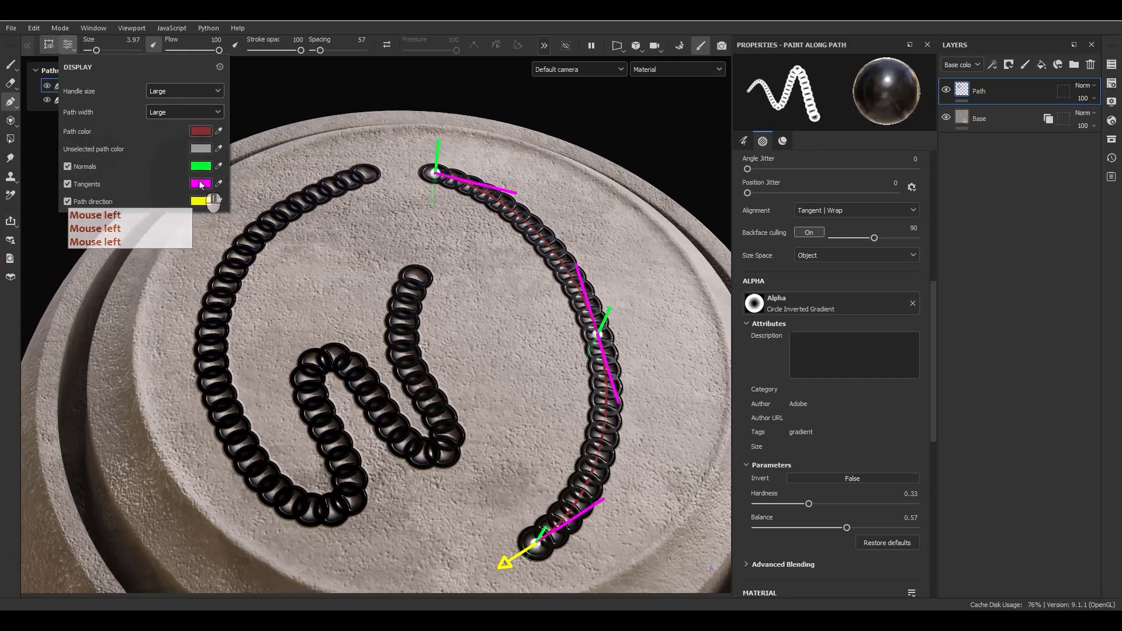
click(94, 188)
click(94, 188)
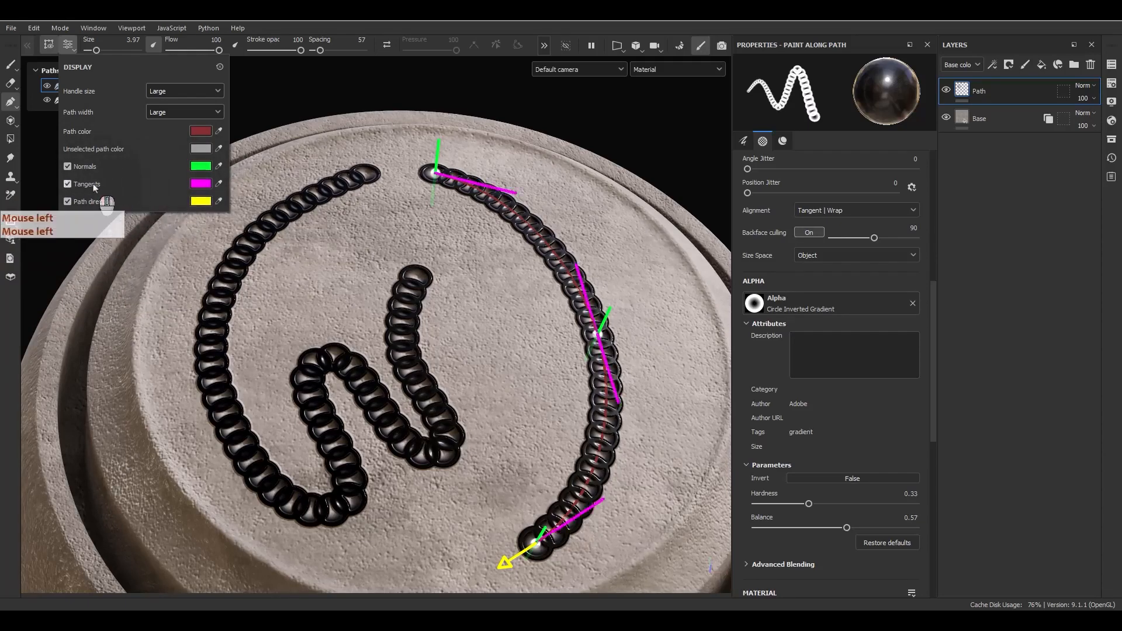
click(95, 188)
click(94, 188)
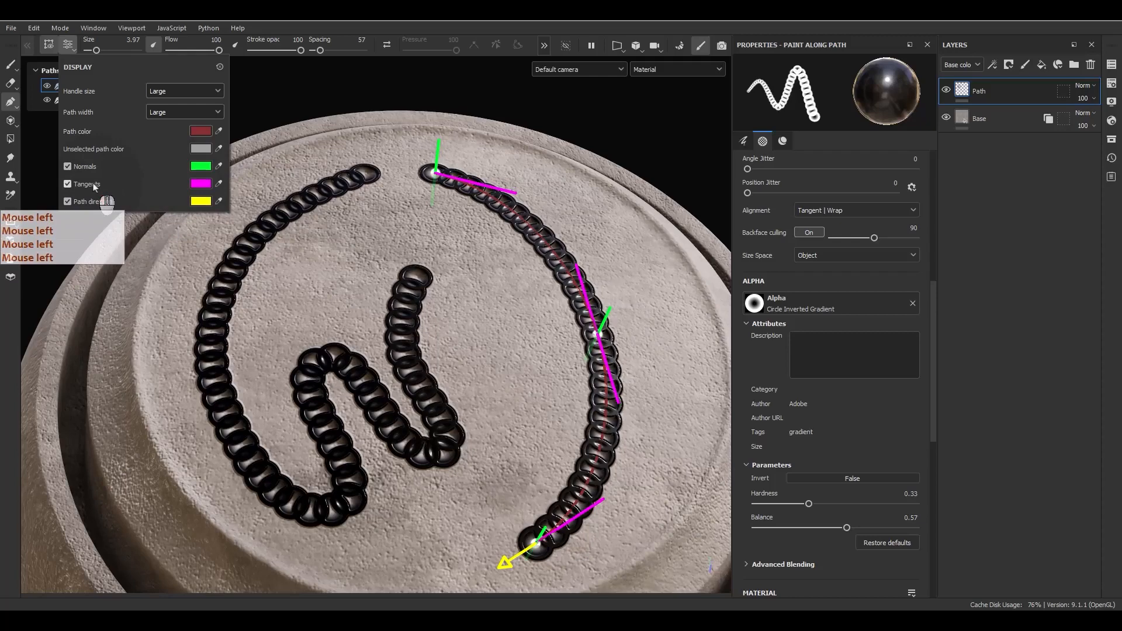
click(94, 187)
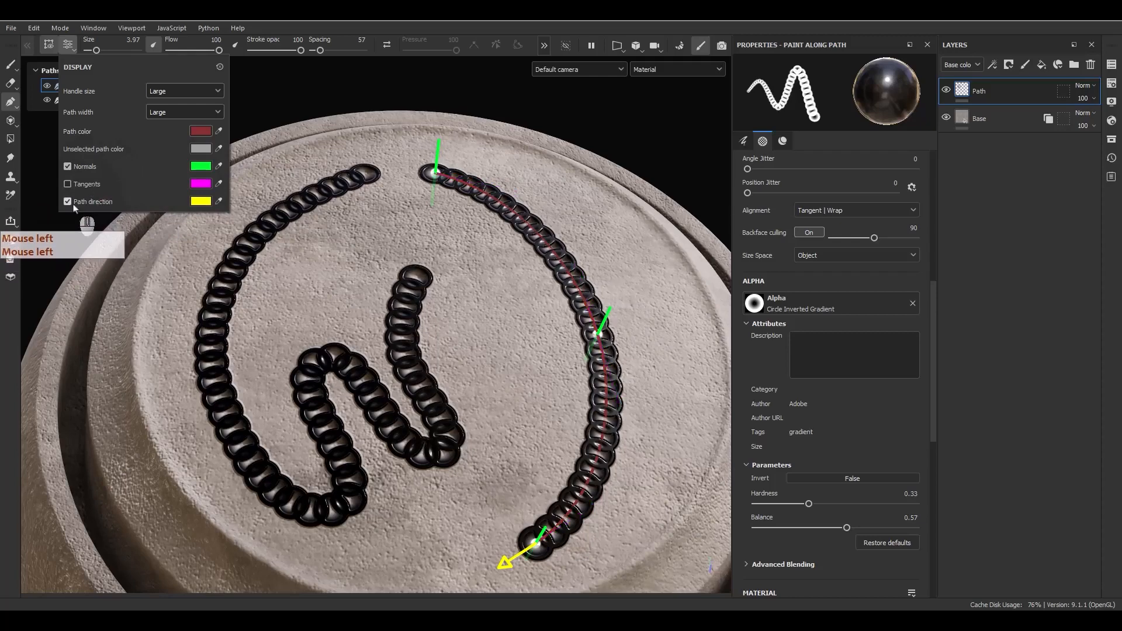
click(74, 206)
click(73, 205)
click(74, 205)
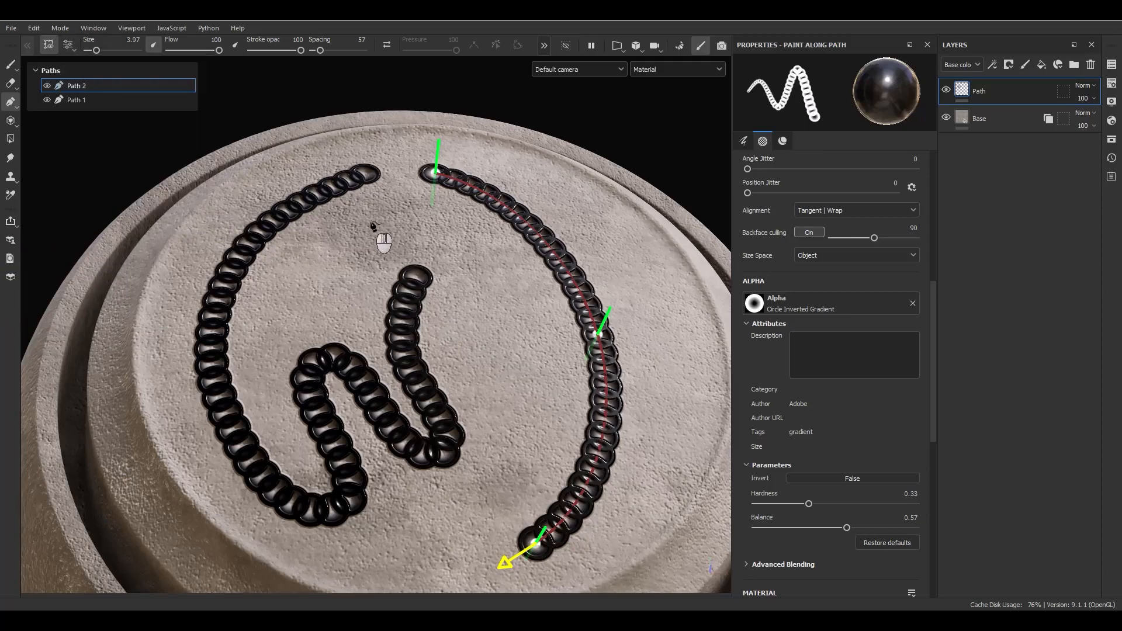
Raise Path 2's brush size to 5.72 and stamp spacing to 108.
click(76, 44)
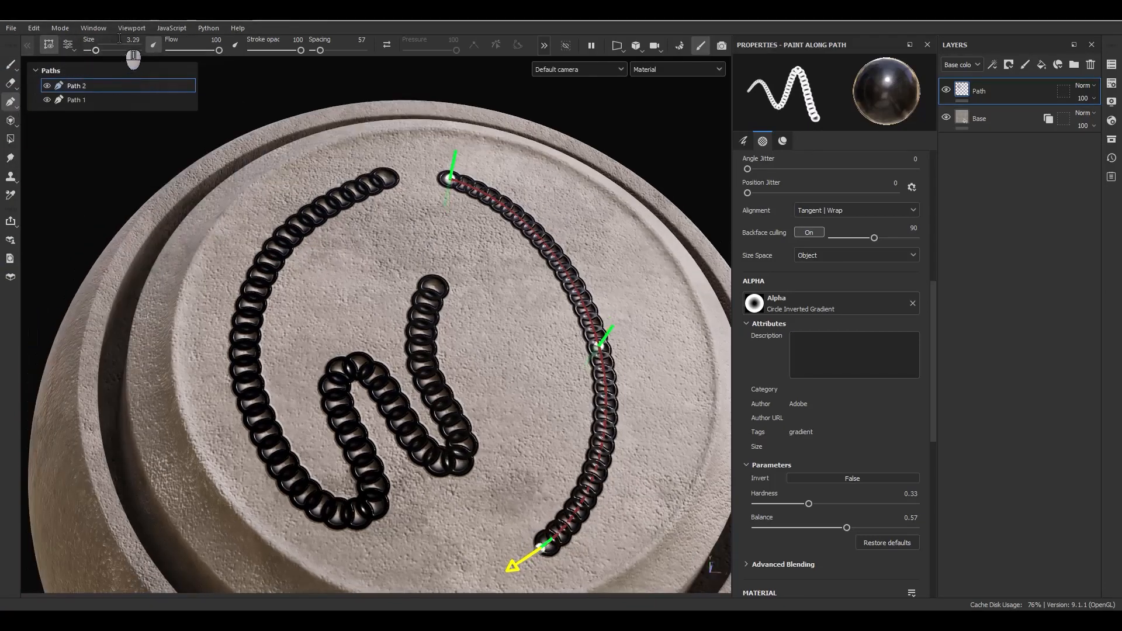
scroll(880, 318, up, 8)
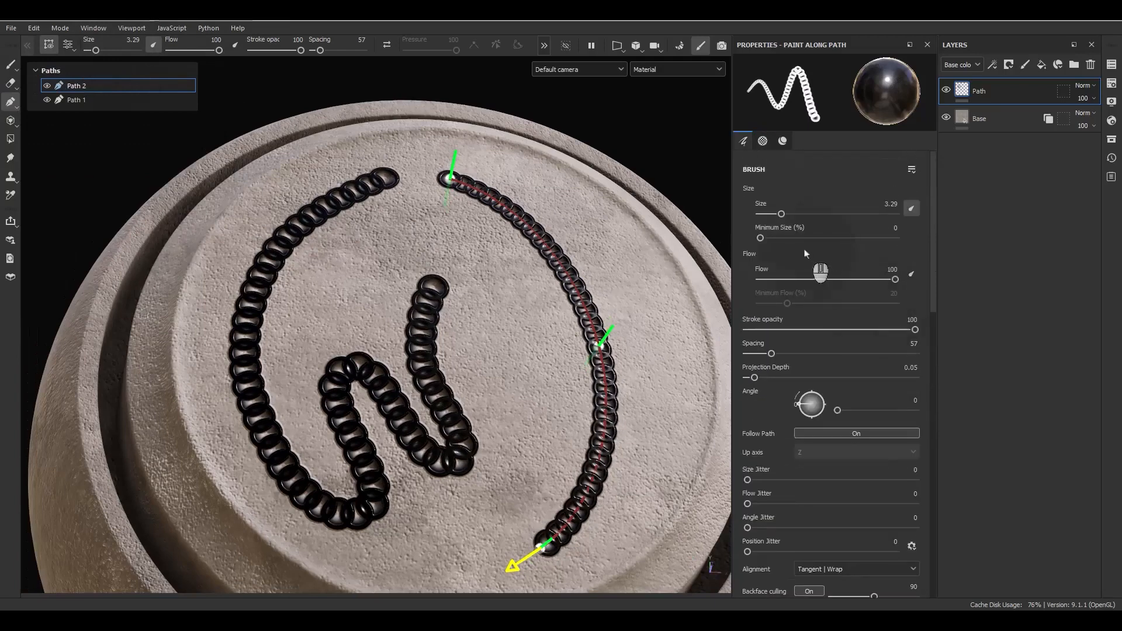
drag(96, 53, 99, 62)
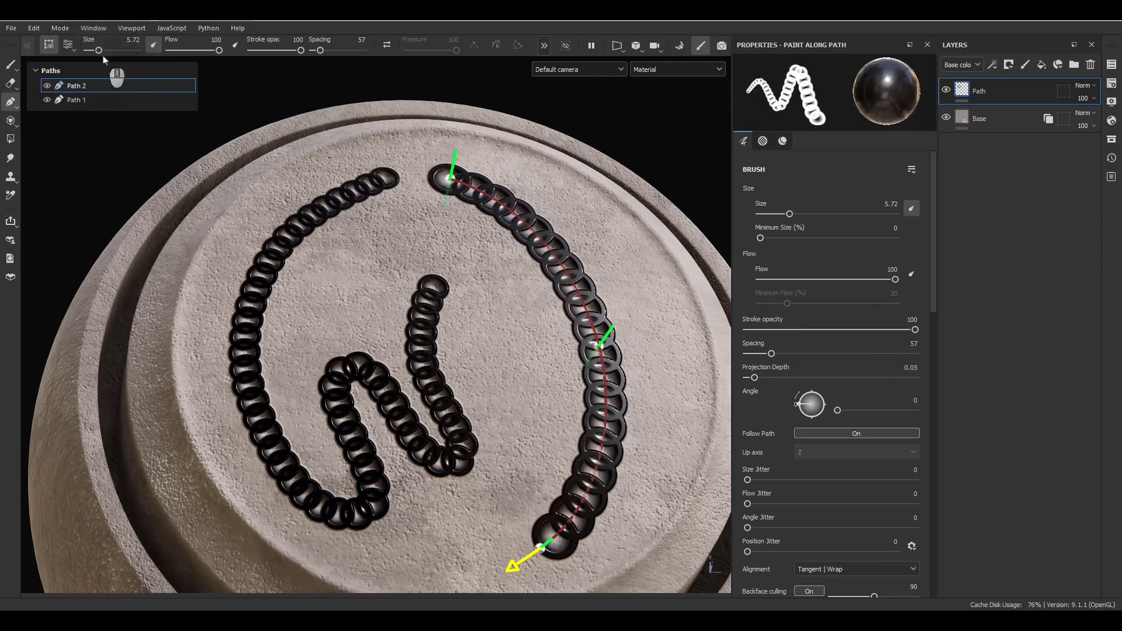
mouse_move(188, 52)
mouse_down()
mouse_move(325, 63)
mouse_move(328, 53)
mouse_up()
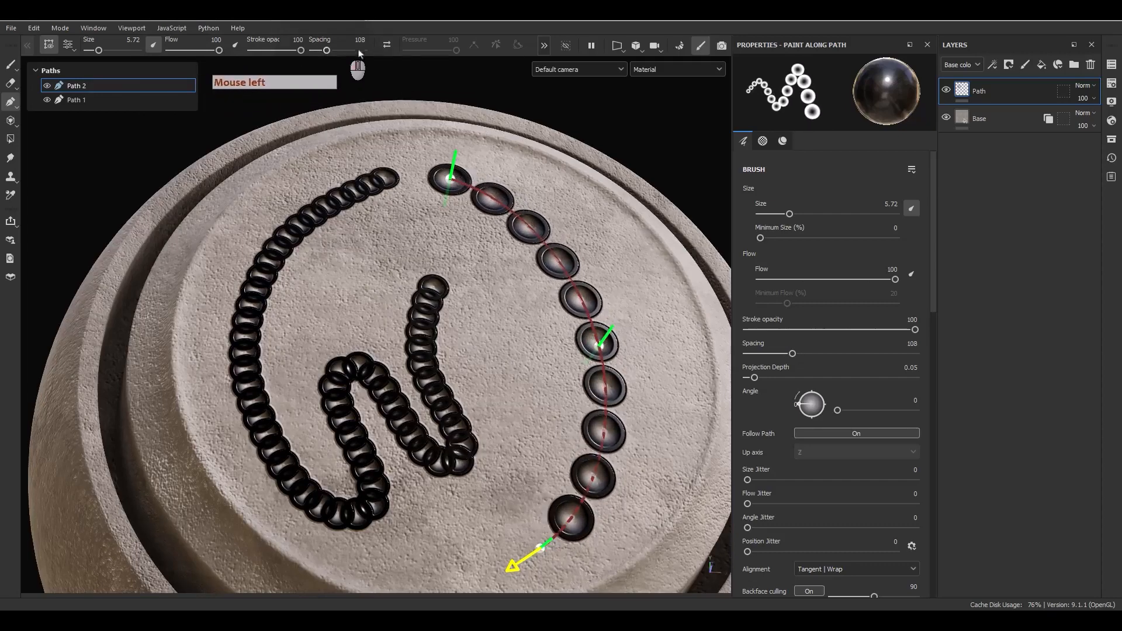
scroll(856, 421, down, 3)
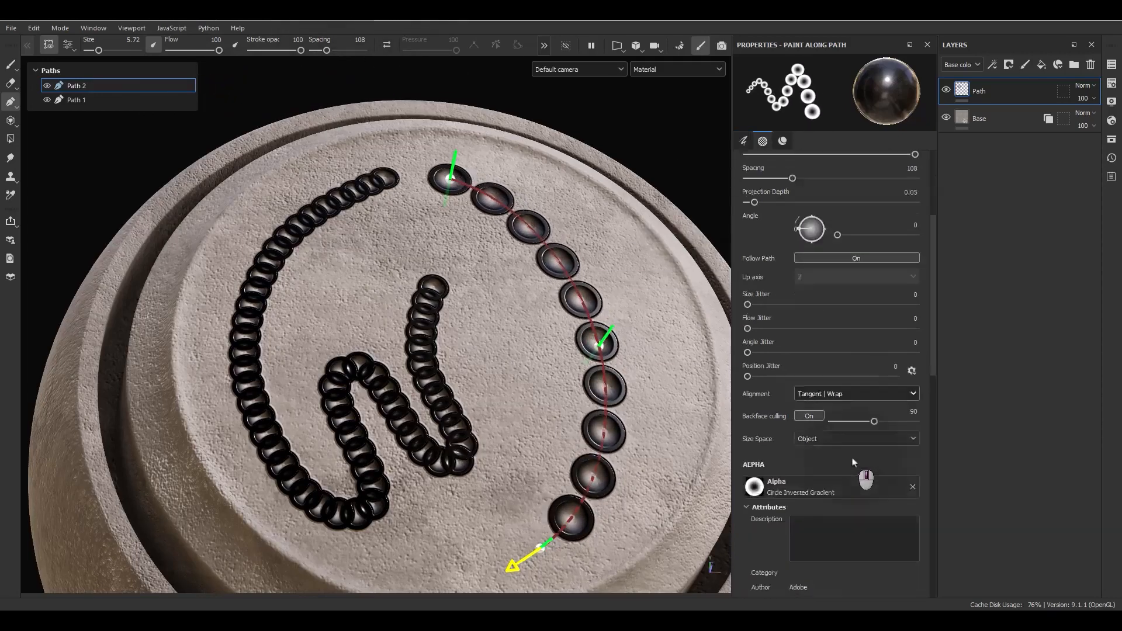
scroll(852, 462, down, 1)
Switch to the Arrow Circle alpha, flip Path 2's direction and nudge its middle point.
click(826, 416)
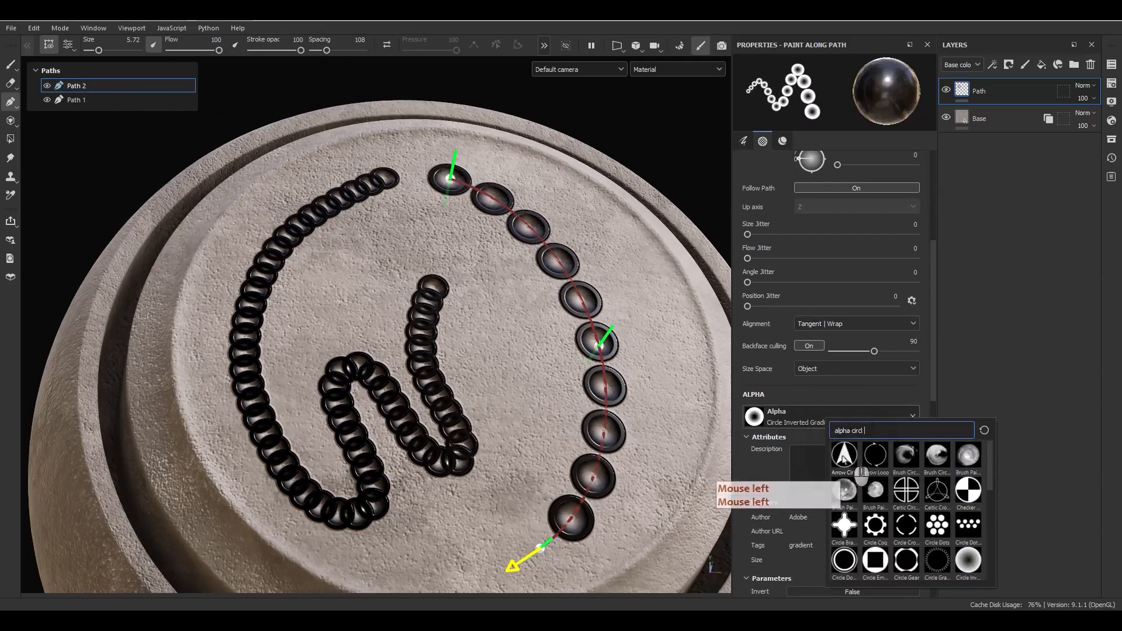
click(845, 456)
click(386, 45)
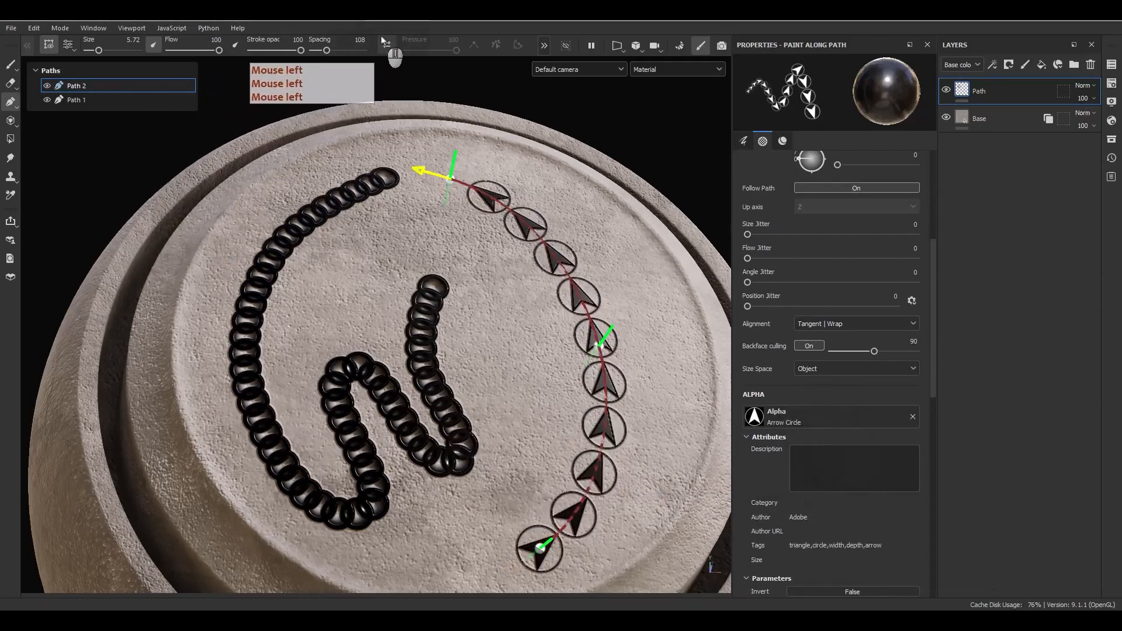
click(385, 45)
click(385, 45)
click(386, 44)
click(386, 45)
click(386, 45)
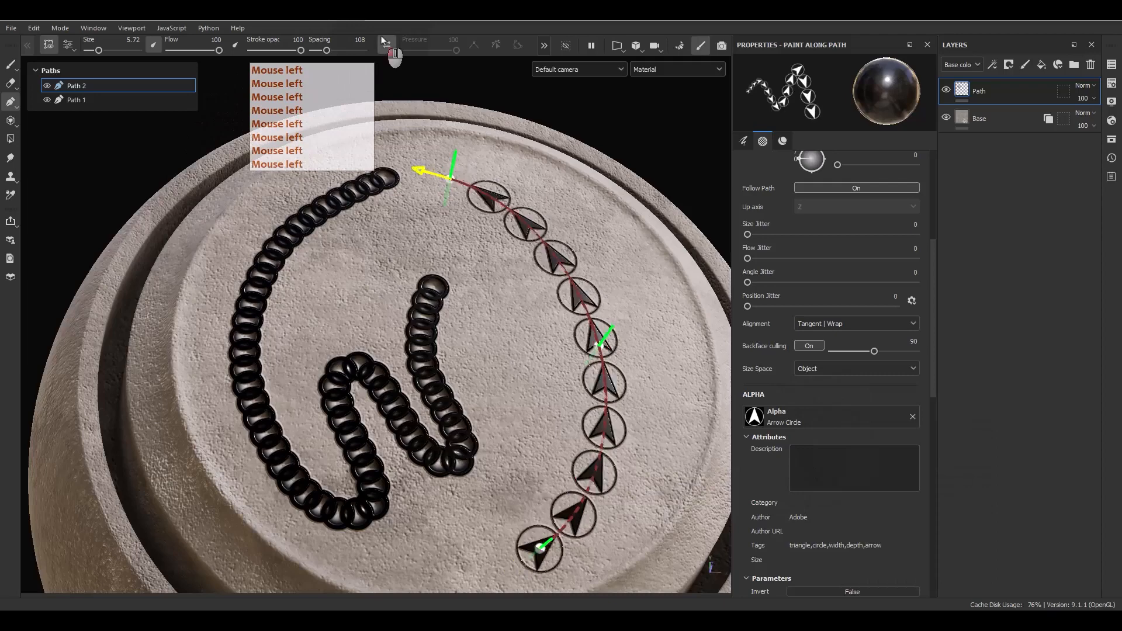
click(606, 349)
mouse_move(603, 347)
mouse_down()
mouse_move(600, 309)
mouse_move(587, 333)
mouse_move(618, 343)
mouse_up()
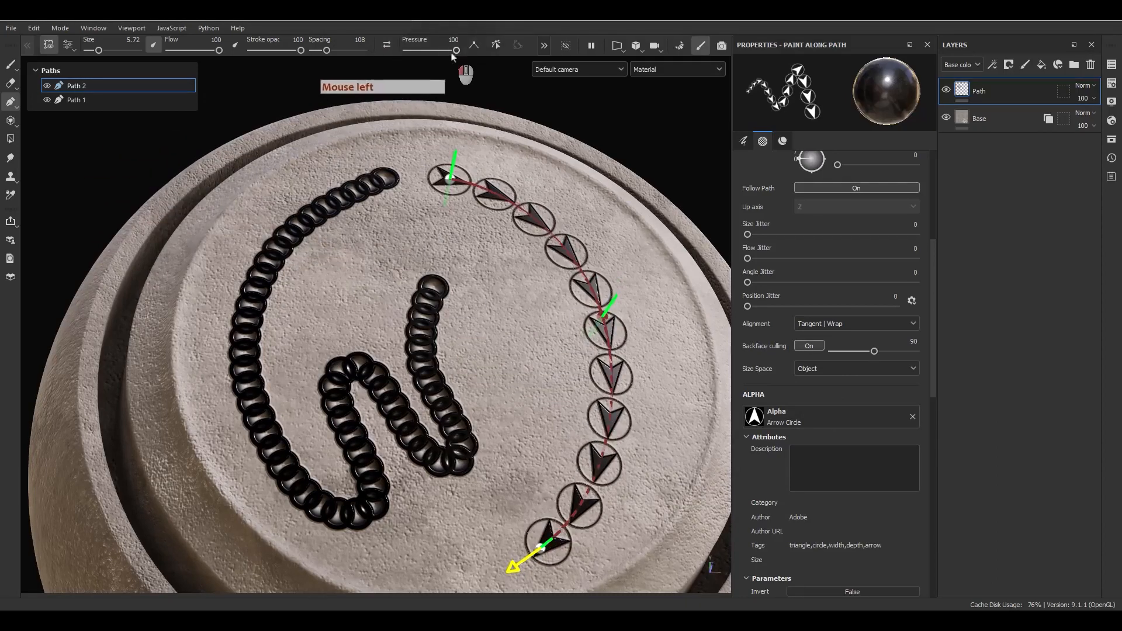
Set the pressure of Path 2's start and end points to 10.
mouse_move(455, 51)
mouse_down()
mouse_move(416, 51)
mouse_move(456, 51)
mouse_up()
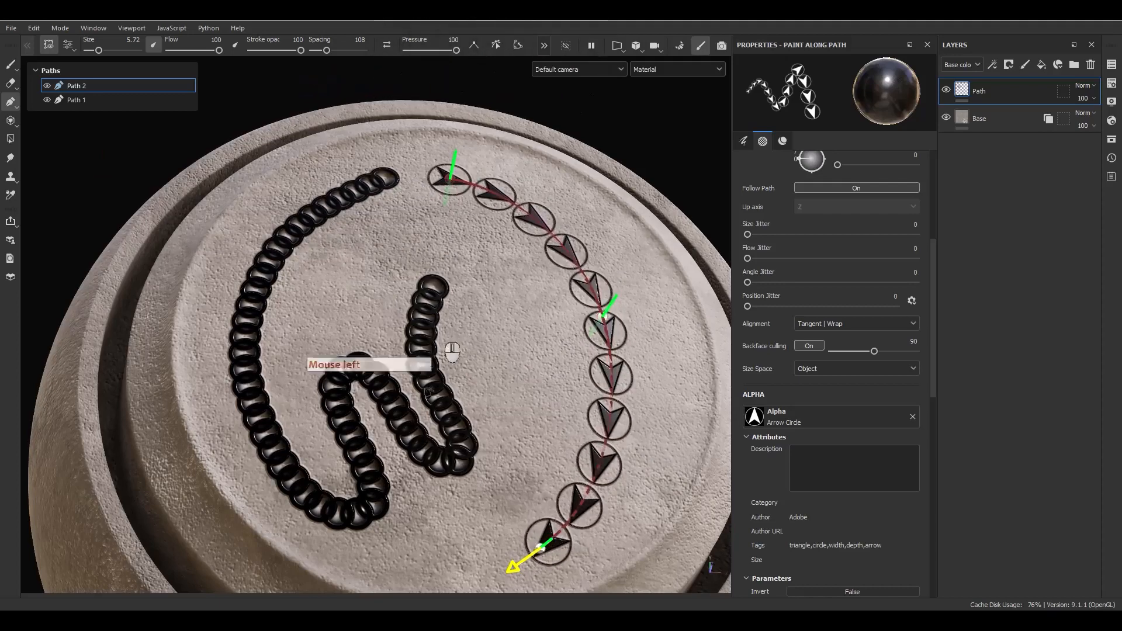
double_click(445, 40)
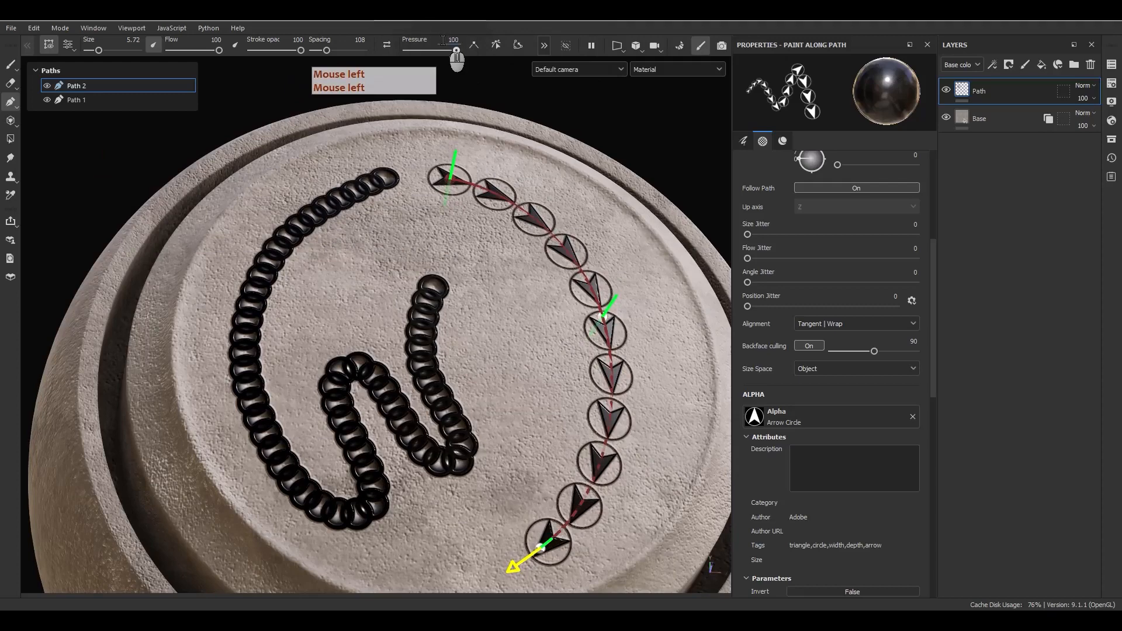
key(ctrl+a)
text(10)
key(Return)
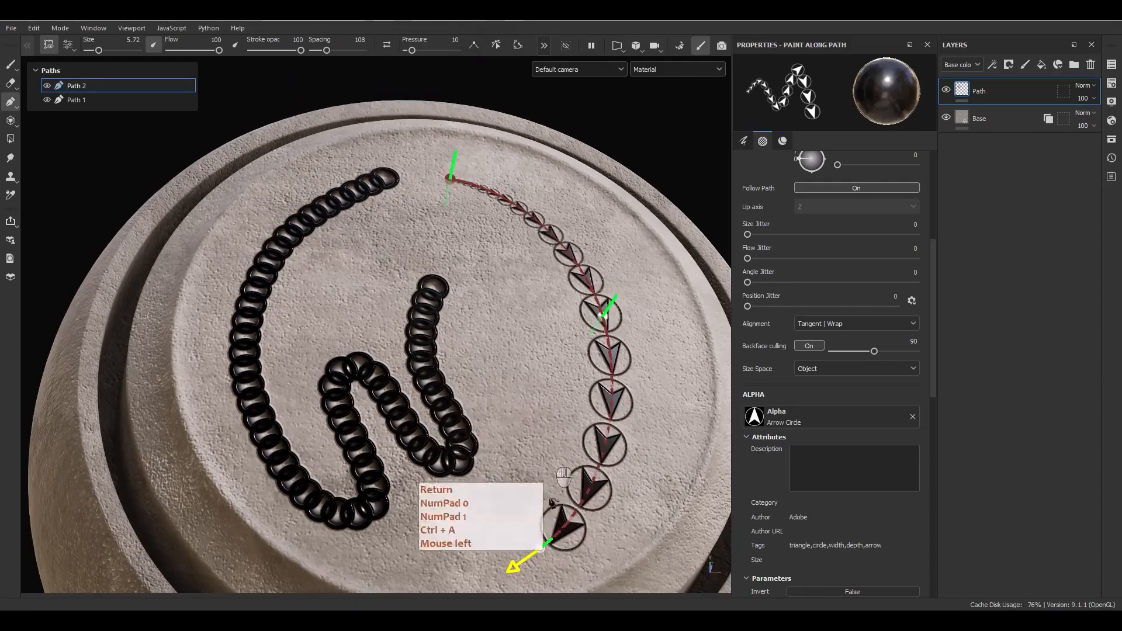
click(542, 547)
click(444, 41)
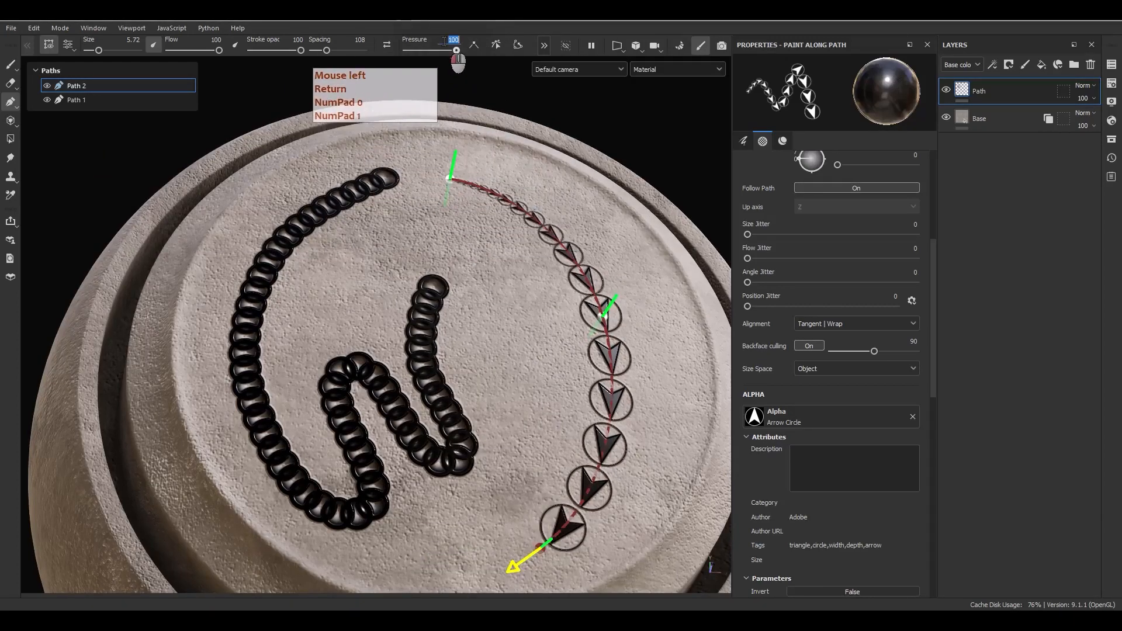
text(10)
key(Return)
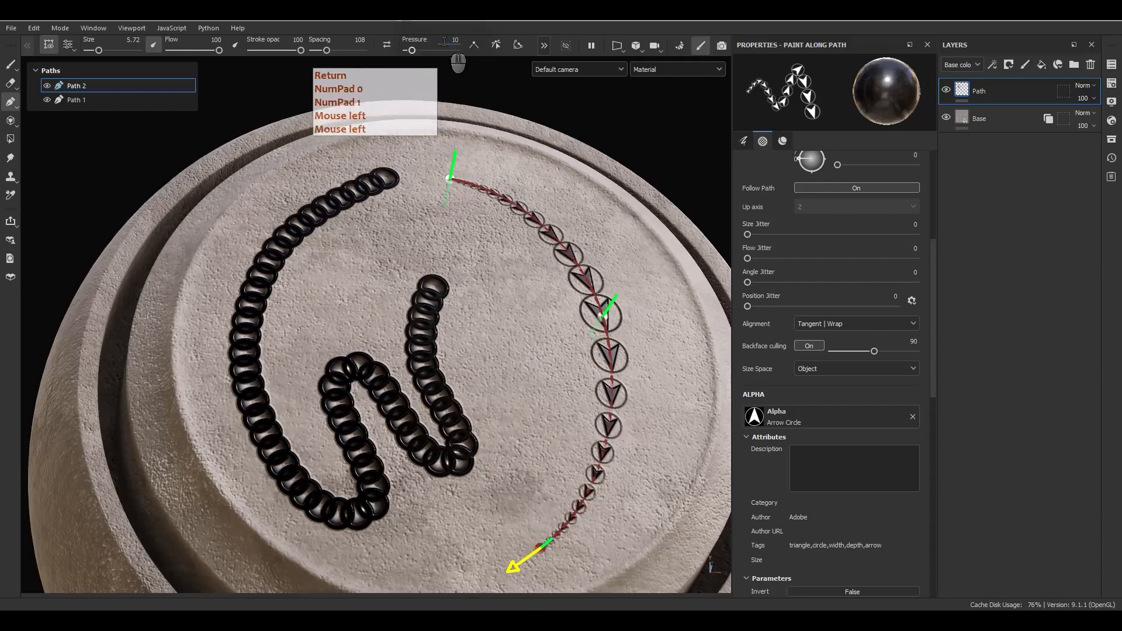
Reshape Path 2 via its middle point and set the arrow stamp spacing to 100.
alt+drag(544, 269, 512, 458)
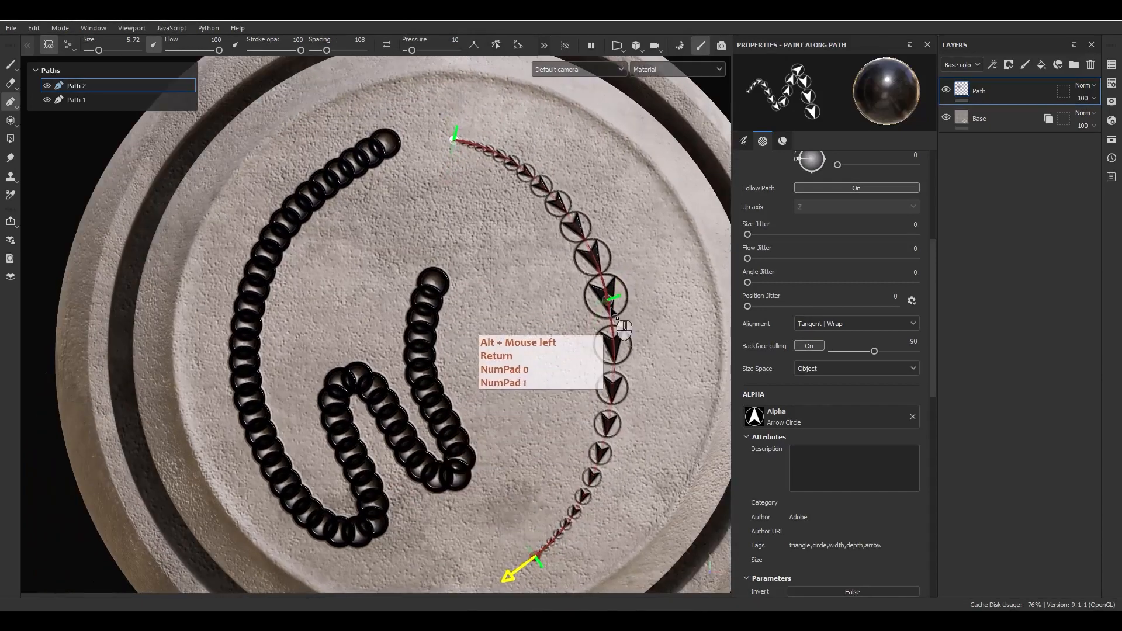
drag(616, 319, 658, 311)
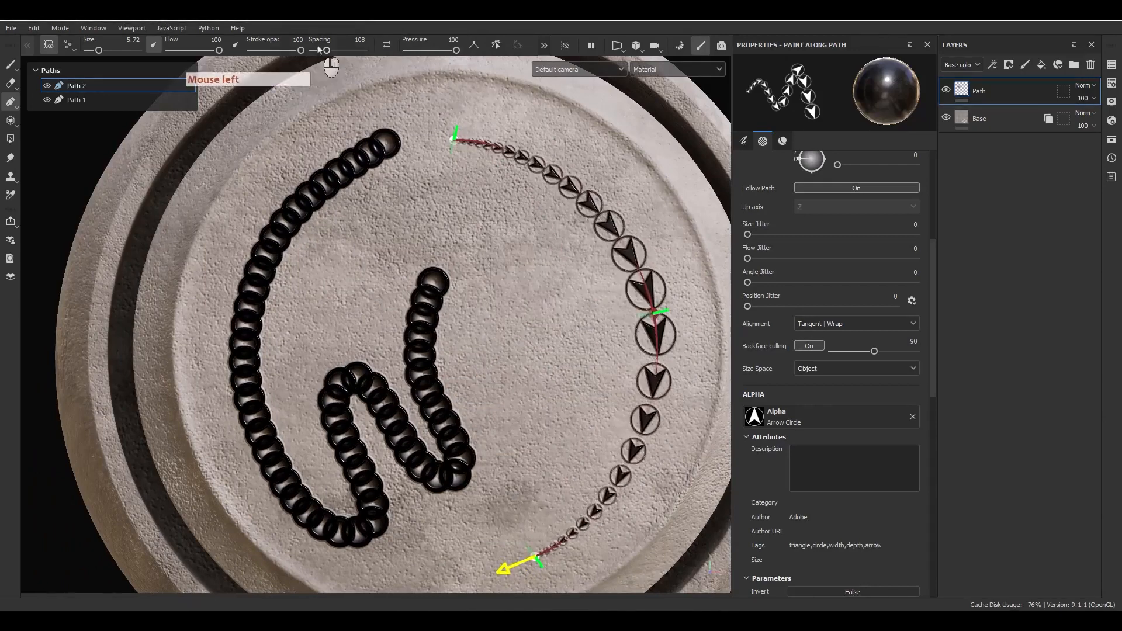
mouse_move(320, 50)
mouse_down()
mouse_move(336, 60)
mouse_move(317, 72)
mouse_up()
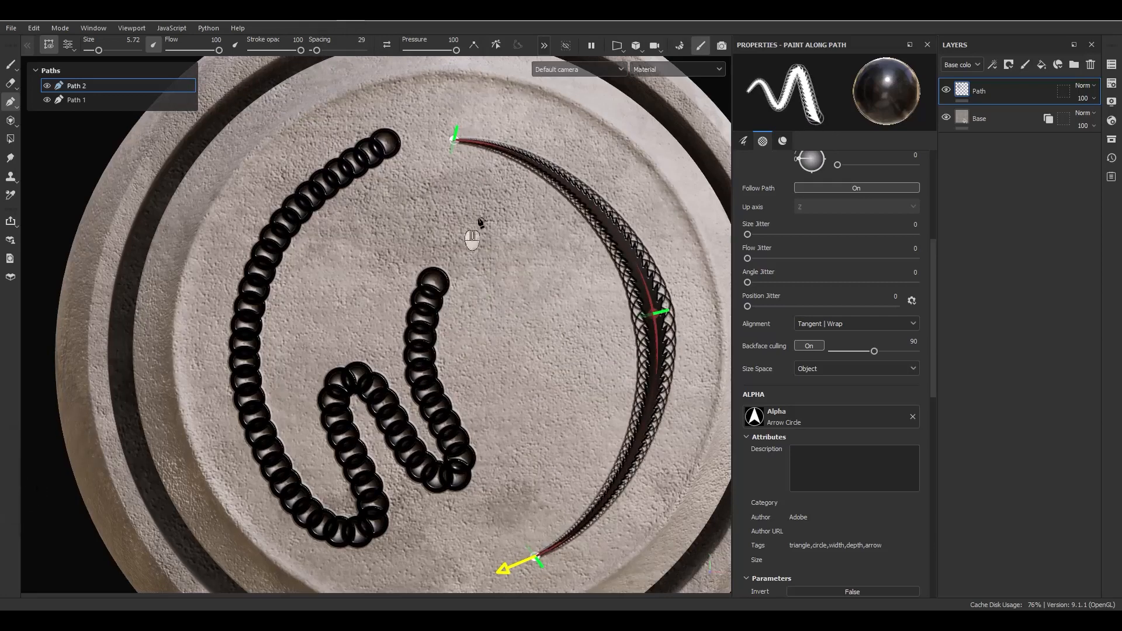
click(358, 40)
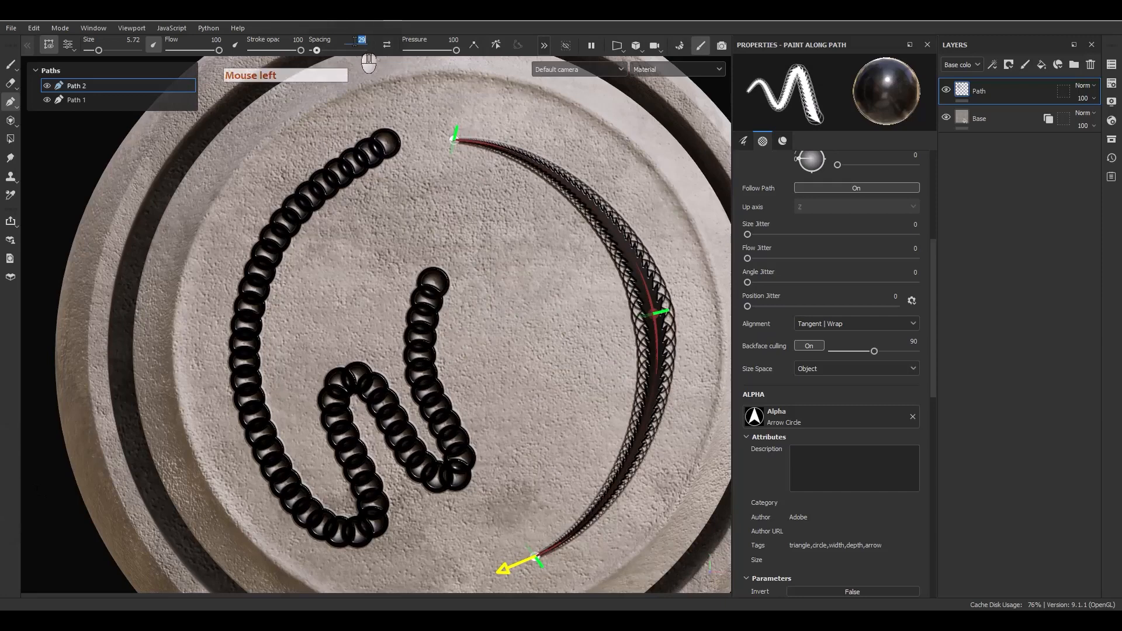
text(100)
key(Return)
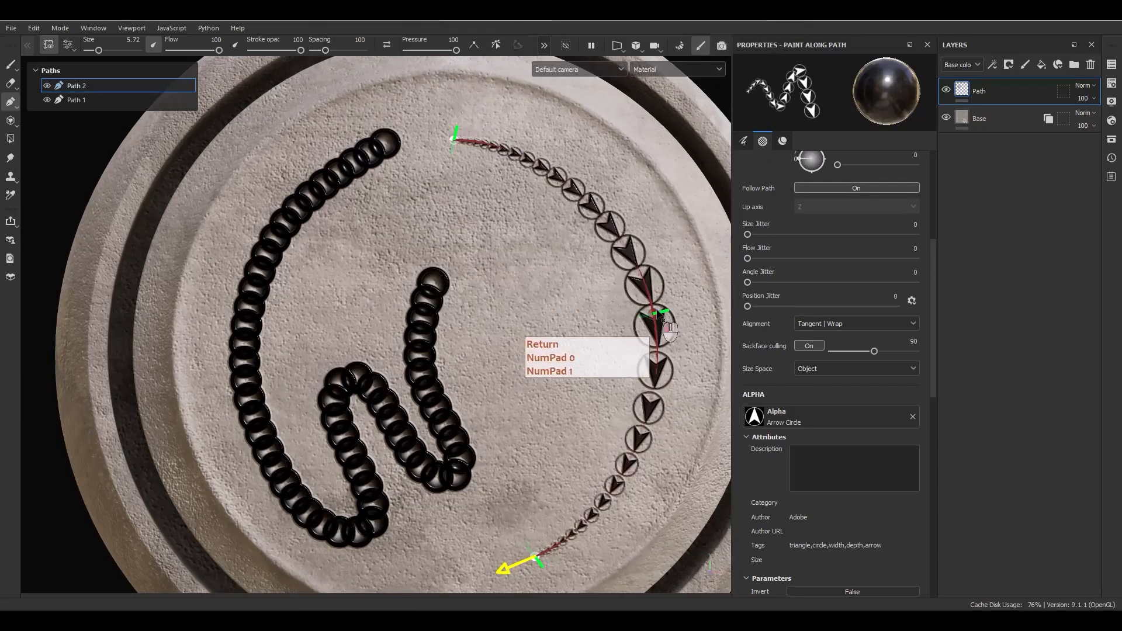
mouse_move(658, 313)
mouse_down()
mouse_move(605, 342)
mouse_move(609, 307)
mouse_move(652, 309)
mouse_up()
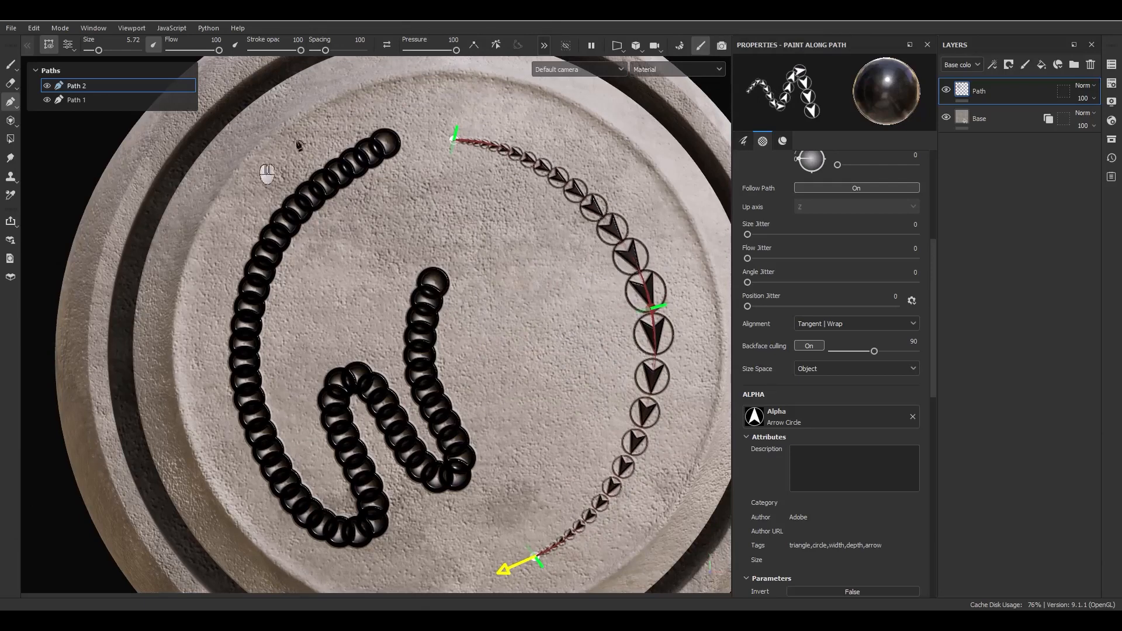
click(614, 337)
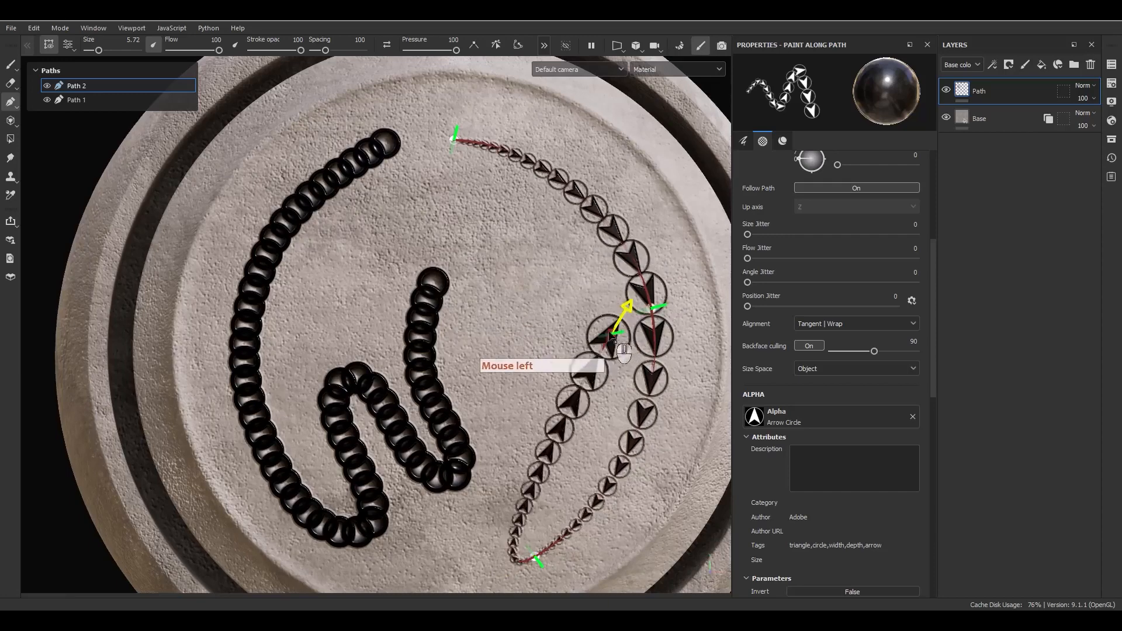
drag(613, 336, 549, 325)
key(ctrl+z)
key(ctrl+z)
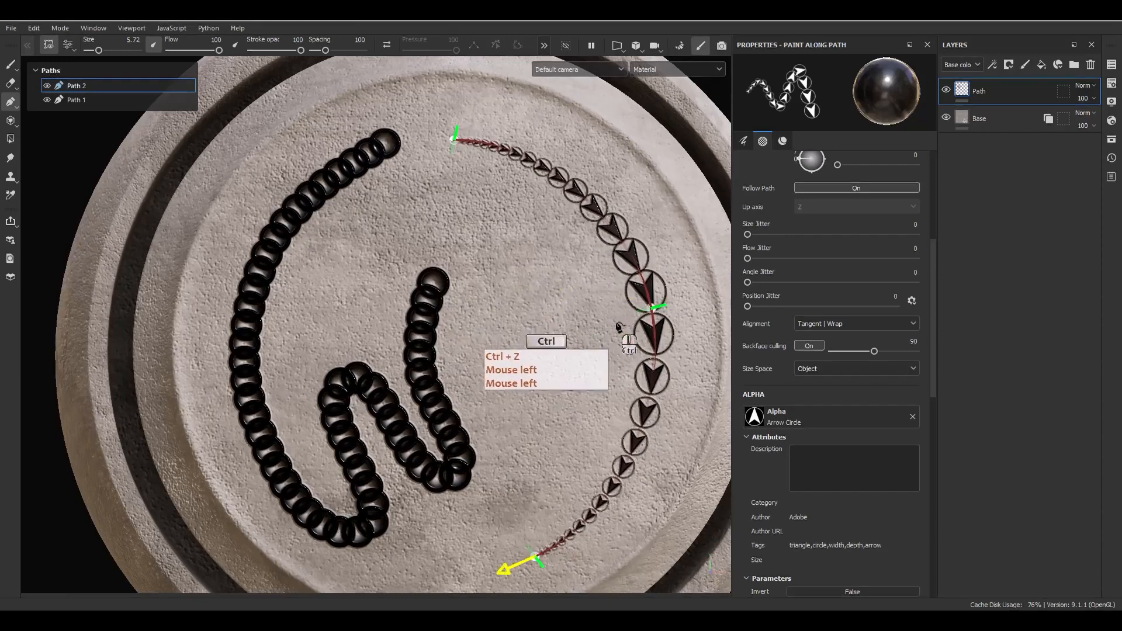
click(650, 314)
click(474, 46)
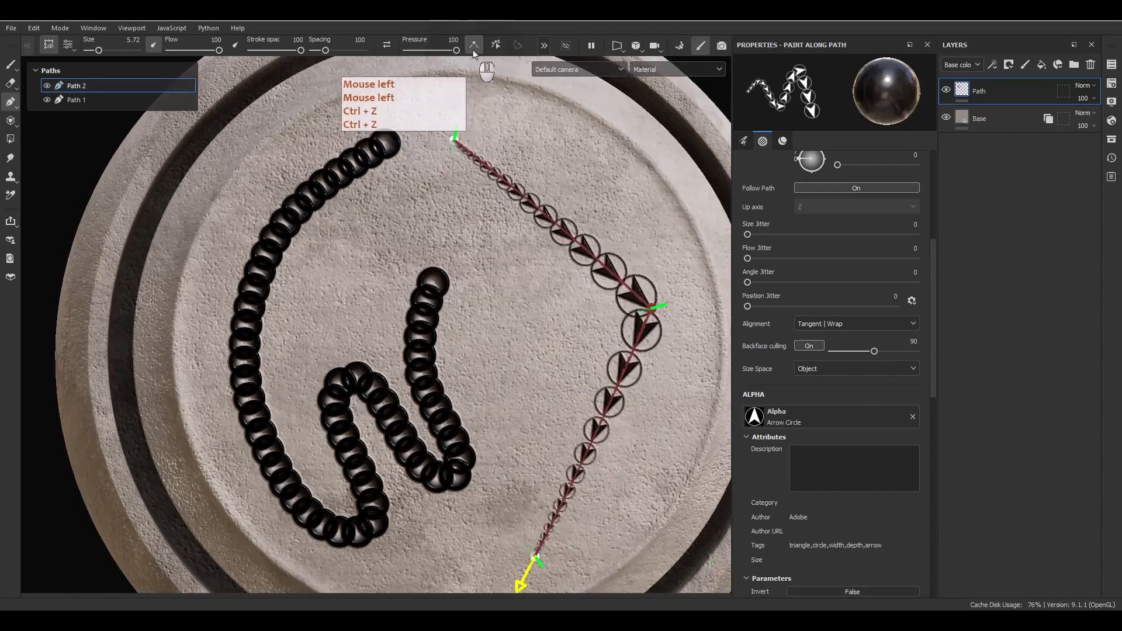
click(474, 47)
click(474, 51)
click(474, 51)
click(473, 50)
click(473, 51)
click(474, 51)
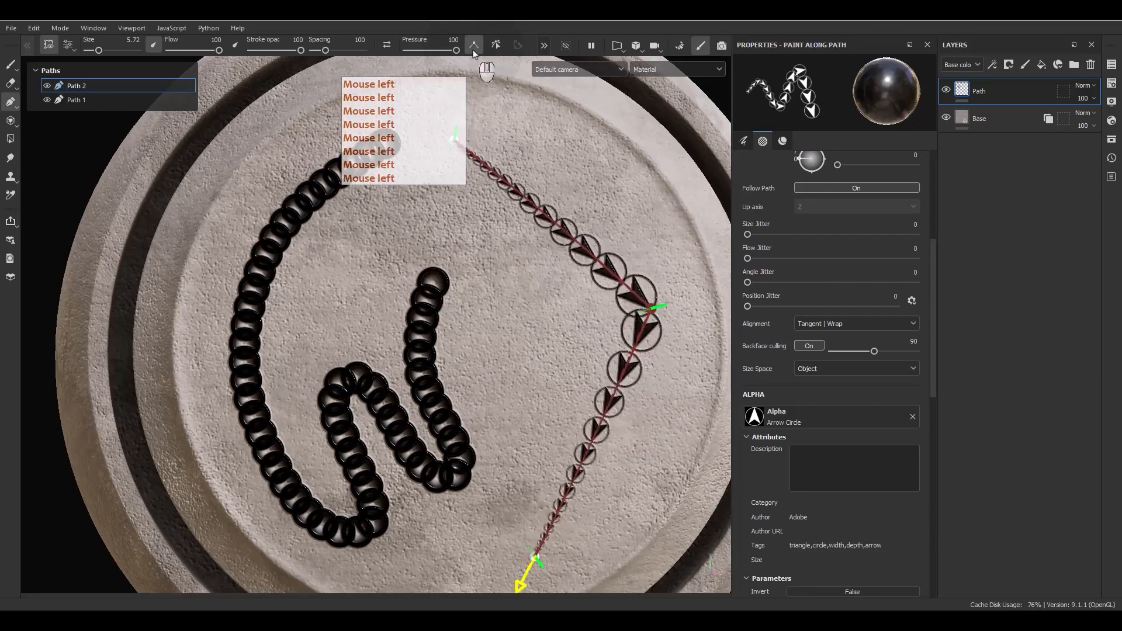
click(473, 51)
click(474, 51)
click(474, 51)
click(475, 51)
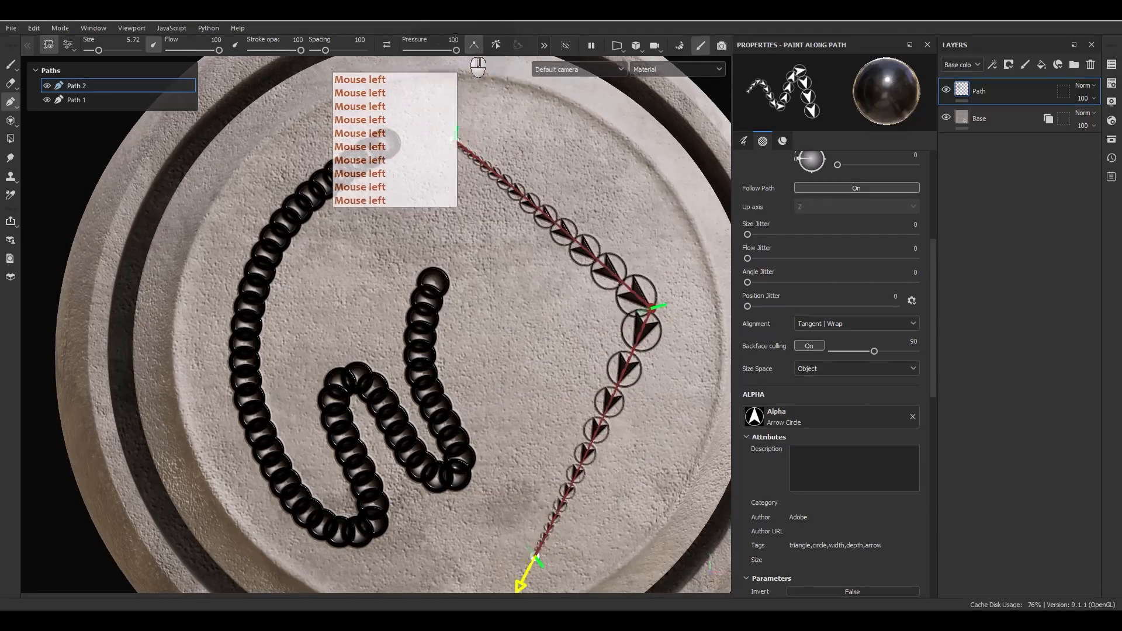
click(472, 48)
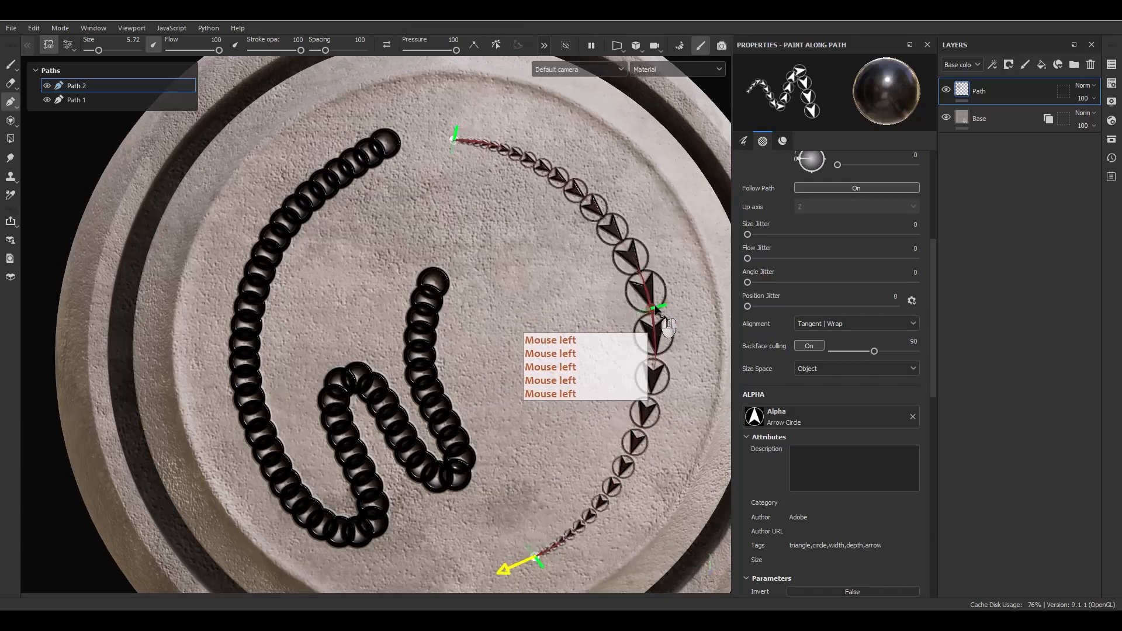
click(495, 46)
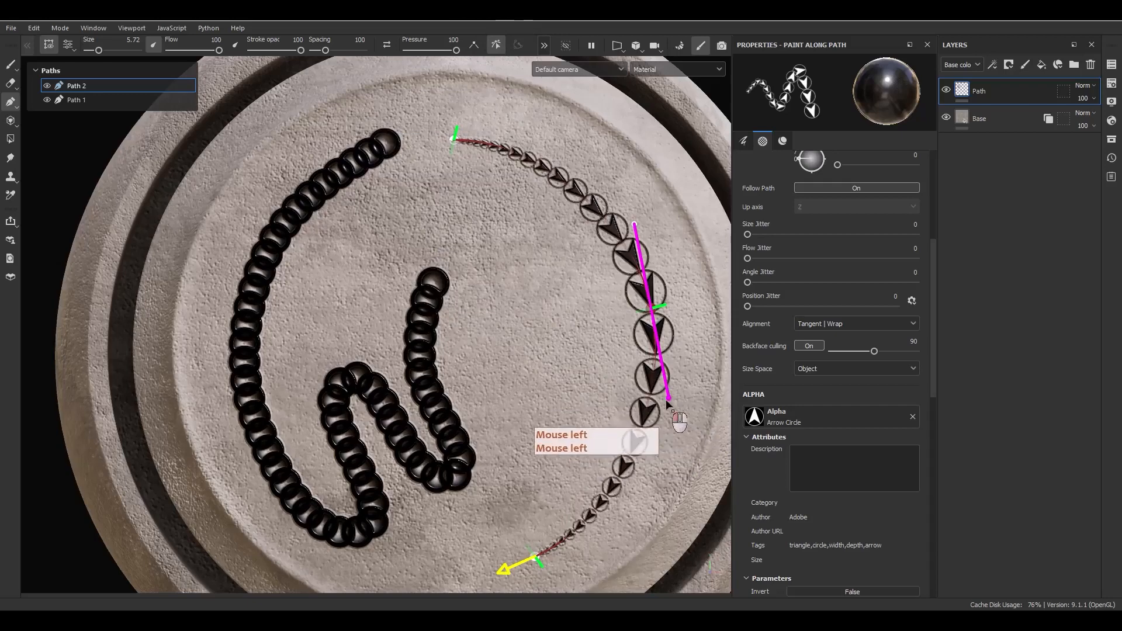
drag(669, 403, 669, 468)
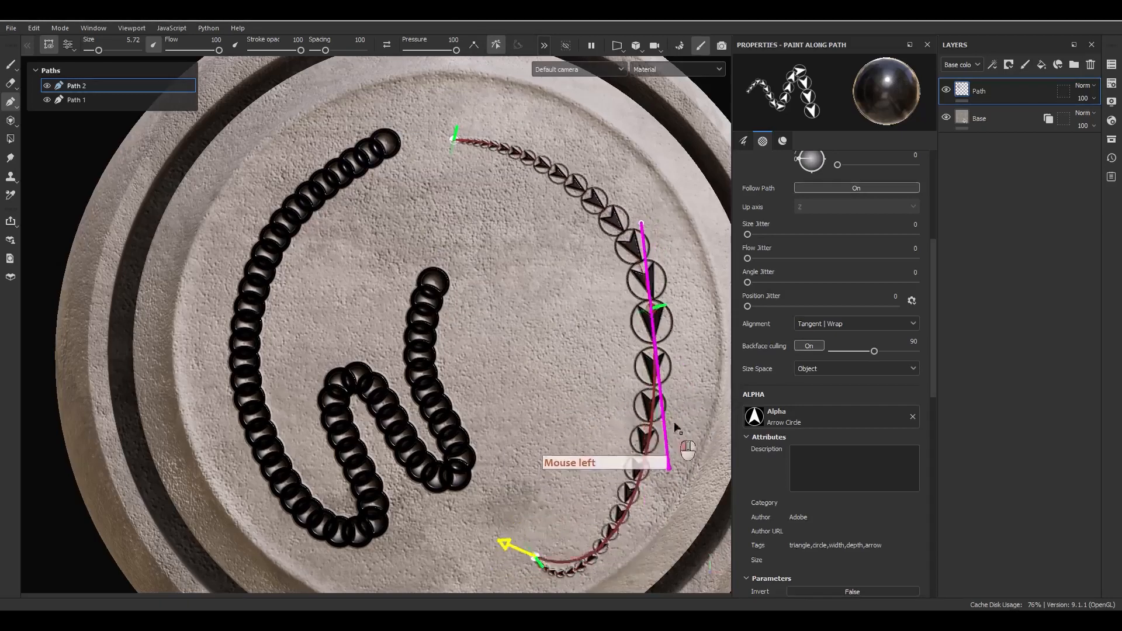
drag(676, 427, 654, 339)
key(ctrl+z)
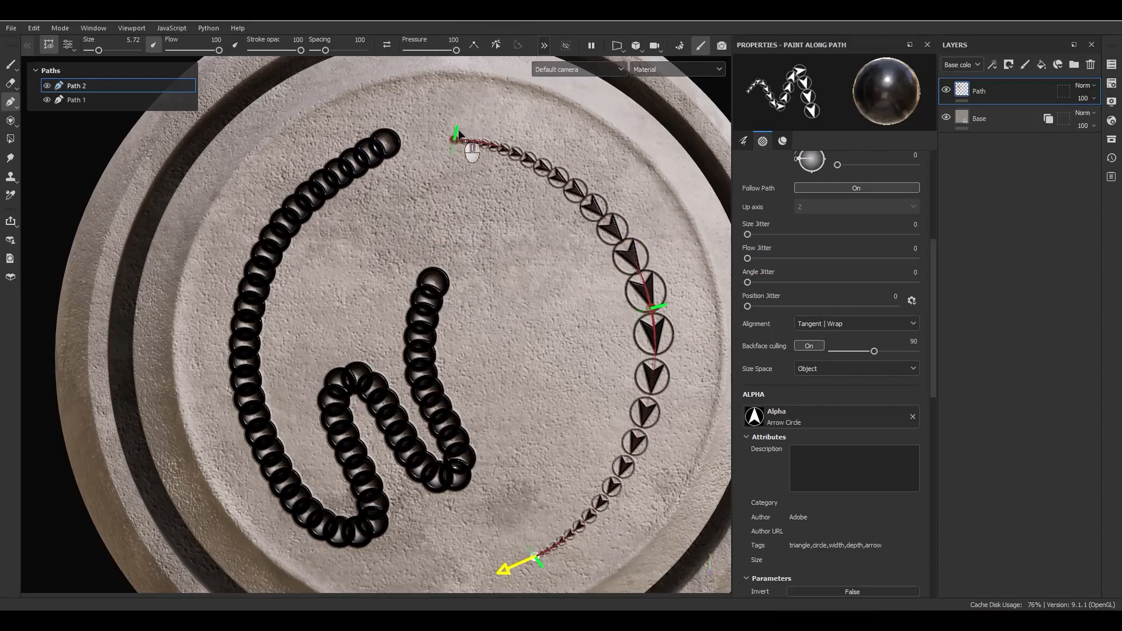
click(518, 45)
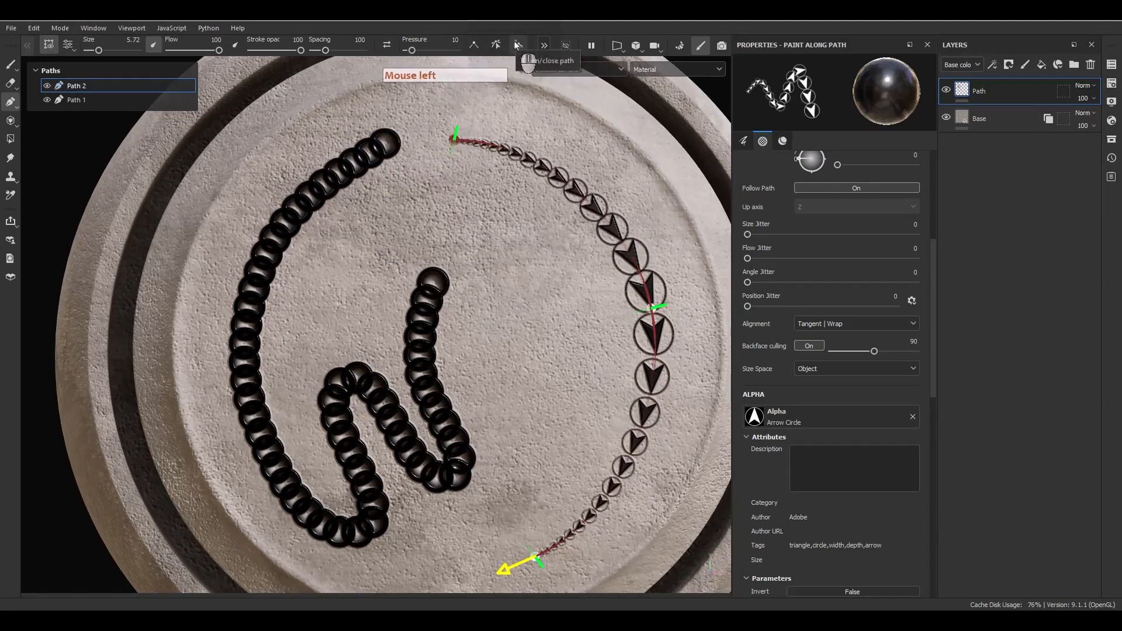
click(518, 45)
click(518, 45)
click(518, 45)
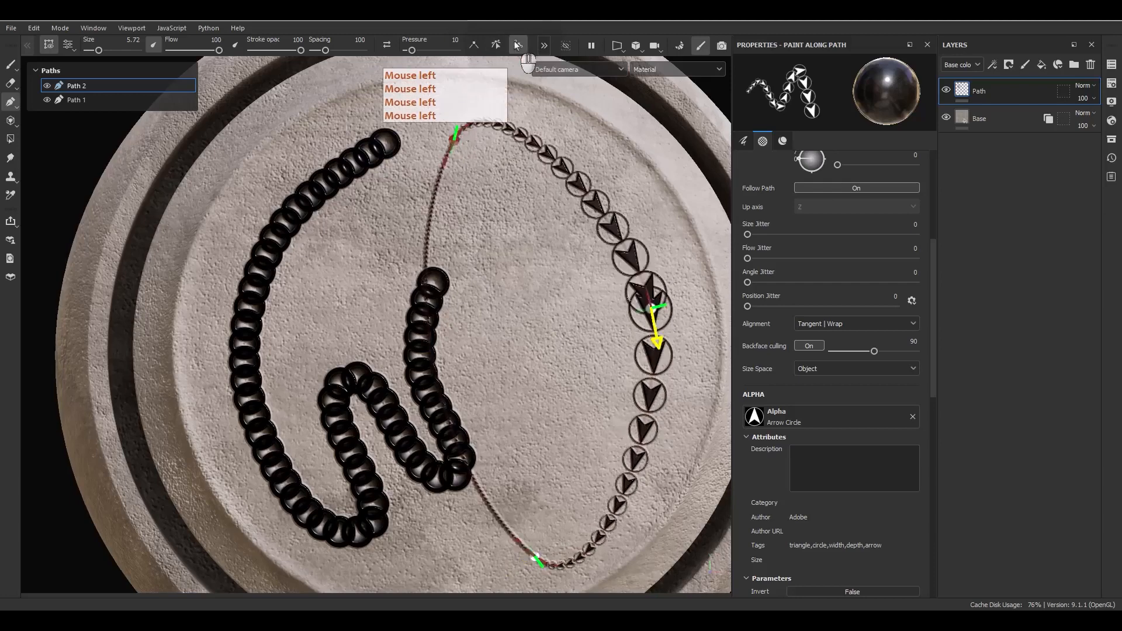
key(ctrl+z)
click(518, 45)
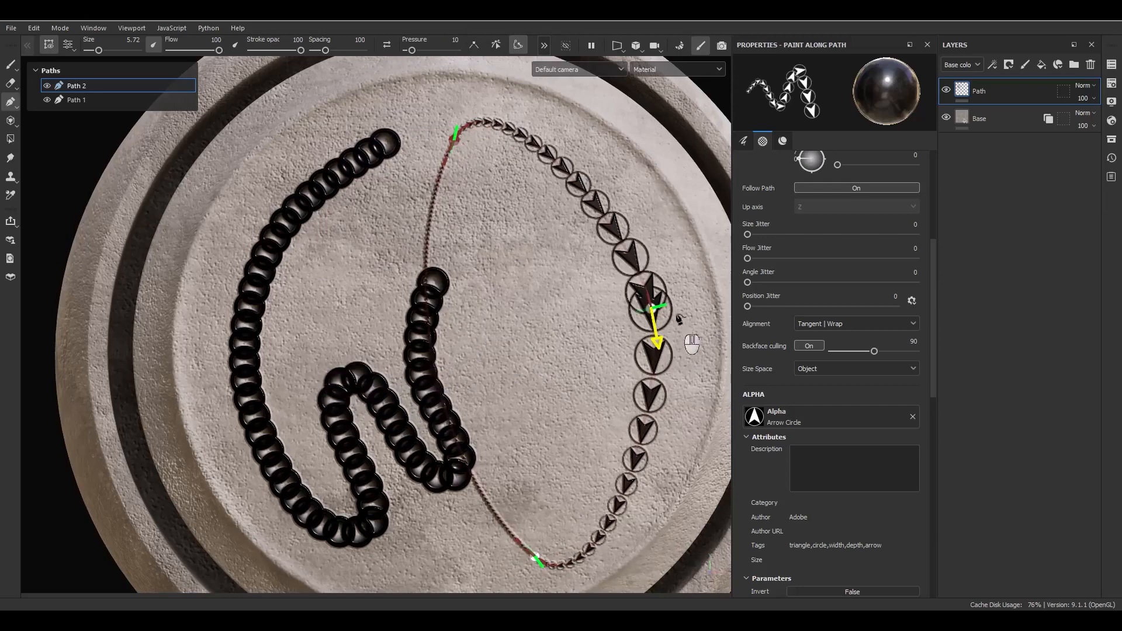
click(518, 51)
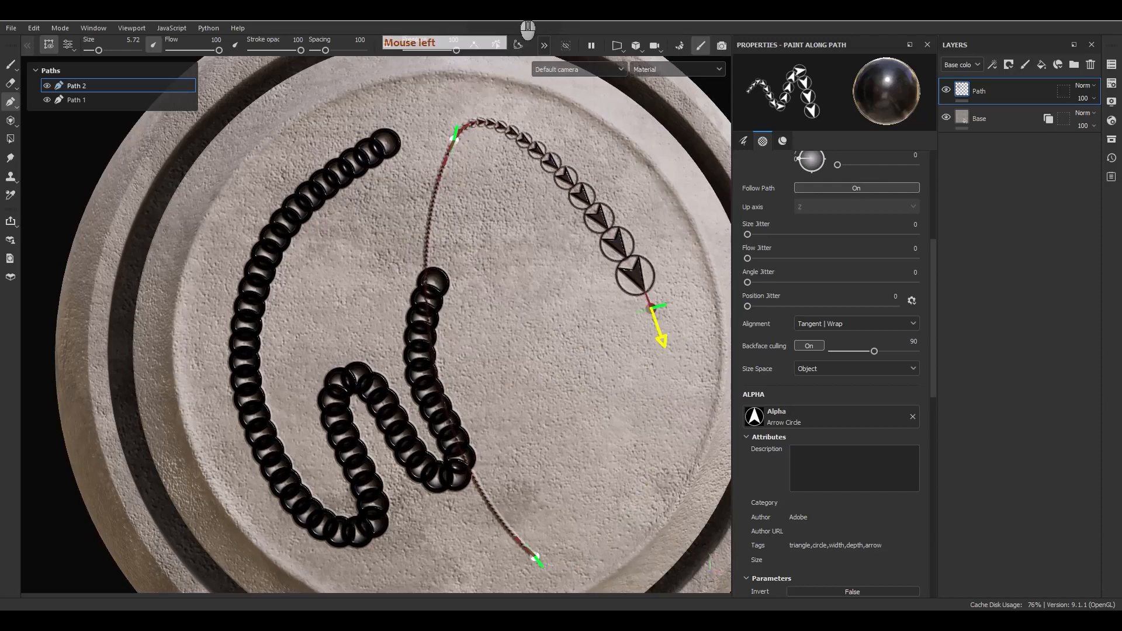
key(F9)
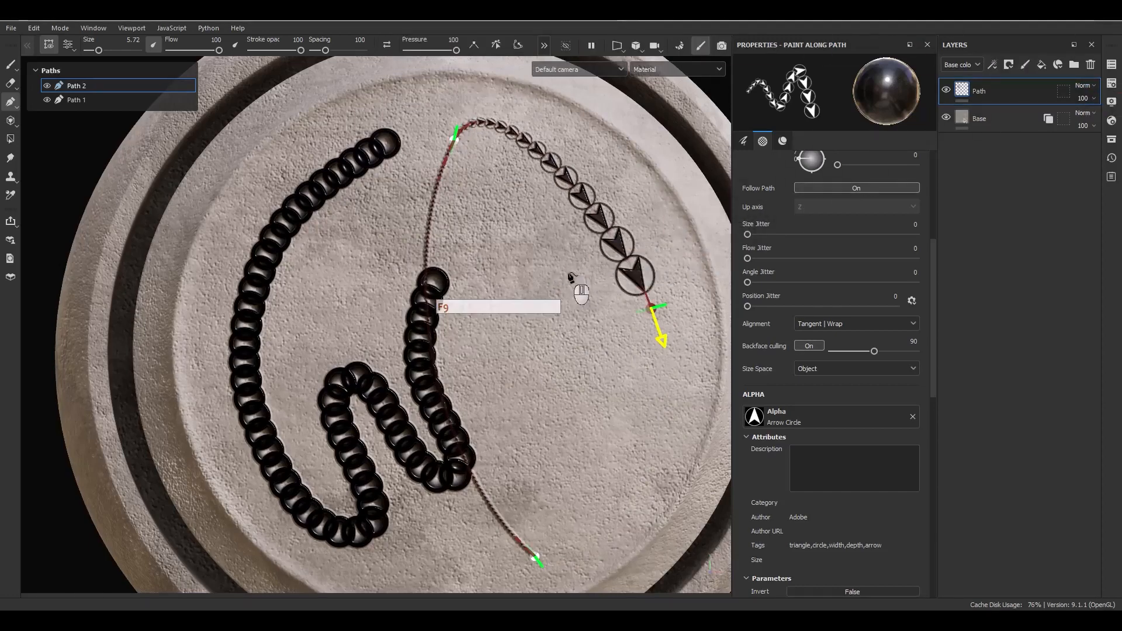
click(571, 277)
key(ctrl+z)
key(ctrl+z)
key(ctrl+z)
key(ctrl+z)
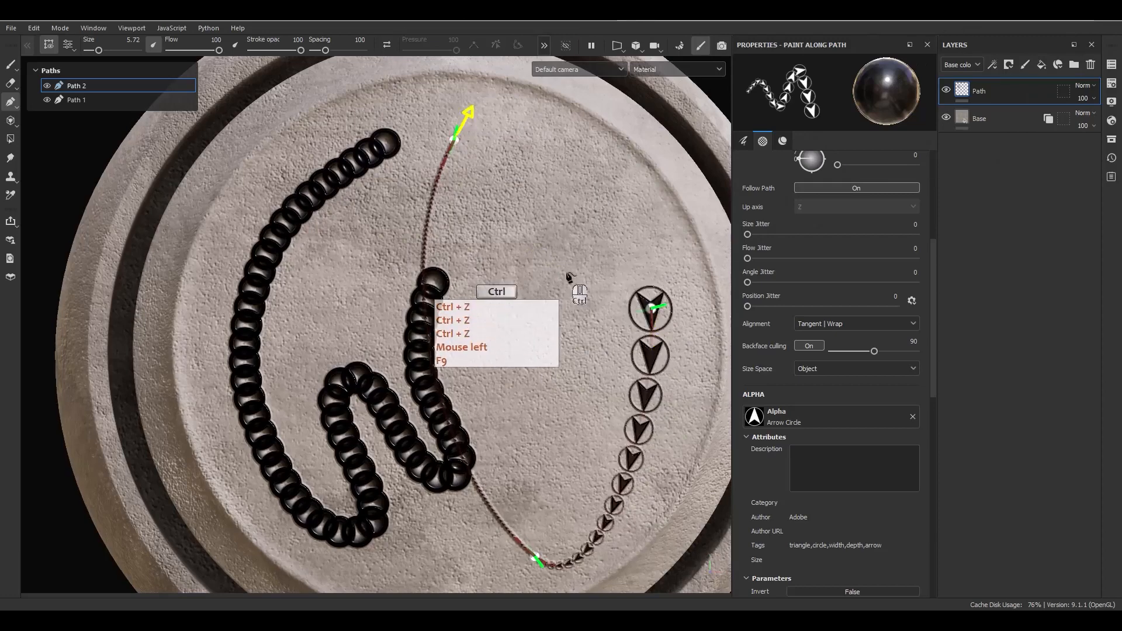
key(ctrl+z)
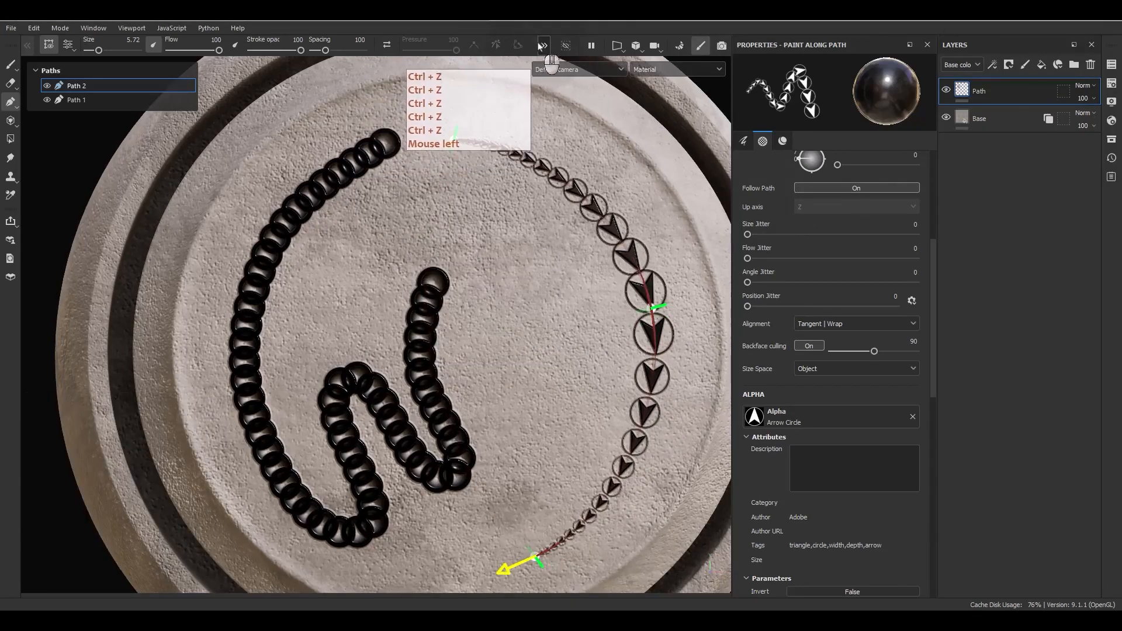
key(ctrl+z)
key(ctrl+z)
key(ctrl+z)
key(ctrl+z)
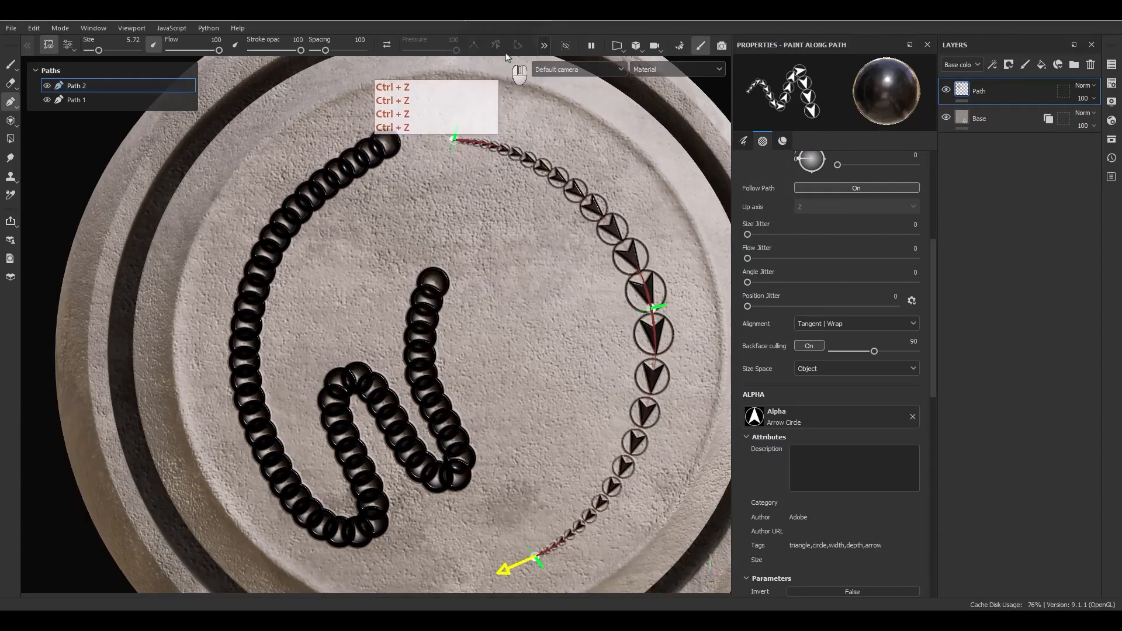
click(546, 46)
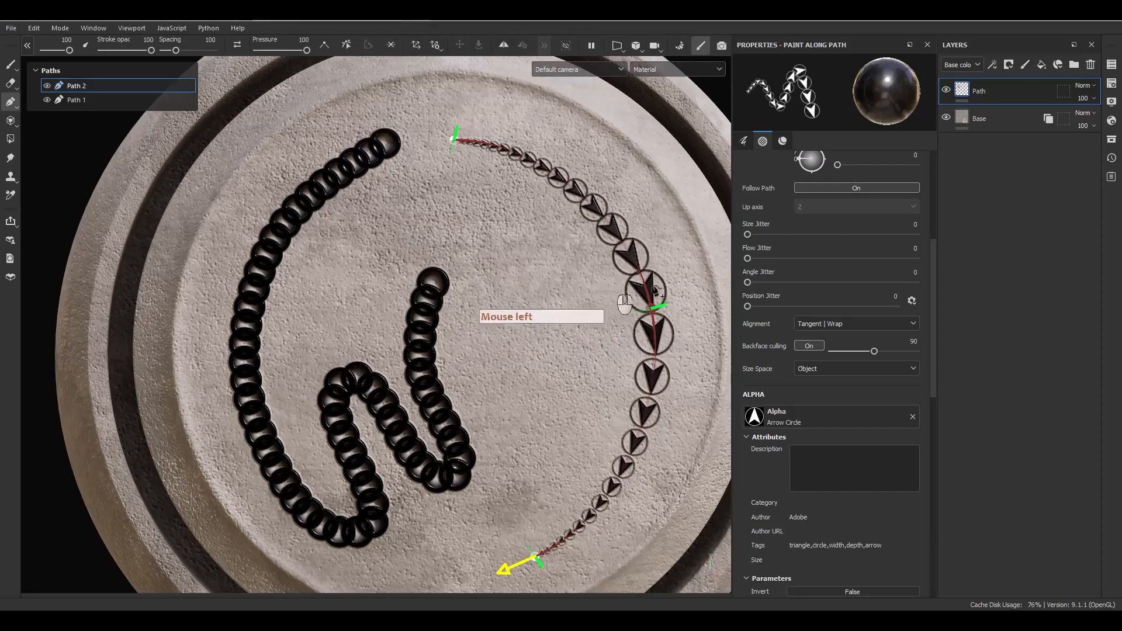
click(389, 45)
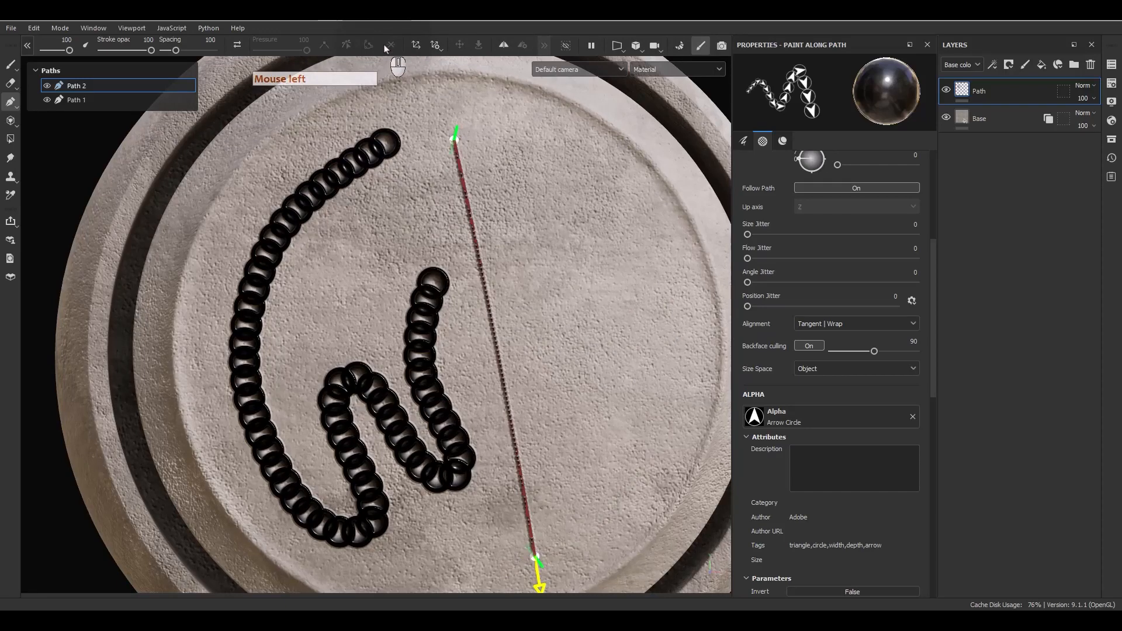
key(ctrl+z)
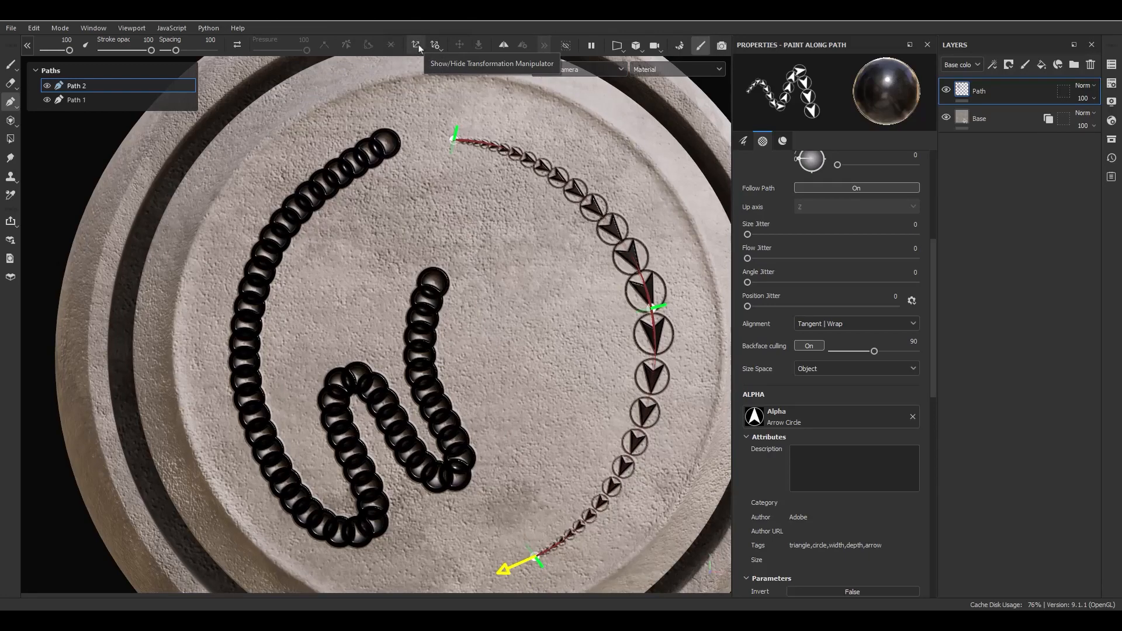
Drag Path 2's middle control point so the arrow arc bows out toward the coin's rim.
alt+drag(556, 350, 604, 306)
mouse_move(604, 306)
alt+middle_down()
mouse_move(600, 220)
mouse_move(576, 237)
alt+middle_up()
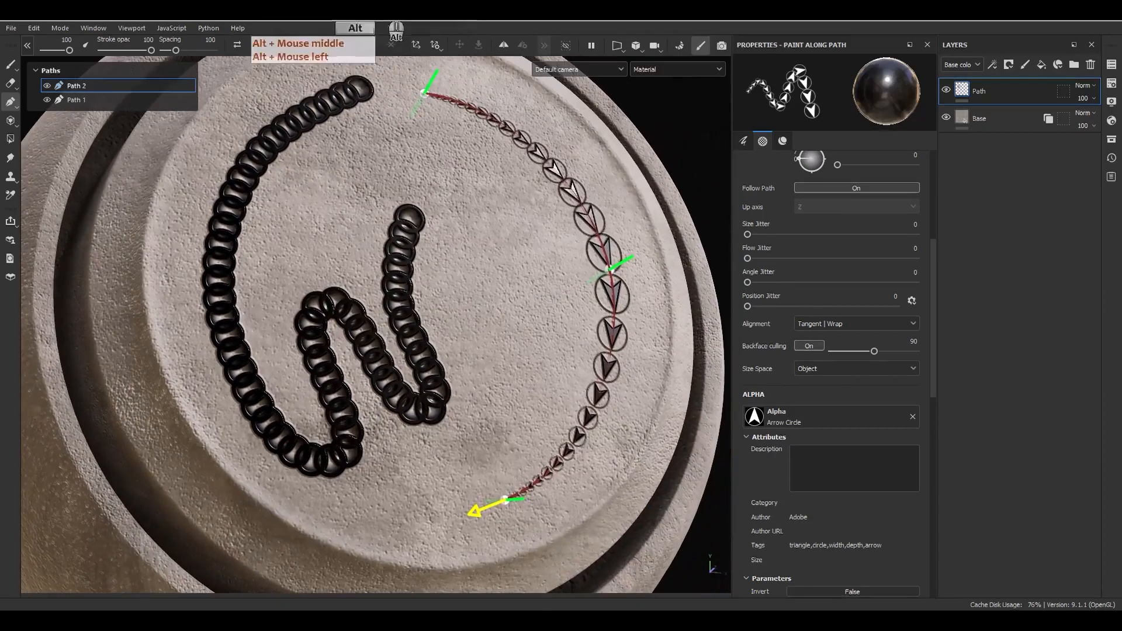
alt+drag(507, 211, 514, 213)
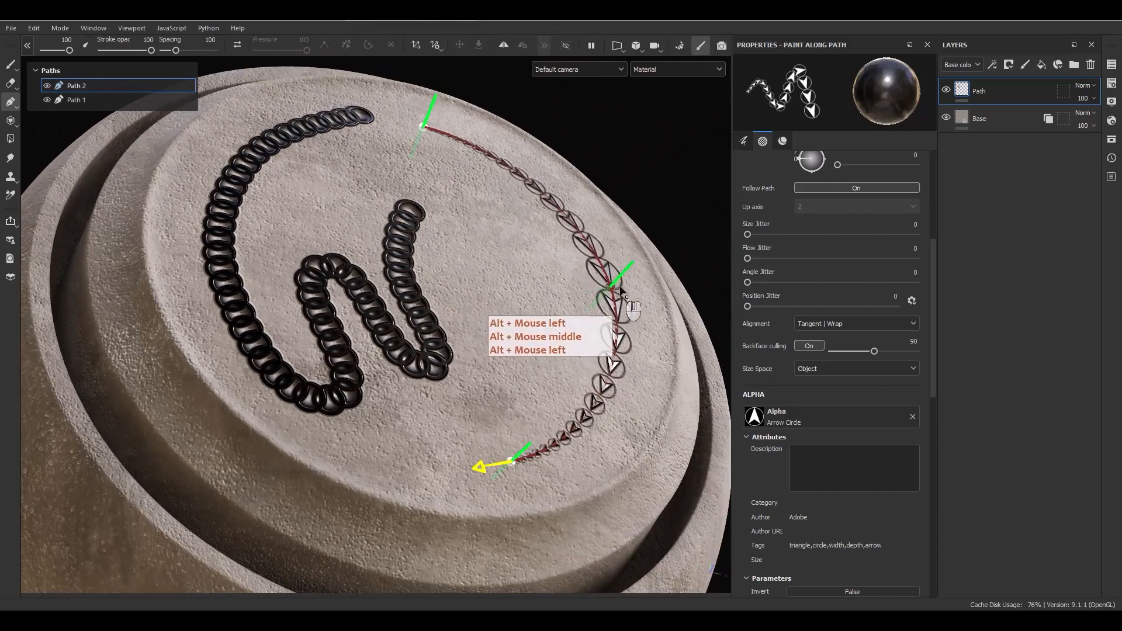
drag(625, 274, 538, 380)
alt+middle_drag(538, 380, 416, 401)
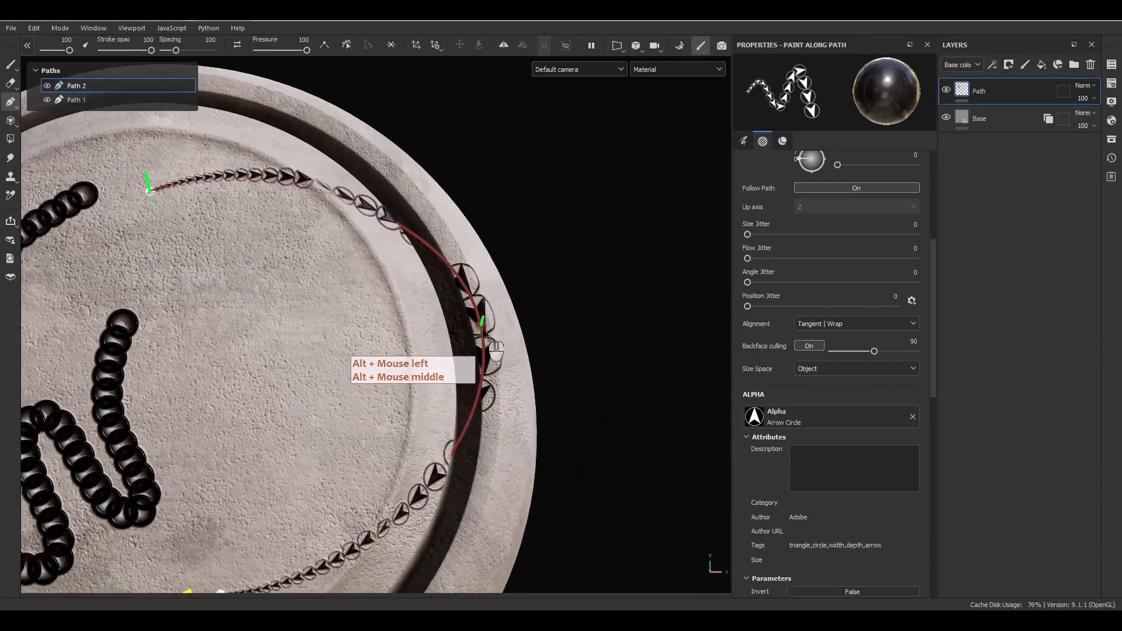
drag(482, 322, 549, 354)
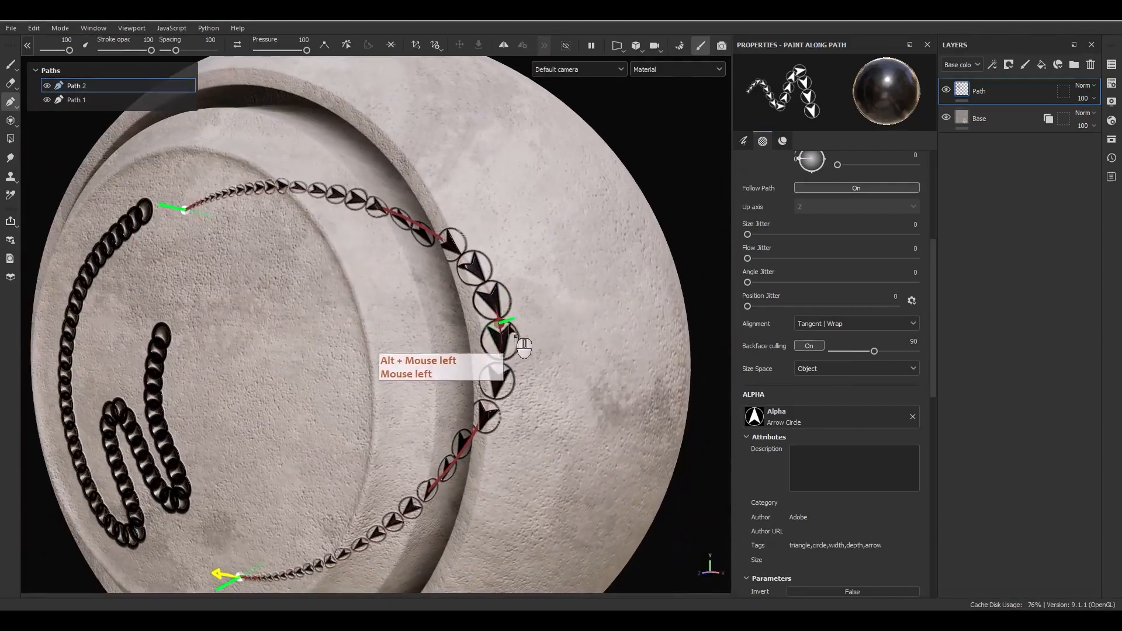
drag(503, 322, 387, 211)
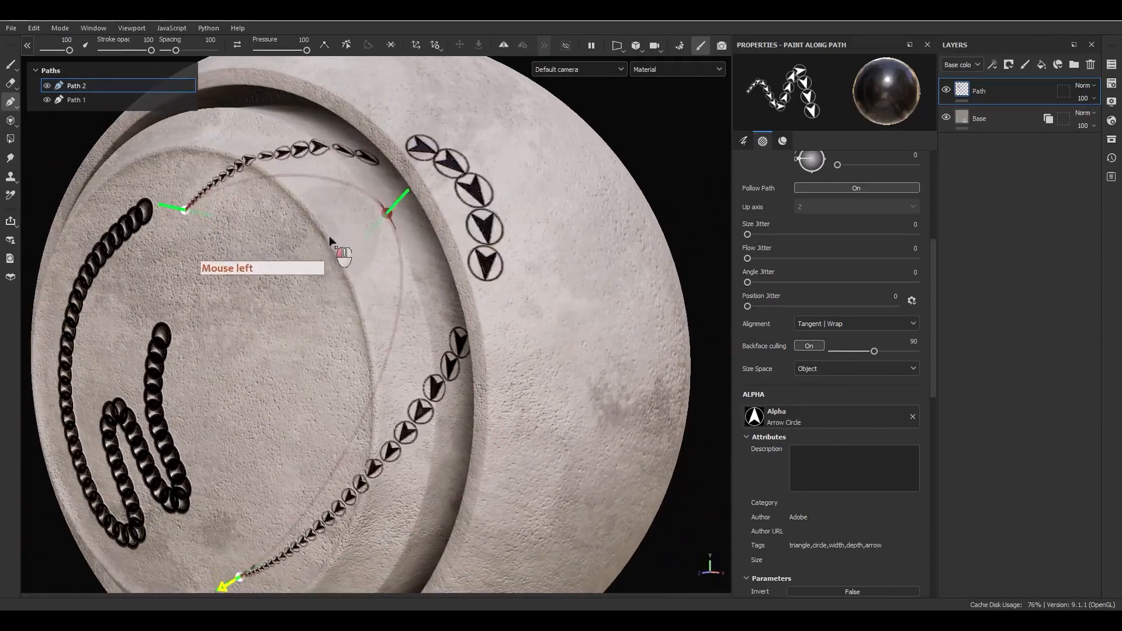
drag(330, 241, 438, 362)
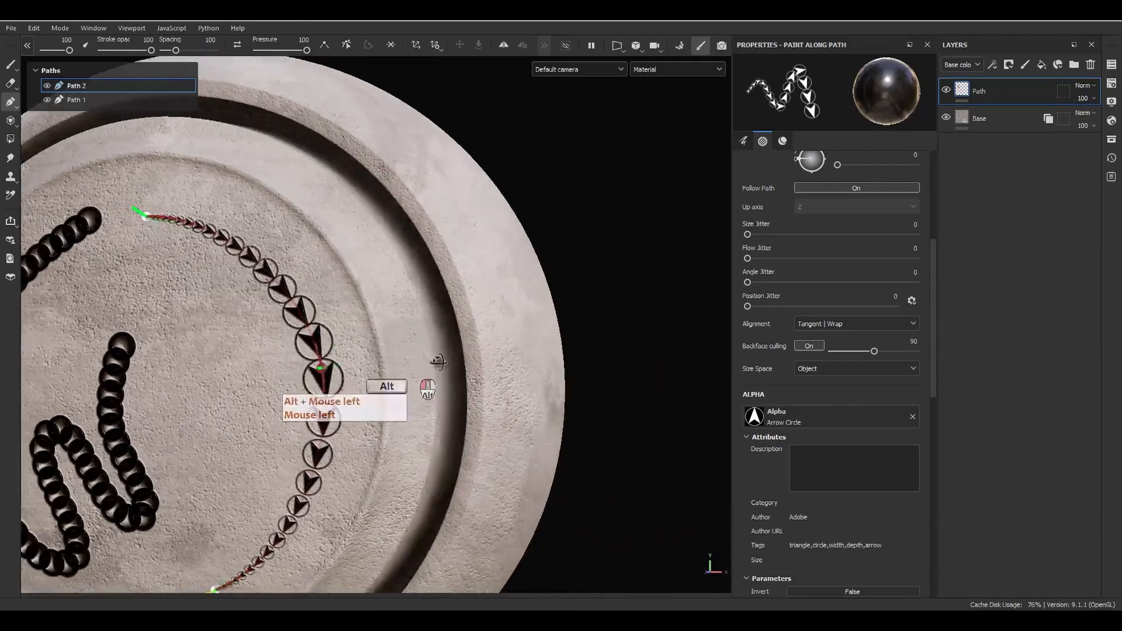
alt+middle_drag(439, 363, 579, 318)
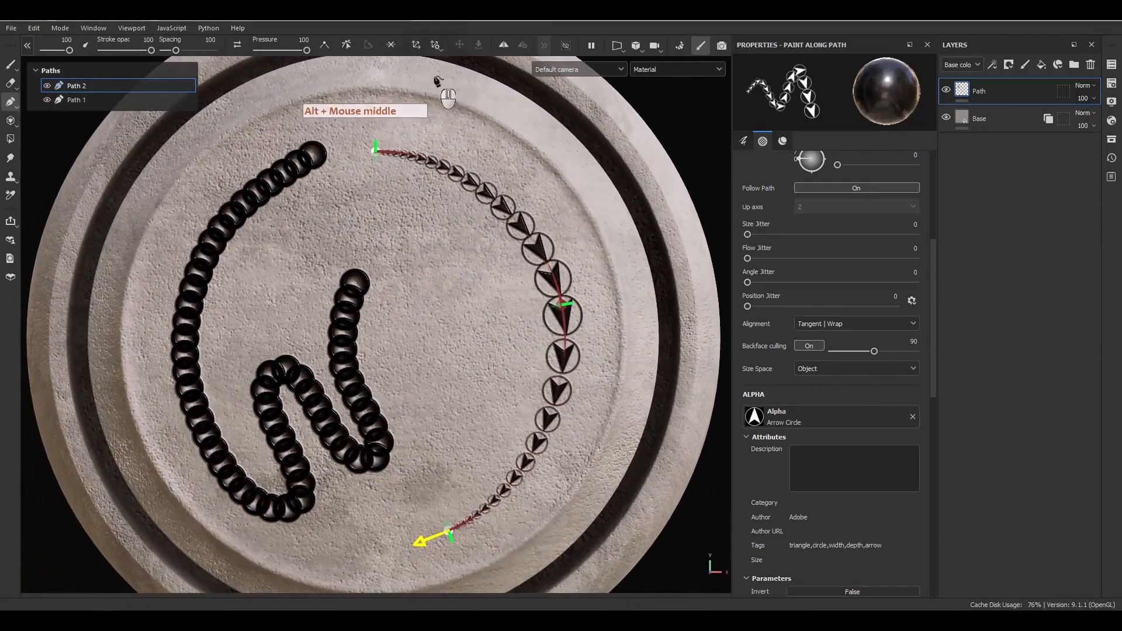
Turn on the transformation manipulator and orbit around to inspect the reshaped arc.
click(420, 45)
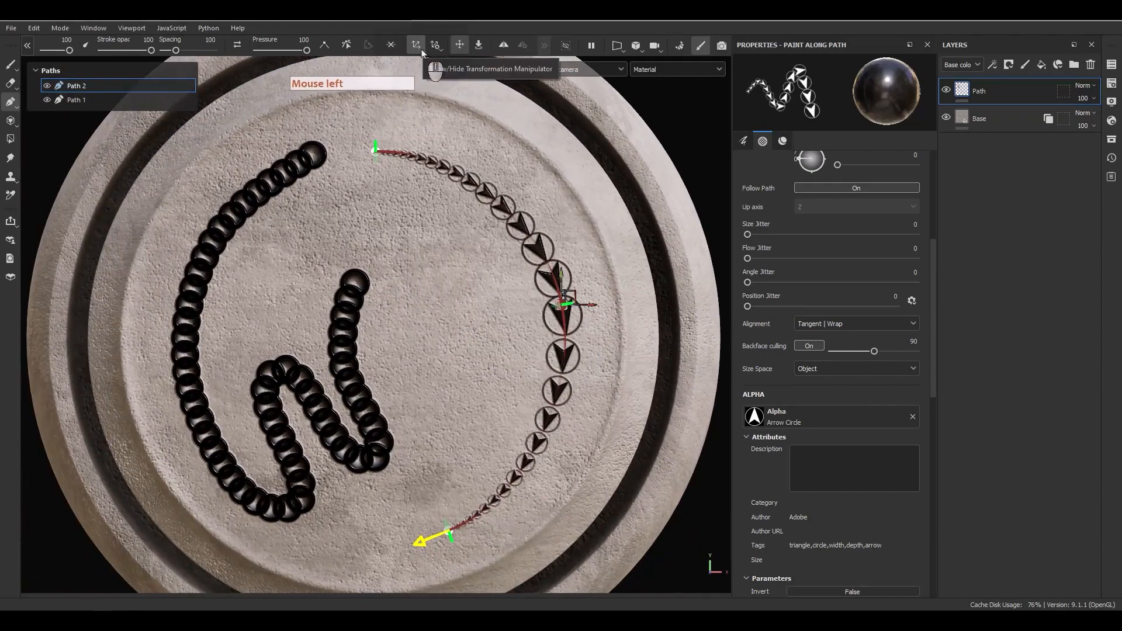
alt+drag(454, 233, 535, 299)
alt+right_drag(535, 298, 588, 368)
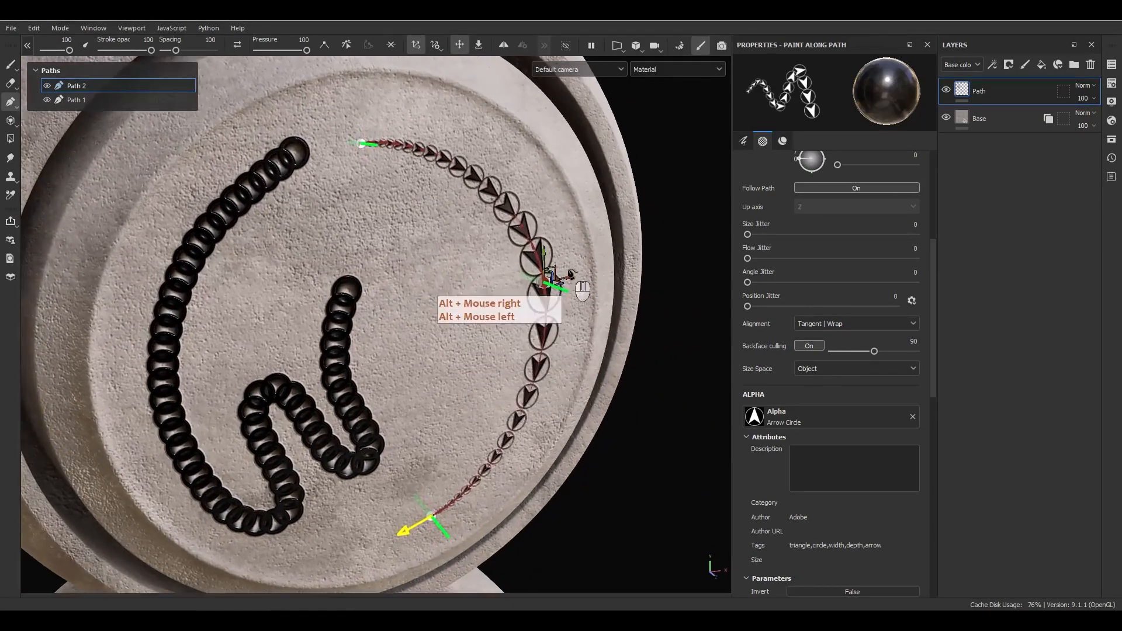
alt+right_drag(583, 291, 577, 392)
mouse_move(577, 392)
alt+mouse_down()
mouse_move(419, 393)
mouse_move(535, 299)
mouse_move(539, 264)
mouse_move(598, 326)
mouse_move(456, 330)
mouse_move(479, 274)
mouse_move(501, 334)
mouse_move(558, 386)
mouse_move(715, 383)
alt+mouse_up()
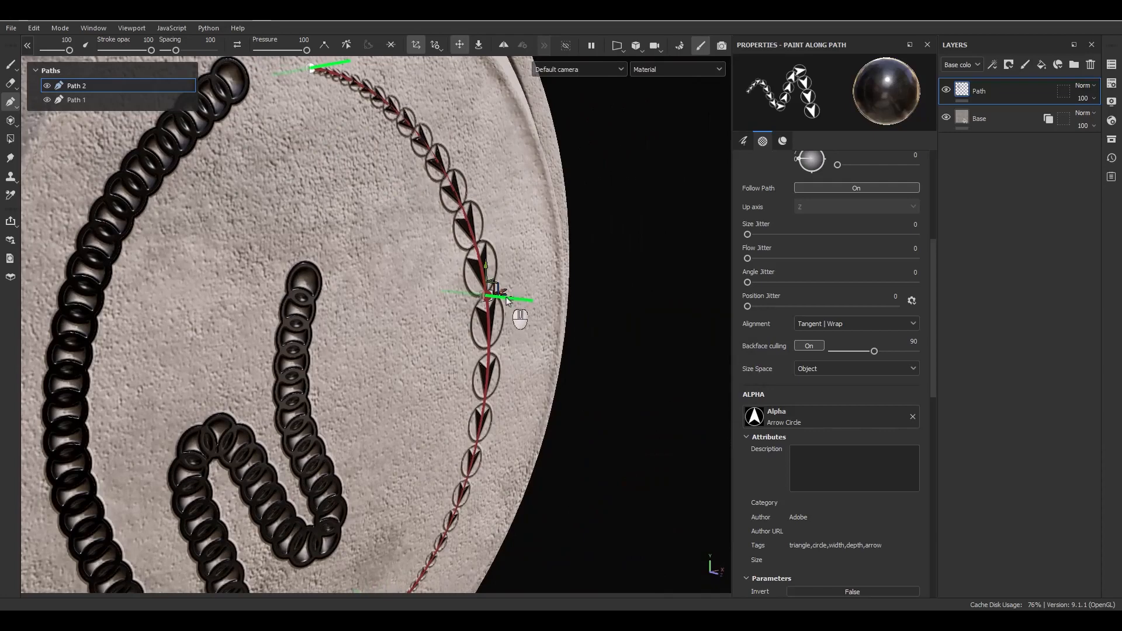
mouse_move(510, 304)
alt+mouse_down()
mouse_move(501, 380)
mouse_move(501, 321)
mouse_move(608, 377)
mouse_move(638, 379)
mouse_move(495, 330)
mouse_move(626, 361)
mouse_move(572, 333)
mouse_move(585, 348)
alt+mouse_up()
alt+drag(664, 388, 370, 241)
scroll(783, 357, up, 6)
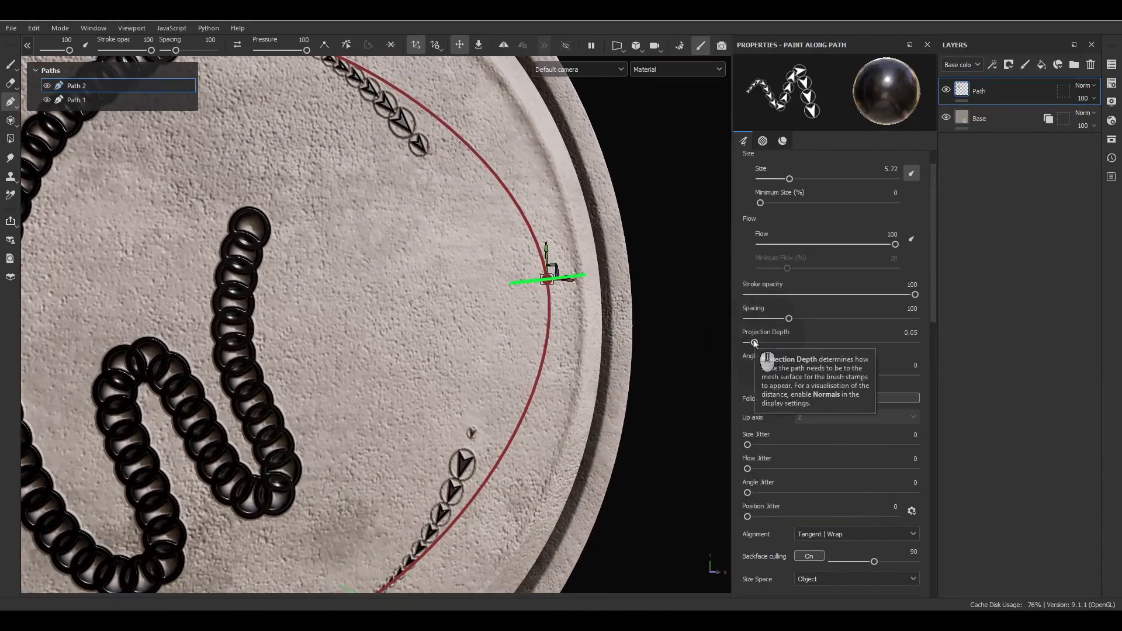
Raise the arrow path's Projection Depth to 0.08 so more arrow stamps appear.
mouse_move(755, 344)
mouse_down()
mouse_move(766, 343)
mouse_move(755, 344)
mouse_move(760, 353)
mouse_up()
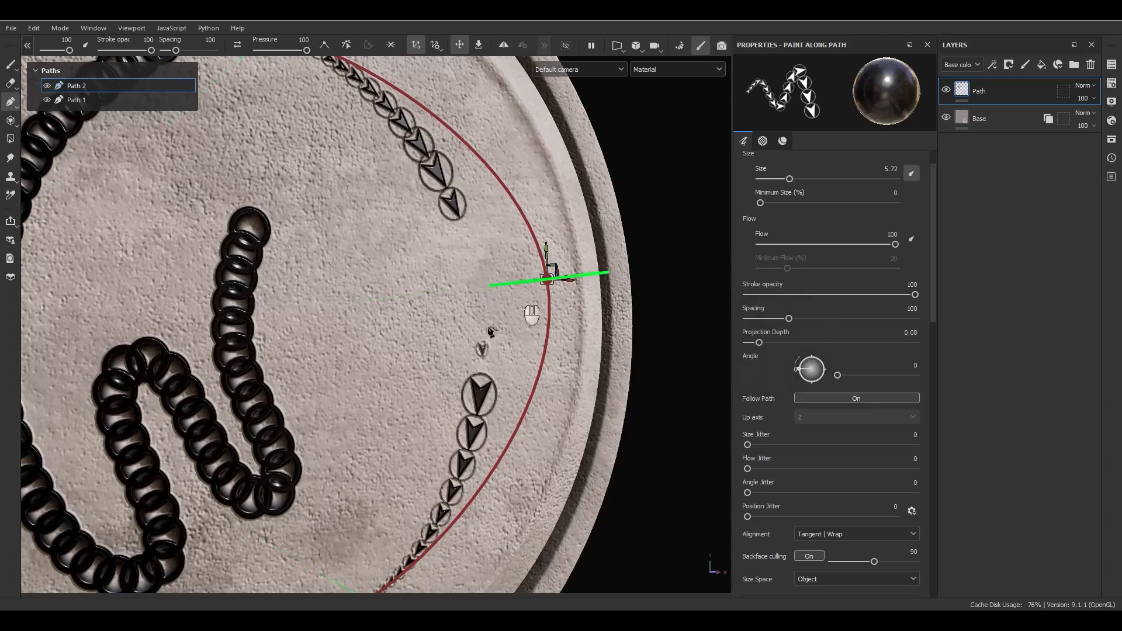
alt+drag(492, 351, 672, 357)
drag(759, 343, 758, 343)
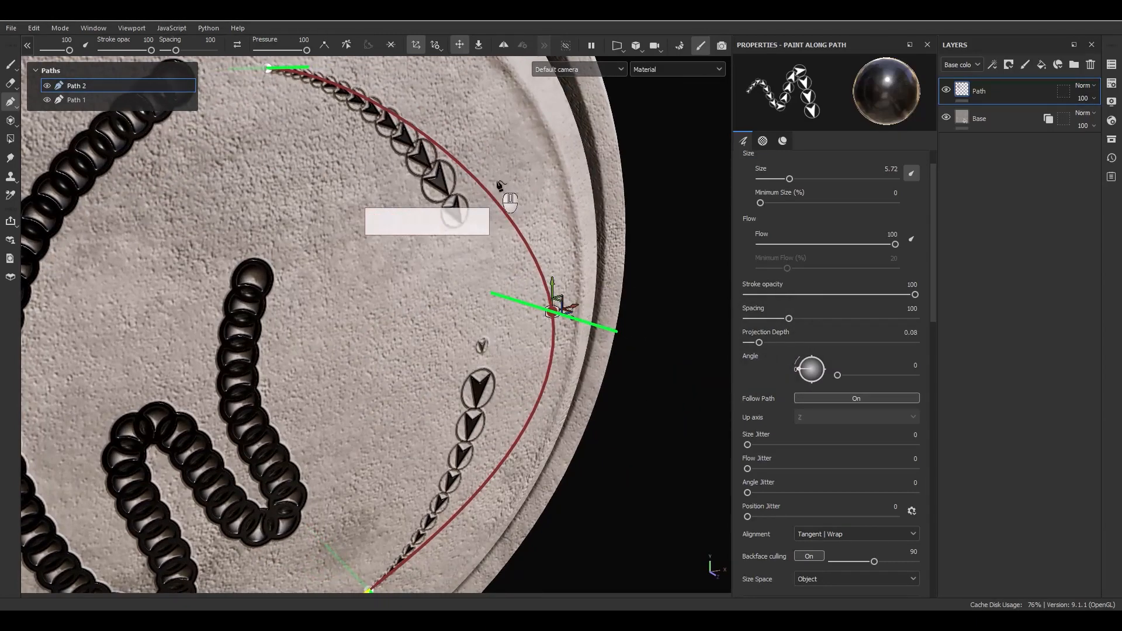
alt+drag(456, 188, 361, 144)
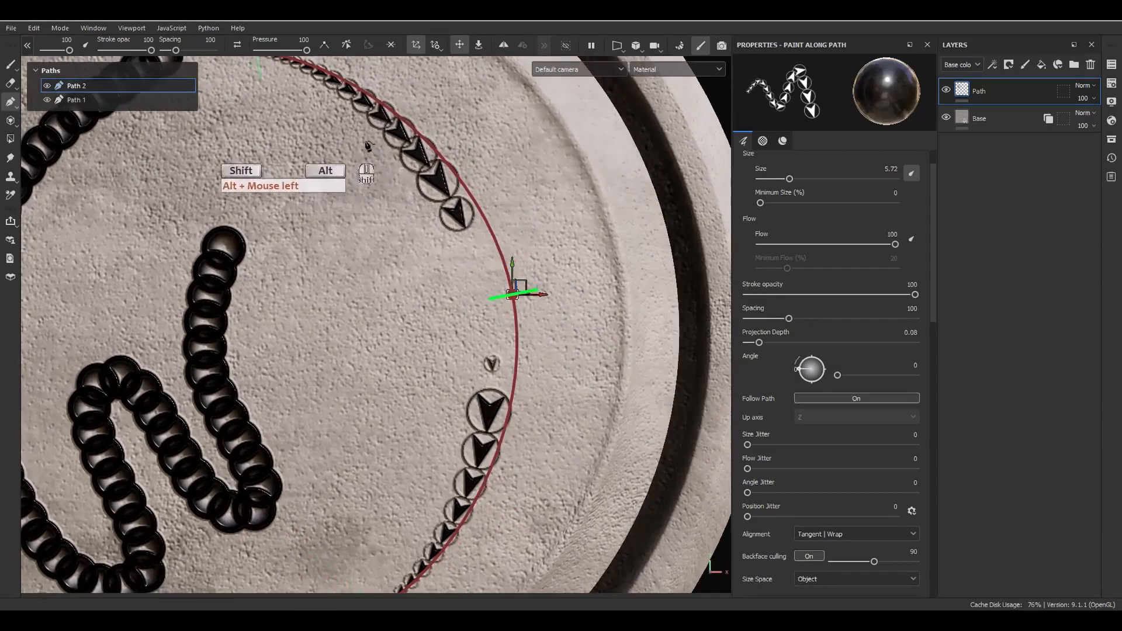
Set the manipulator to move along the surface and drag the Path 2 point to reshape the arc.
click(478, 45)
click(513, 294)
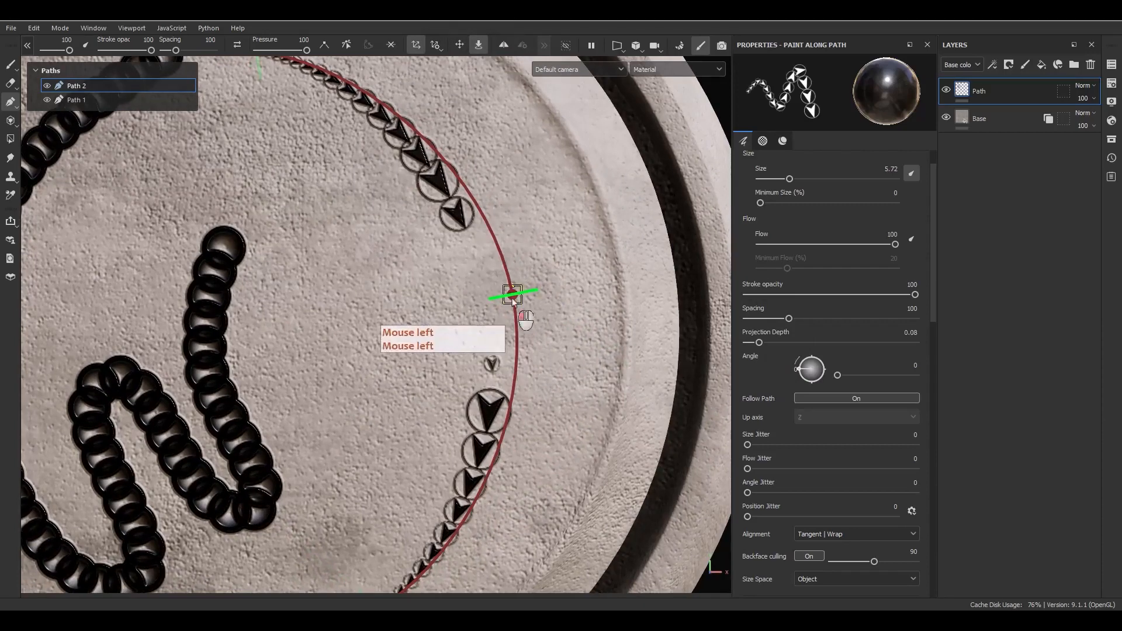
drag(537, 318, 524, 265)
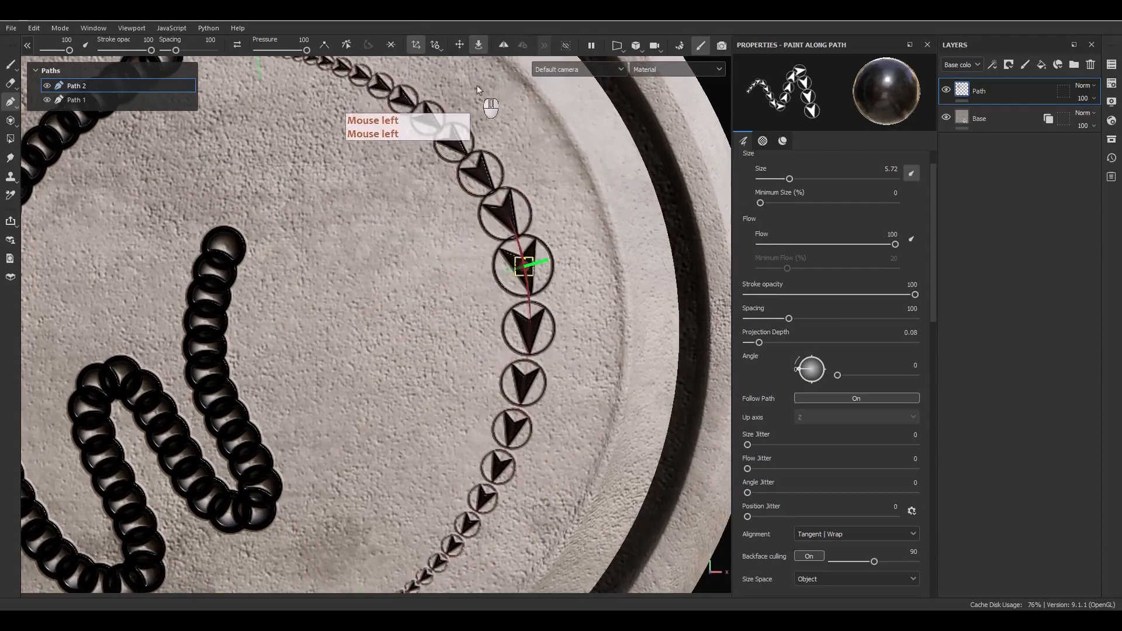
click(416, 45)
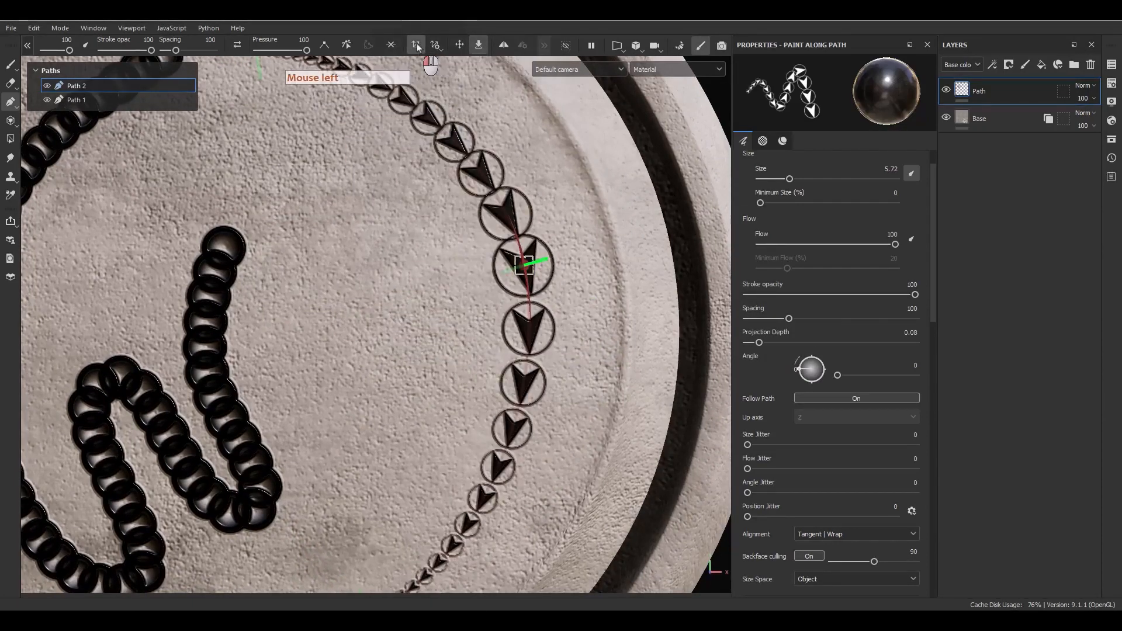
click(417, 45)
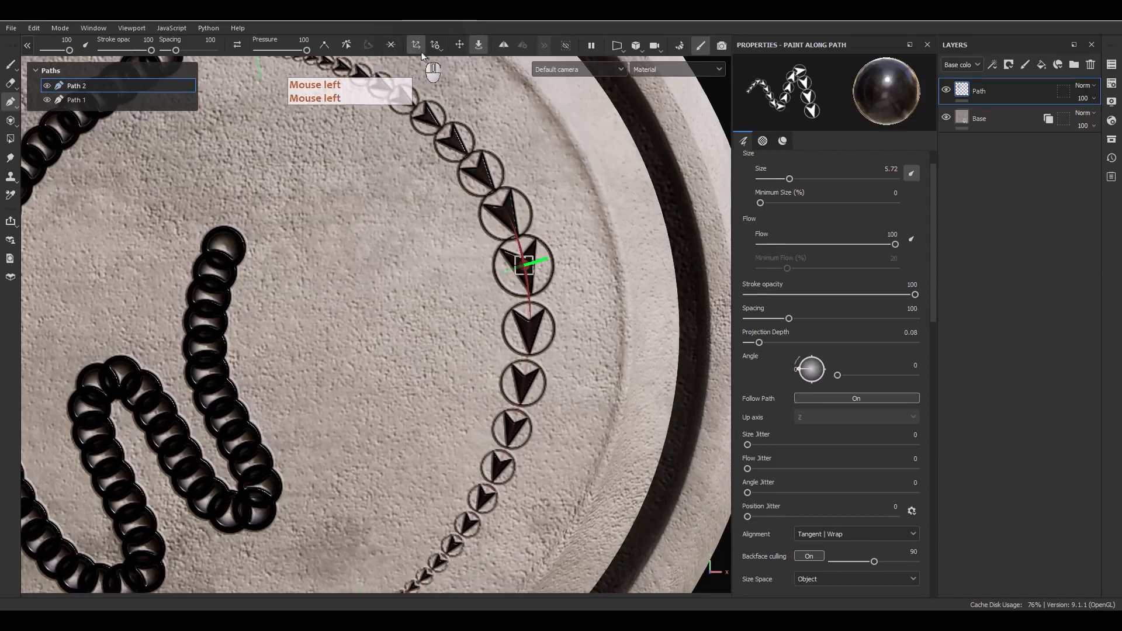
click(458, 47)
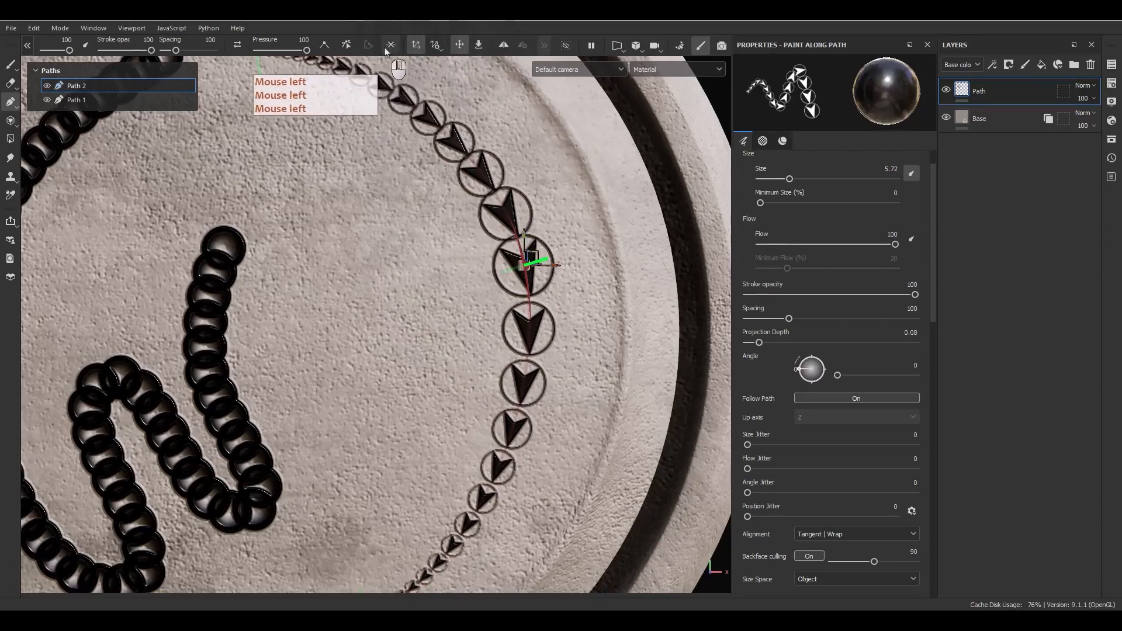
click(433, 47)
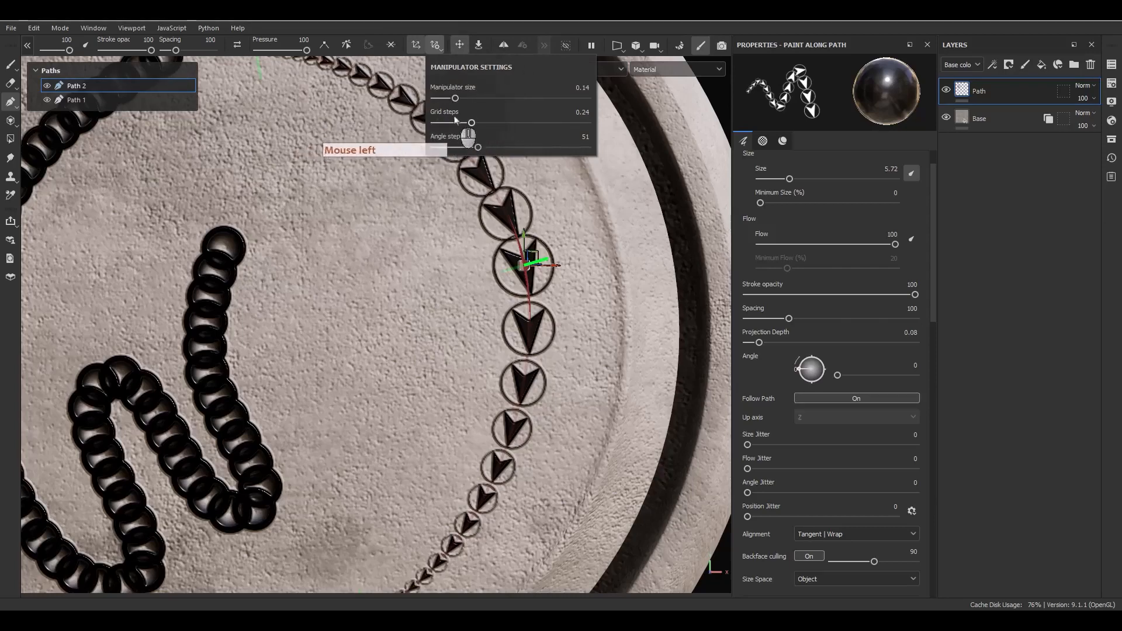
click(517, 270)
key(ctrl+z)
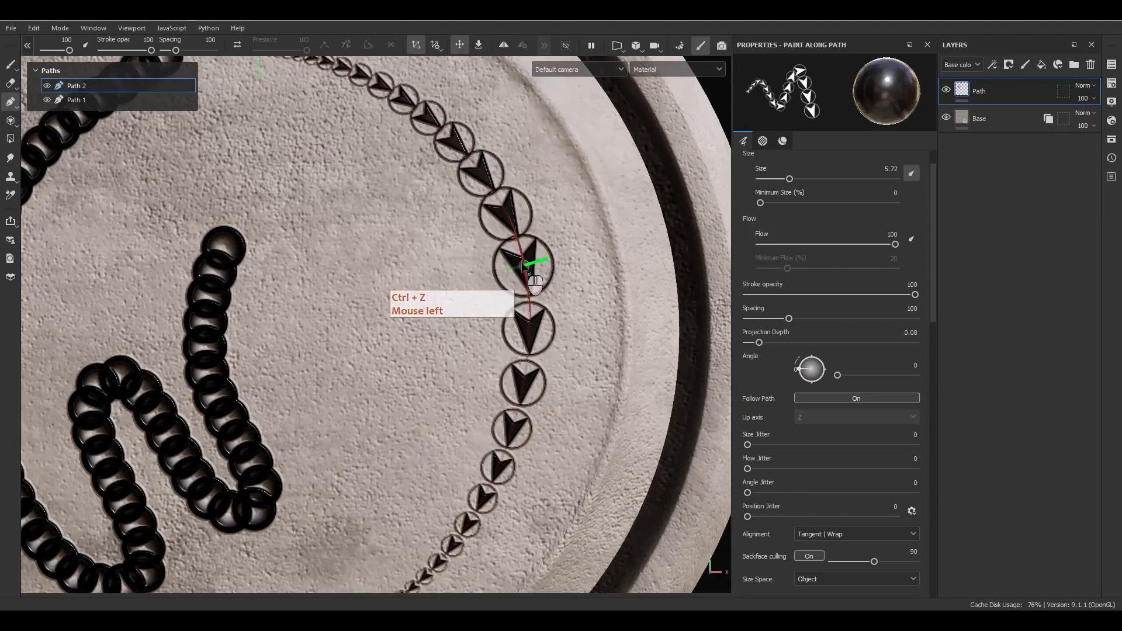
mouse_move(530, 276)
mouse_down()
mouse_move(520, 274)
mouse_move(555, 269)
mouse_move(434, 250)
mouse_move(549, 272)
mouse_move(529, 187)
mouse_move(444, 279)
mouse_move(568, 314)
mouse_move(499, 273)
mouse_move(470, 275)
mouse_move(541, 279)
mouse_up()
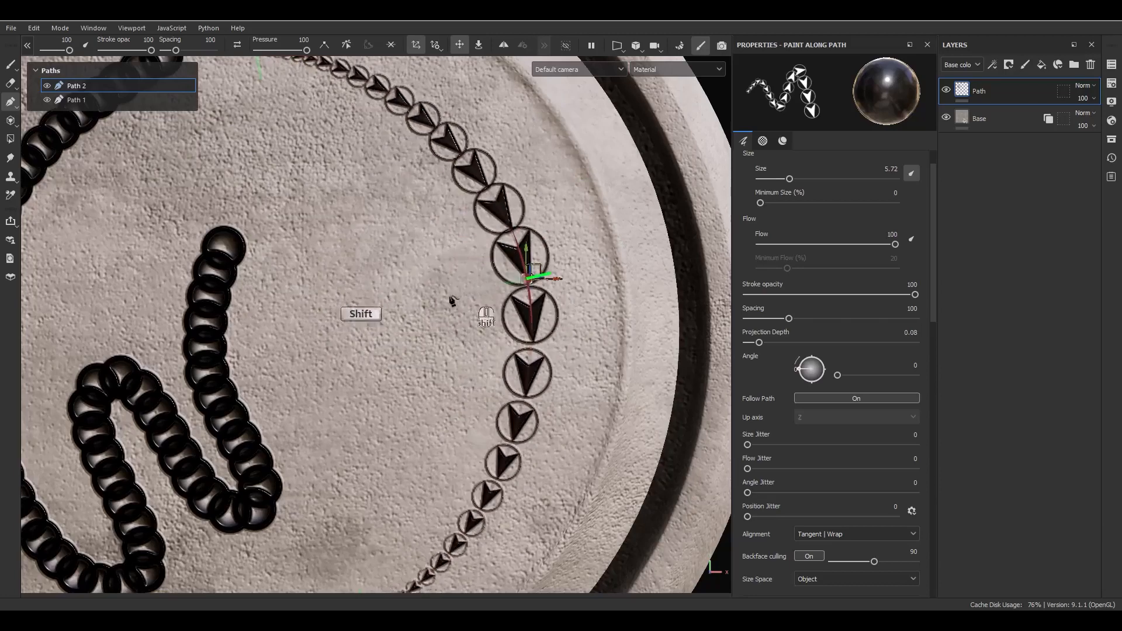
click(419, 45)
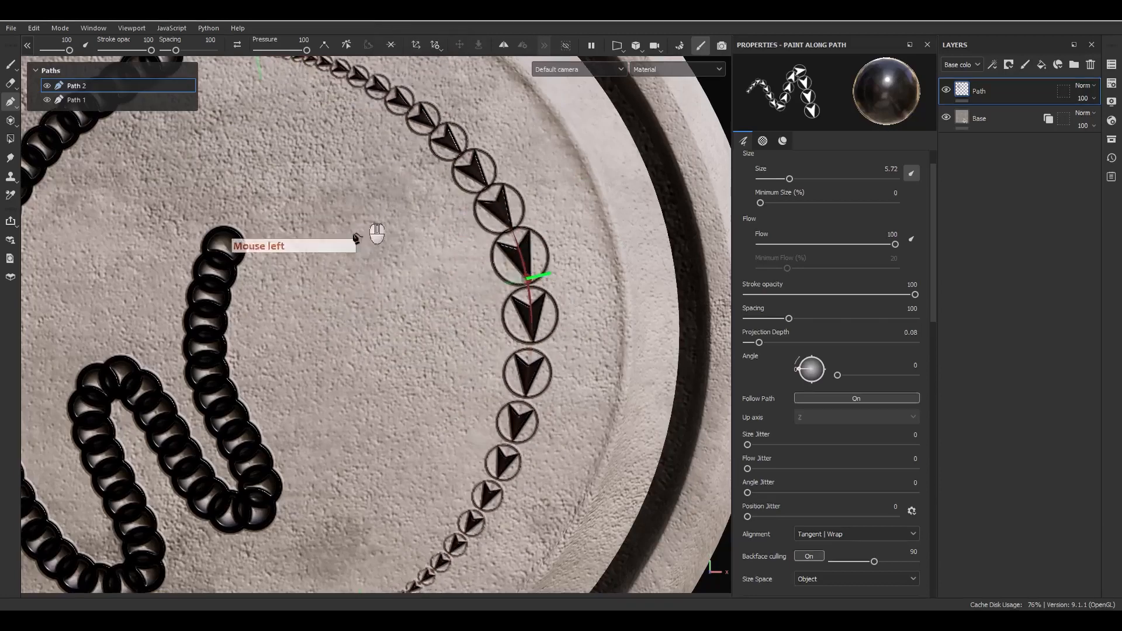
Remove Path 2, the arrow arc, from the Paths list.
scroll(377, 313, down, 5)
alt+middle_drag(378, 313, 487, 278)
alt+drag(488, 278, 445, 203)
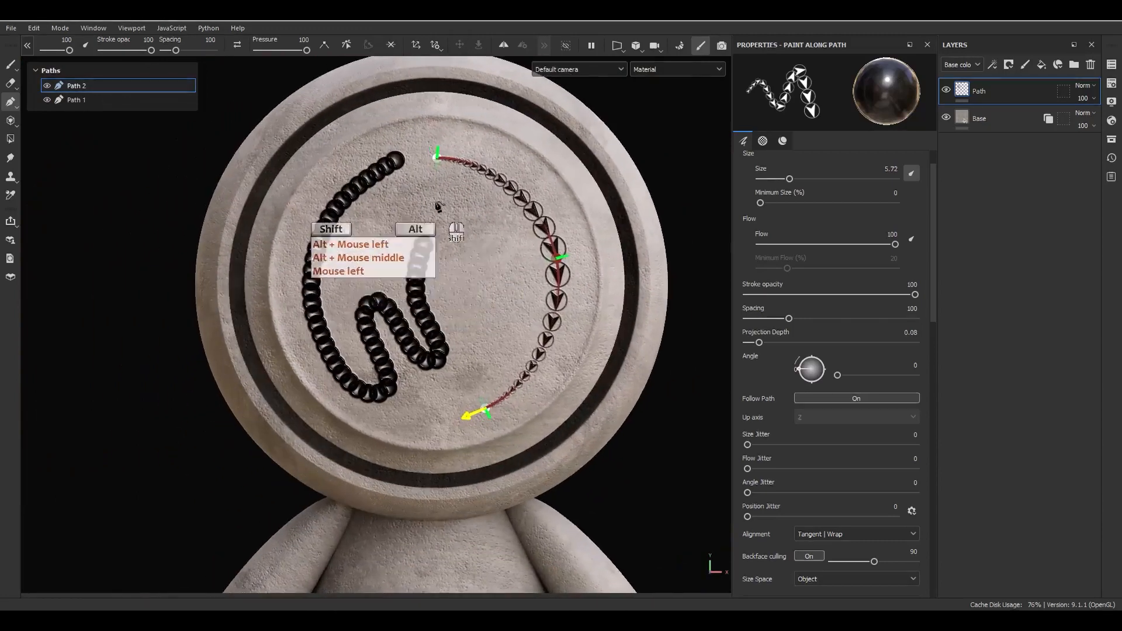
alt+right_drag(444, 203, 482, 336)
alt+middle_drag(482, 336, 489, 338)
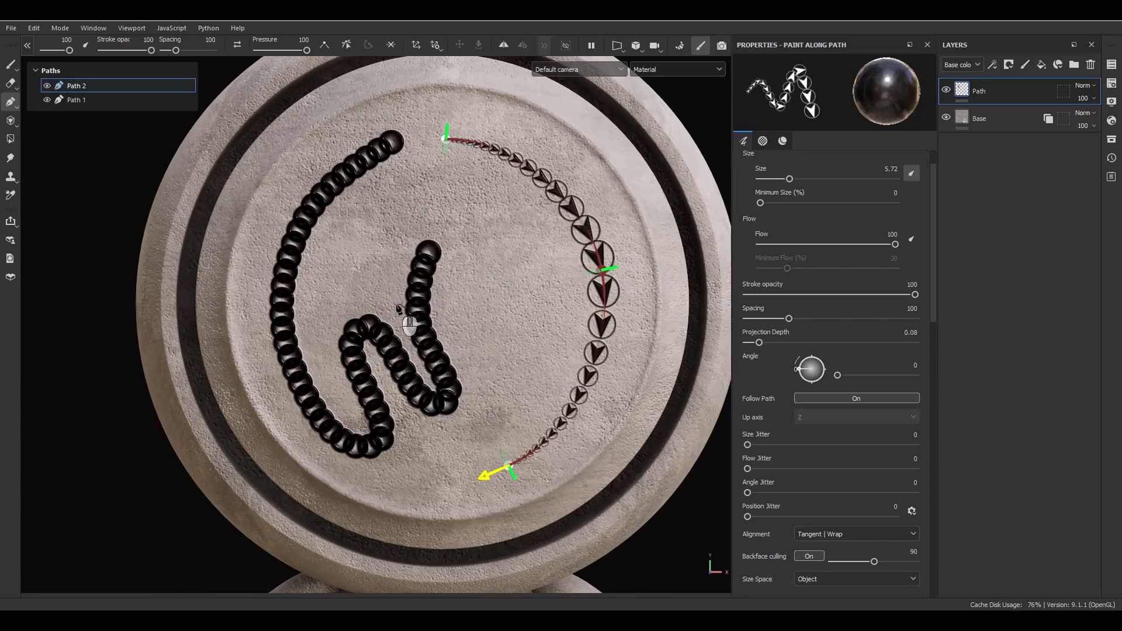
right_click(80, 92)
click(102, 188)
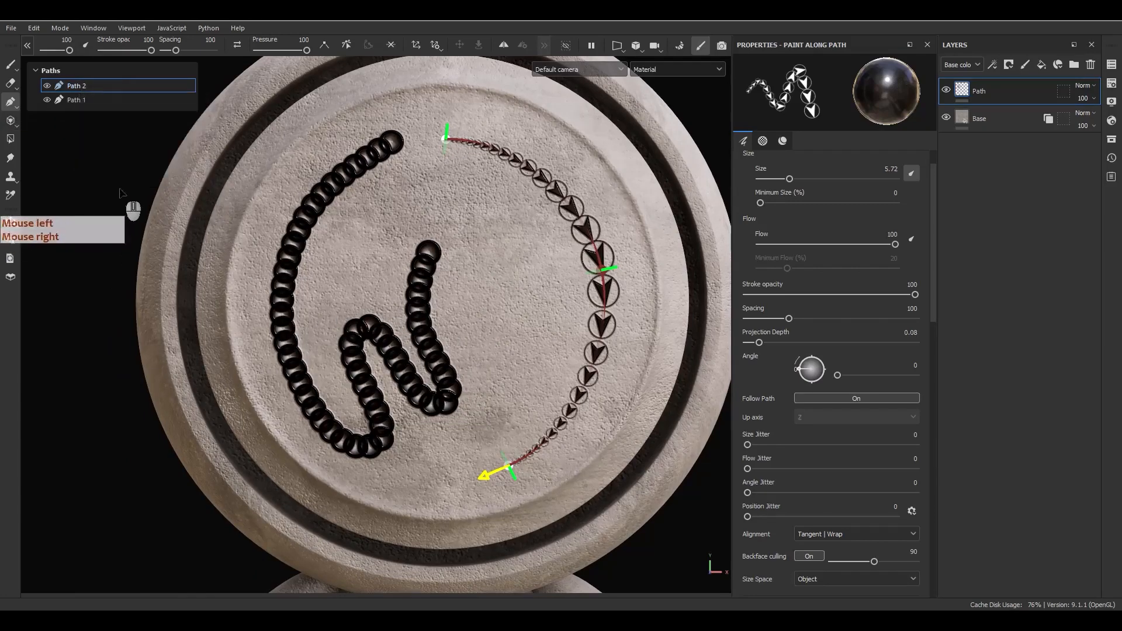
right_click(82, 89)
click(100, 175)
Remove the remaining chain-link path and turn on symmetry painting.
right_click(73, 85)
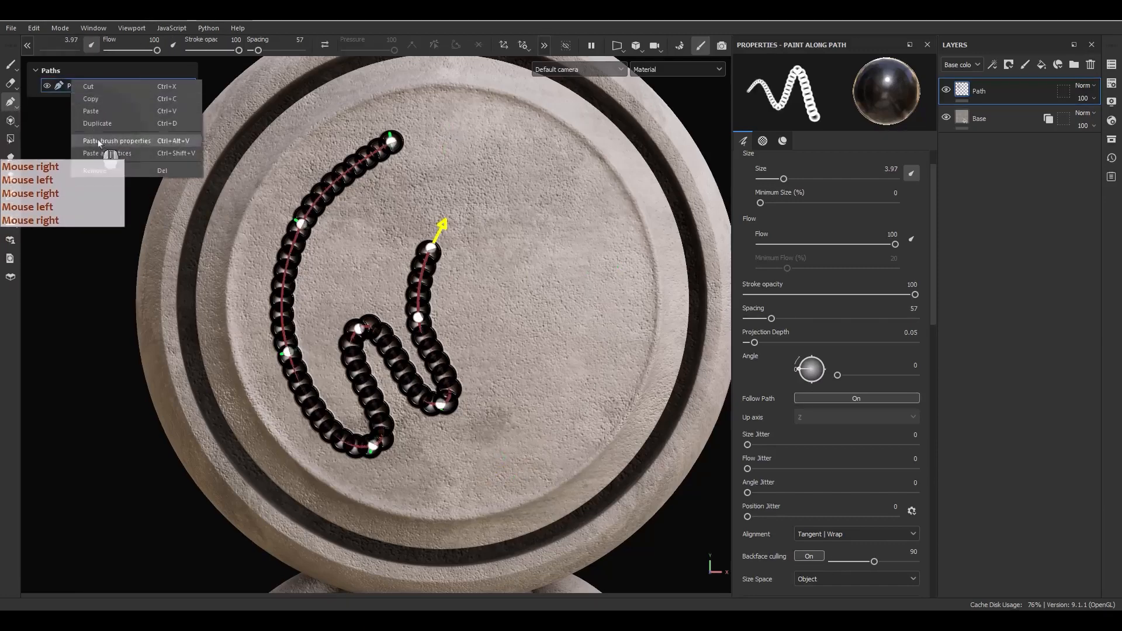
click(110, 173)
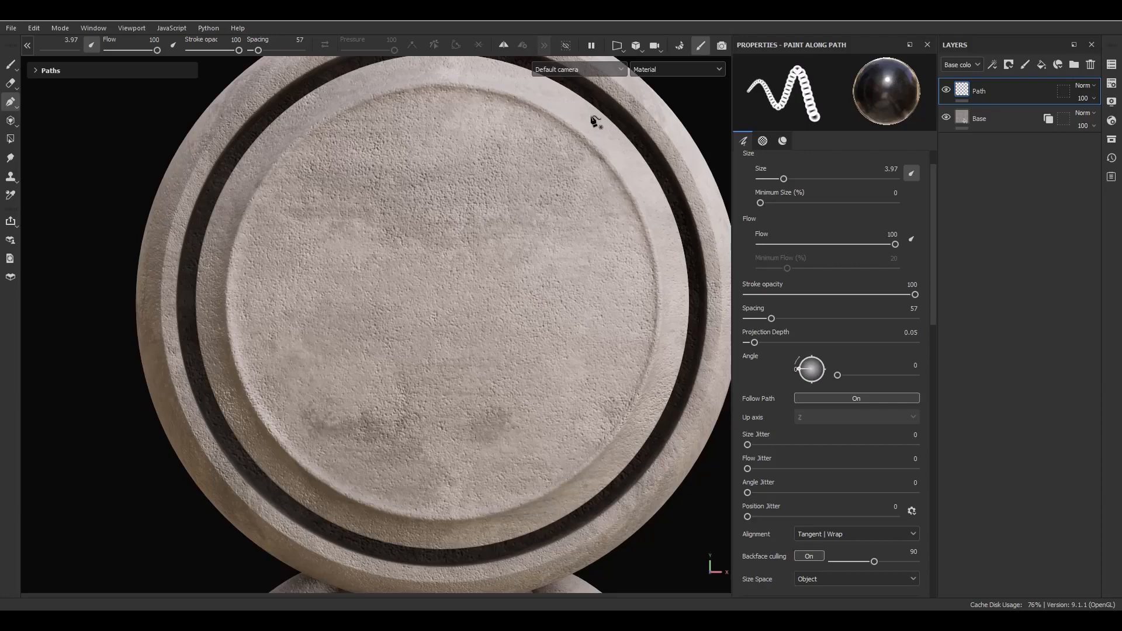
click(505, 52)
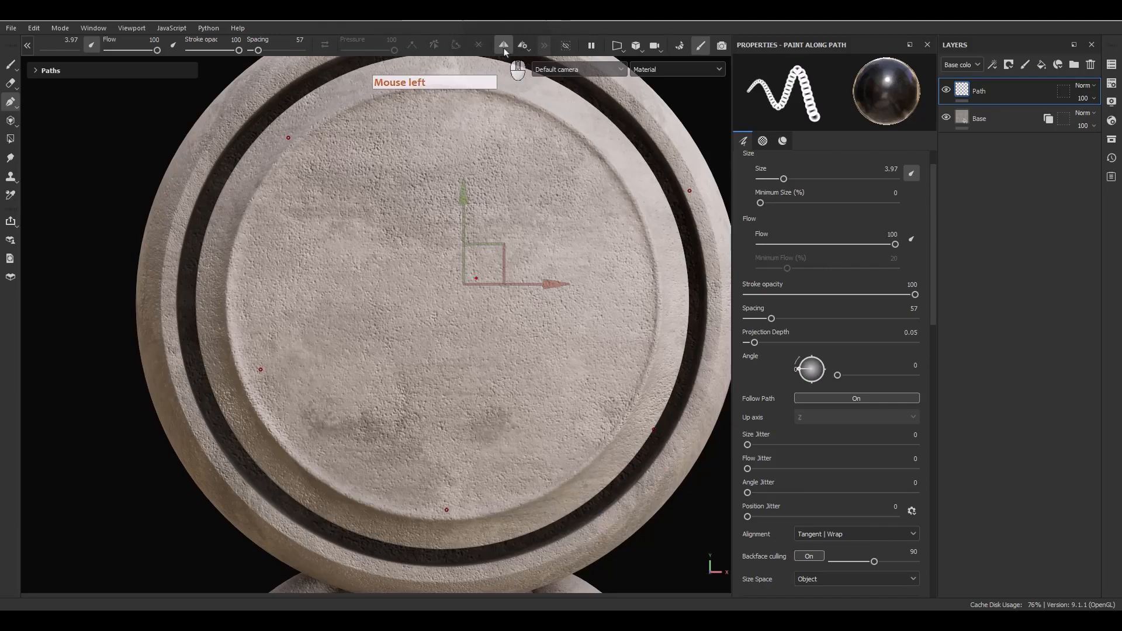
Set the symmetry centre to X 0 and Y 0.5.
click(523, 46)
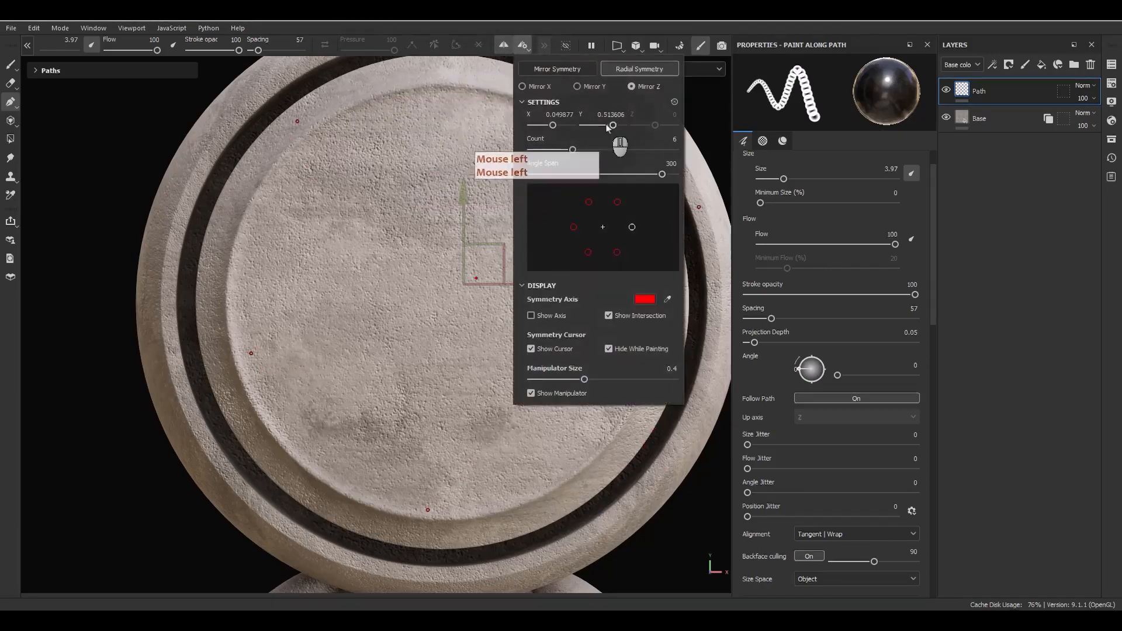
click(560, 117)
key(ctrl+a)
text(0)
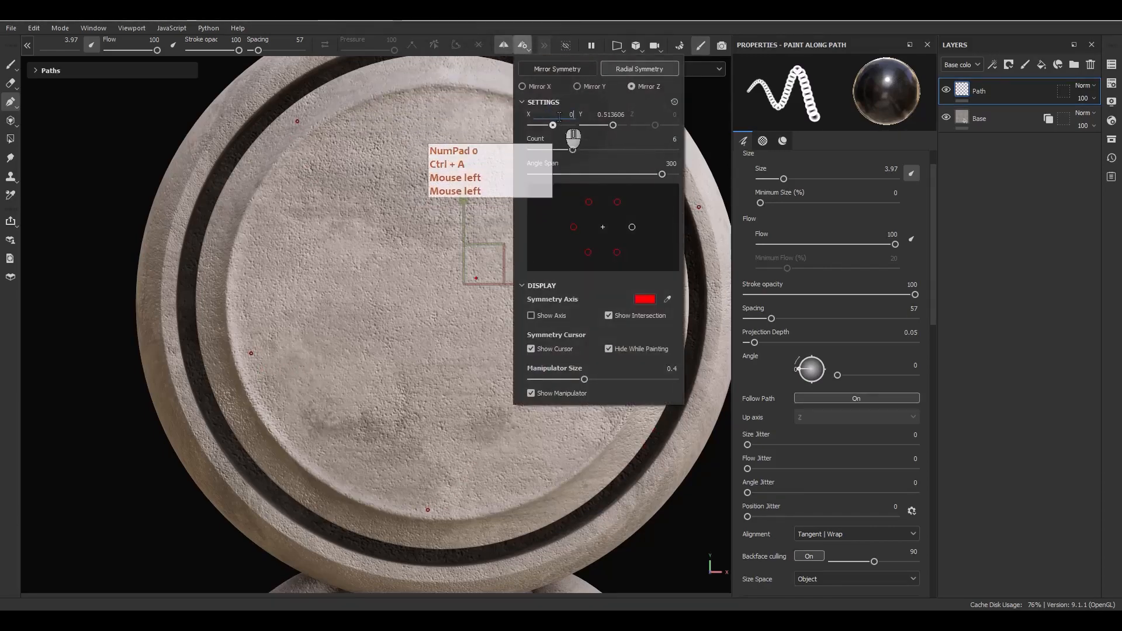
key(Tab)
key(Tab)
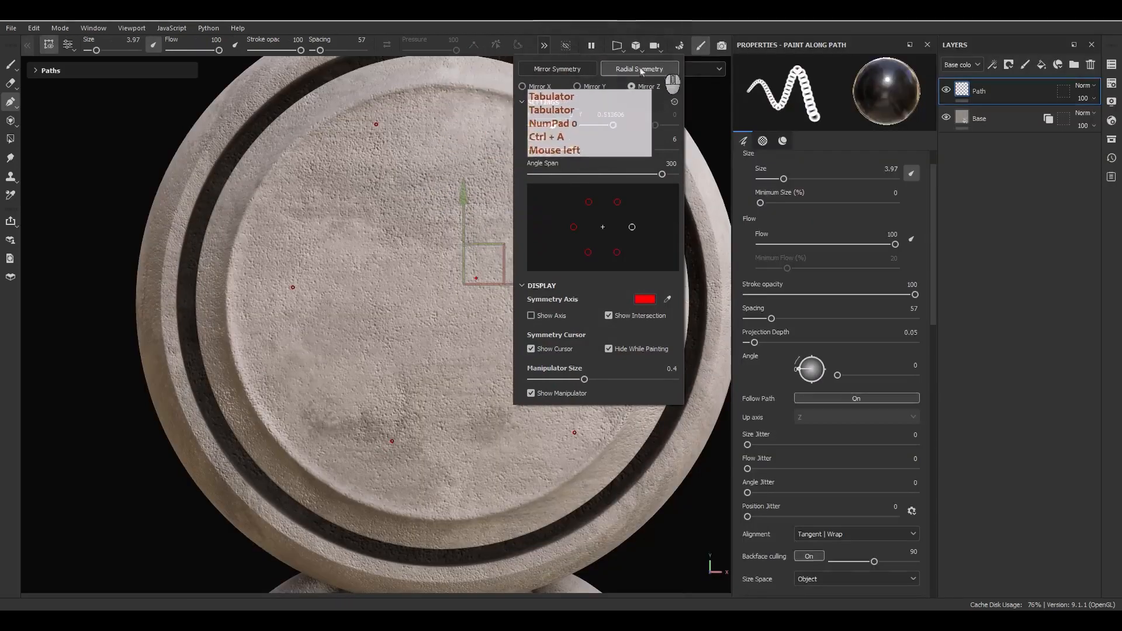
click(609, 115)
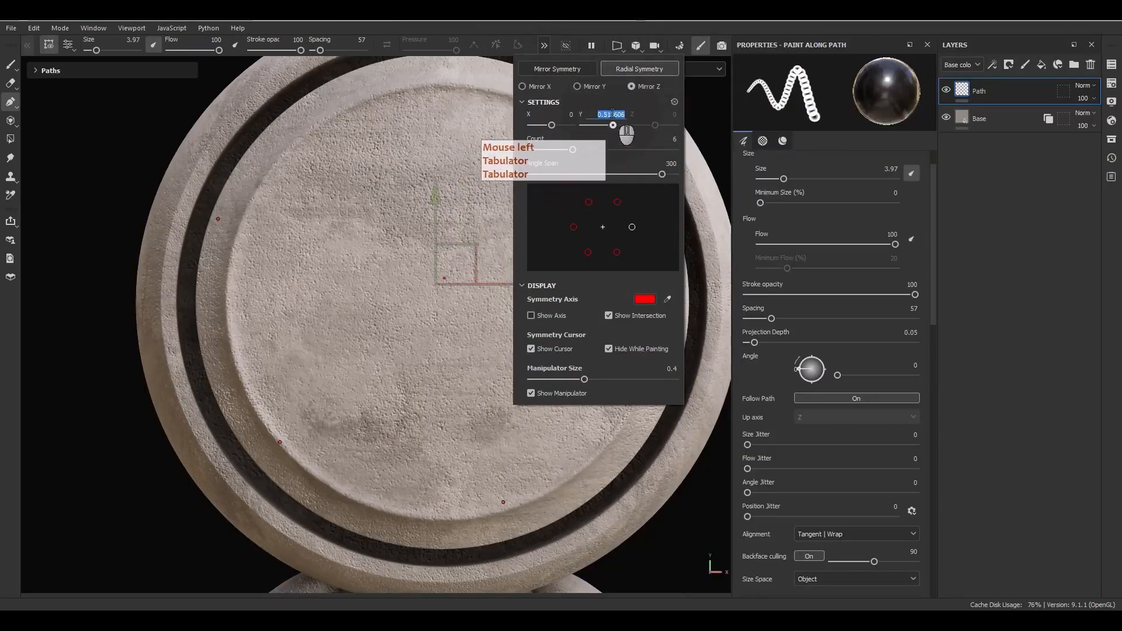
text(.5)
key(Return)
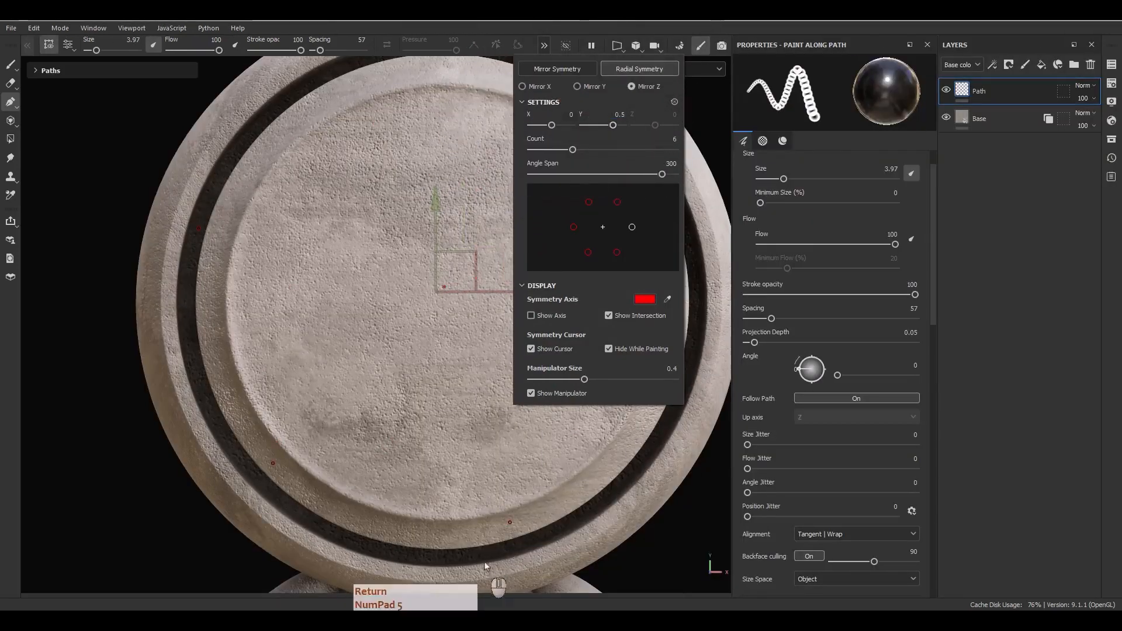
Draw a new four-point U-shaped chain path from the plate centre.
alt+middle_drag(475, 353, 538, 351)
alt+middle_click(538, 351)
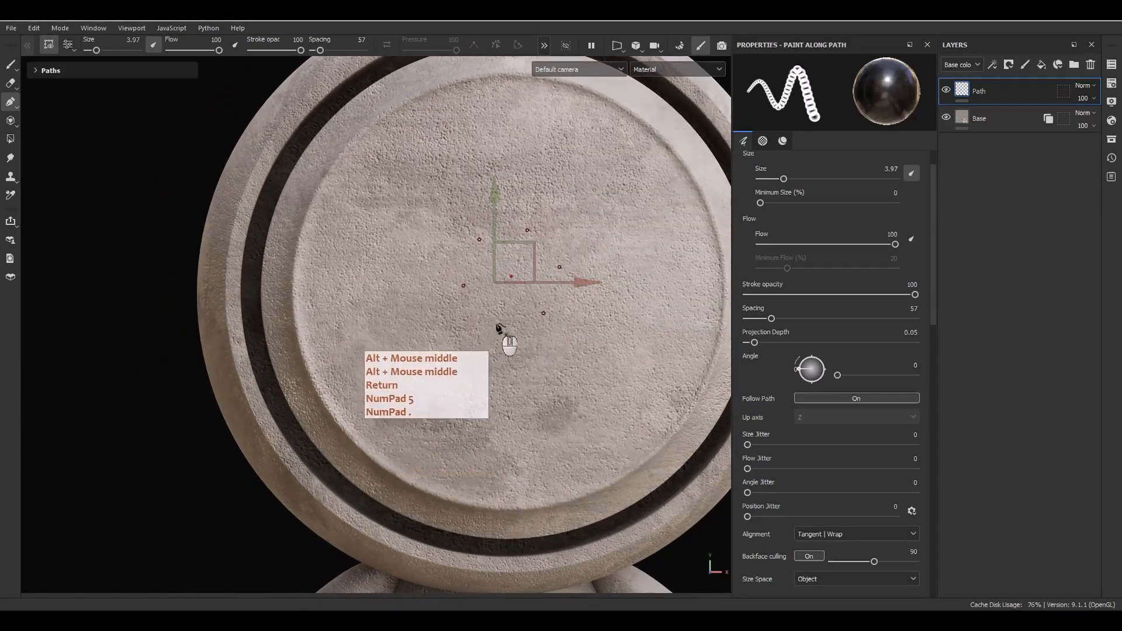
click(488, 289)
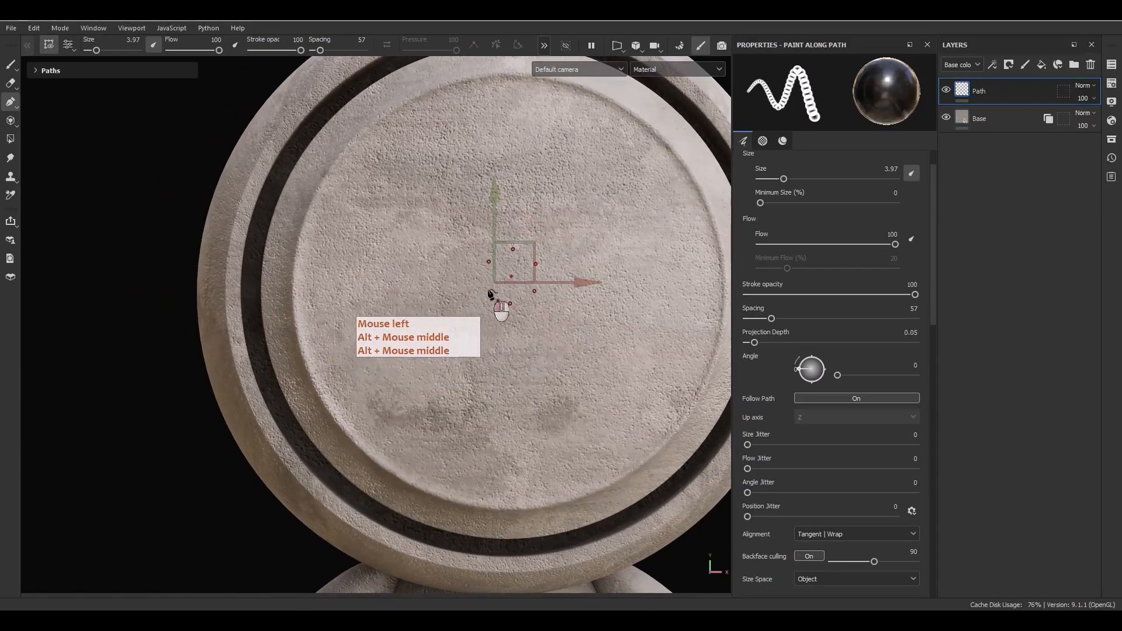
click(483, 365)
click(411, 411)
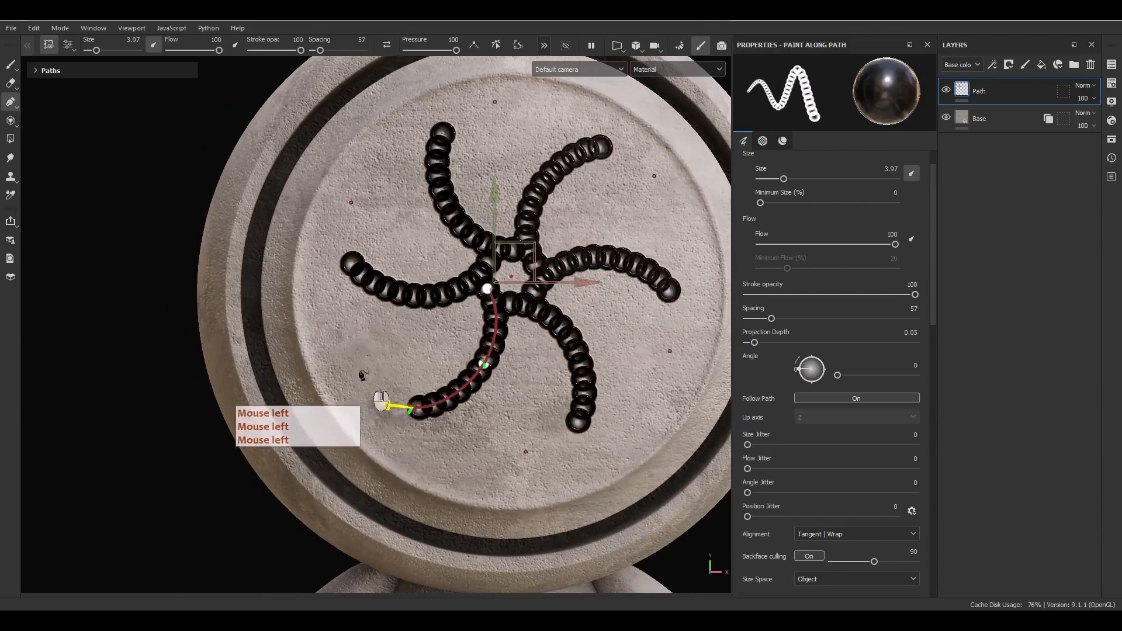
click(367, 291)
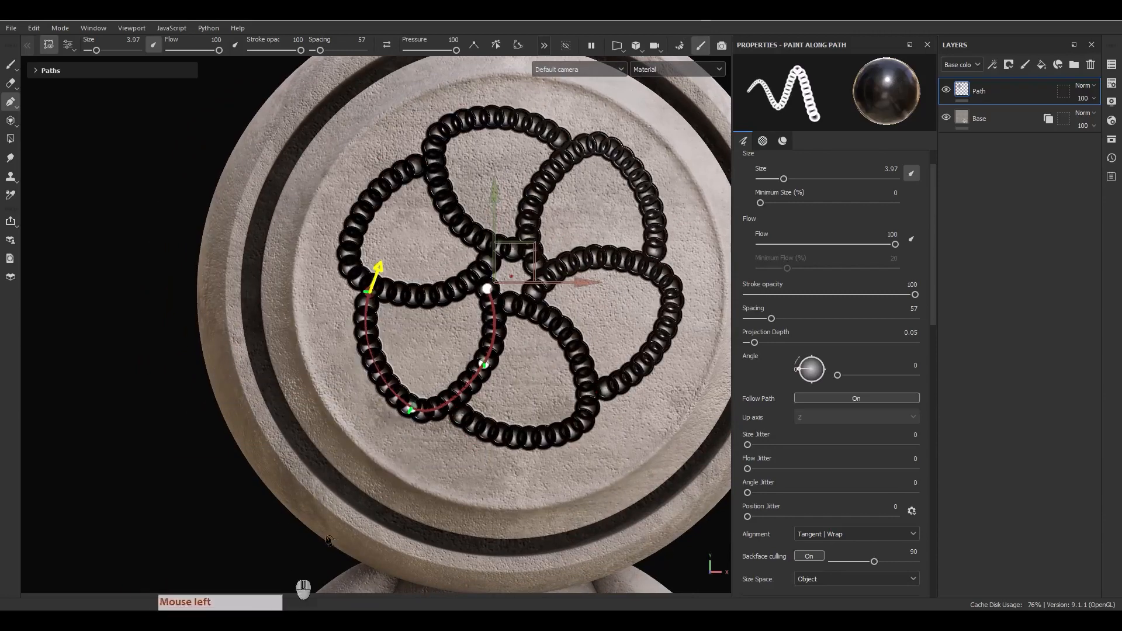
mouse_move(484, 366)
mouse_down()
mouse_move(474, 434)
mouse_move(460, 411)
mouse_up()
alt+drag(430, 441, 413, 377)
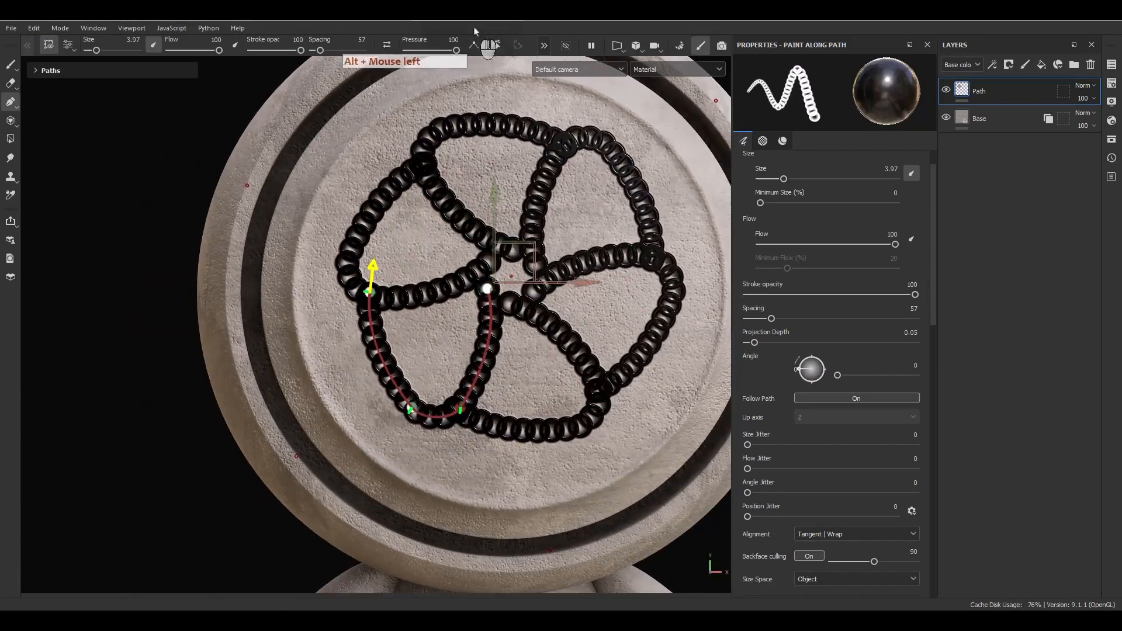
Re-enable radial symmetry and raise its Count from 6 to 11.
click(544, 45)
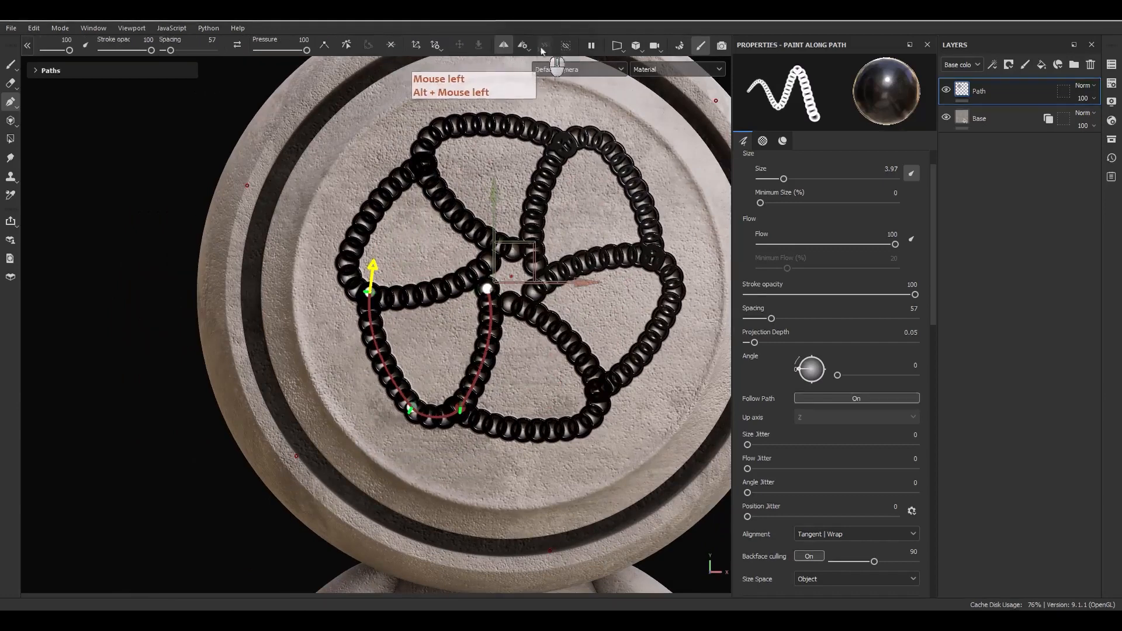
click(496, 46)
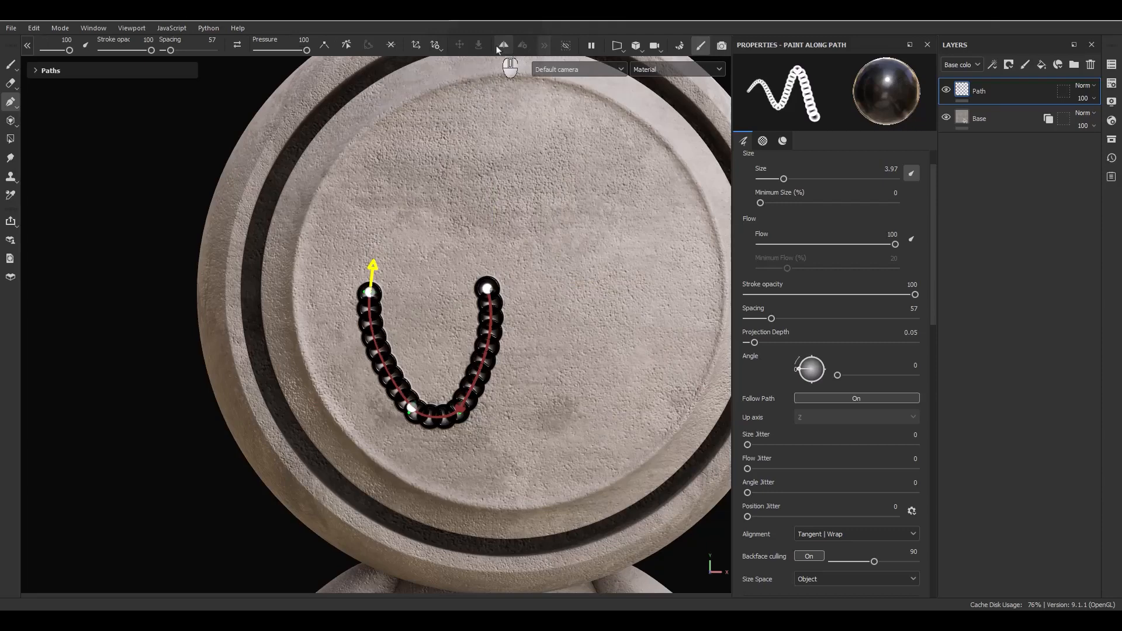
click(501, 46)
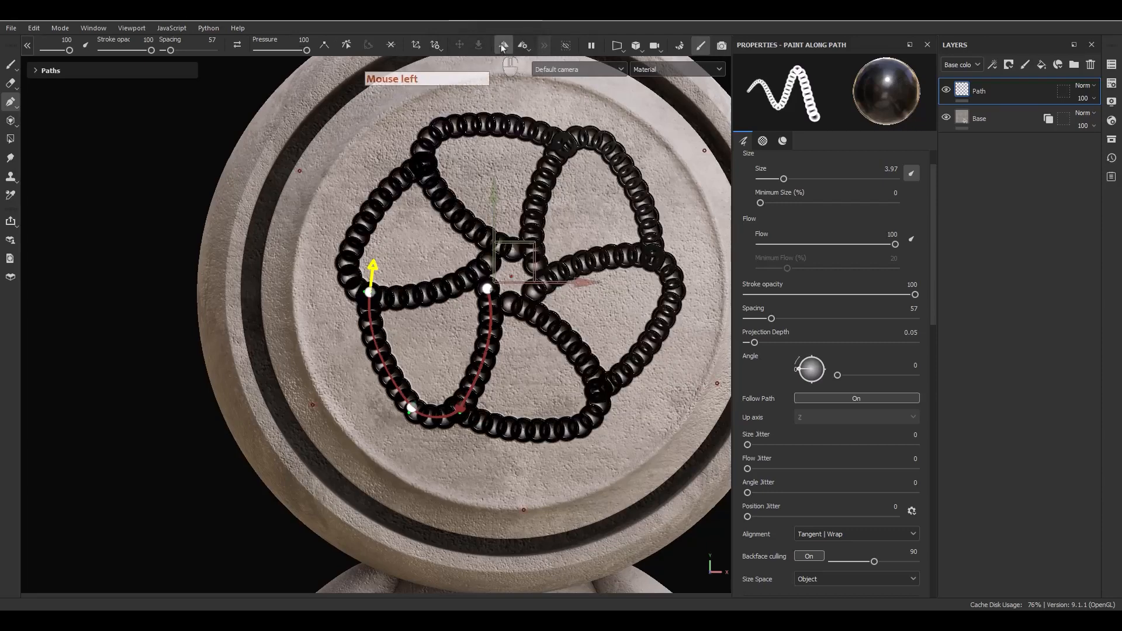
click(527, 46)
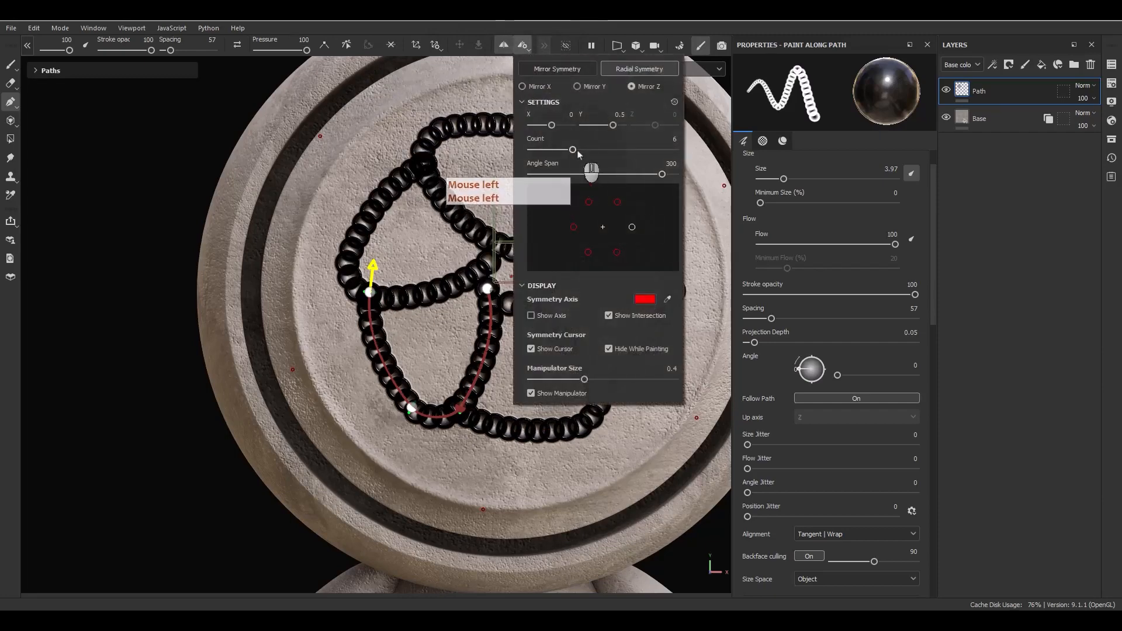
drag(575, 149, 623, 149)
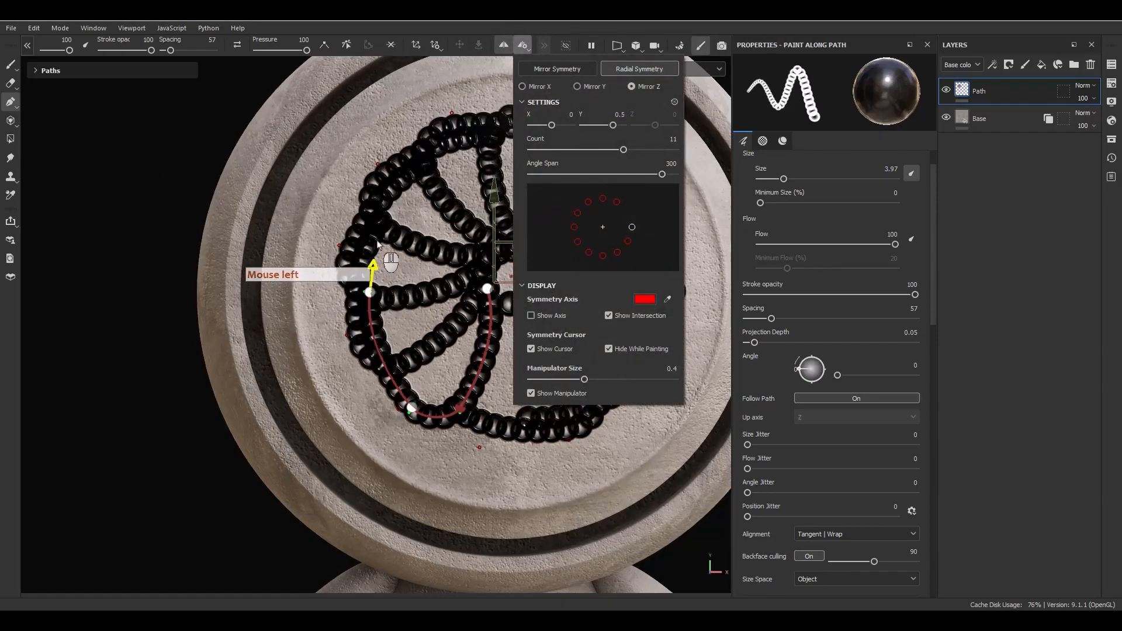
click(1033, 390)
scroll(857, 412, down, 10)
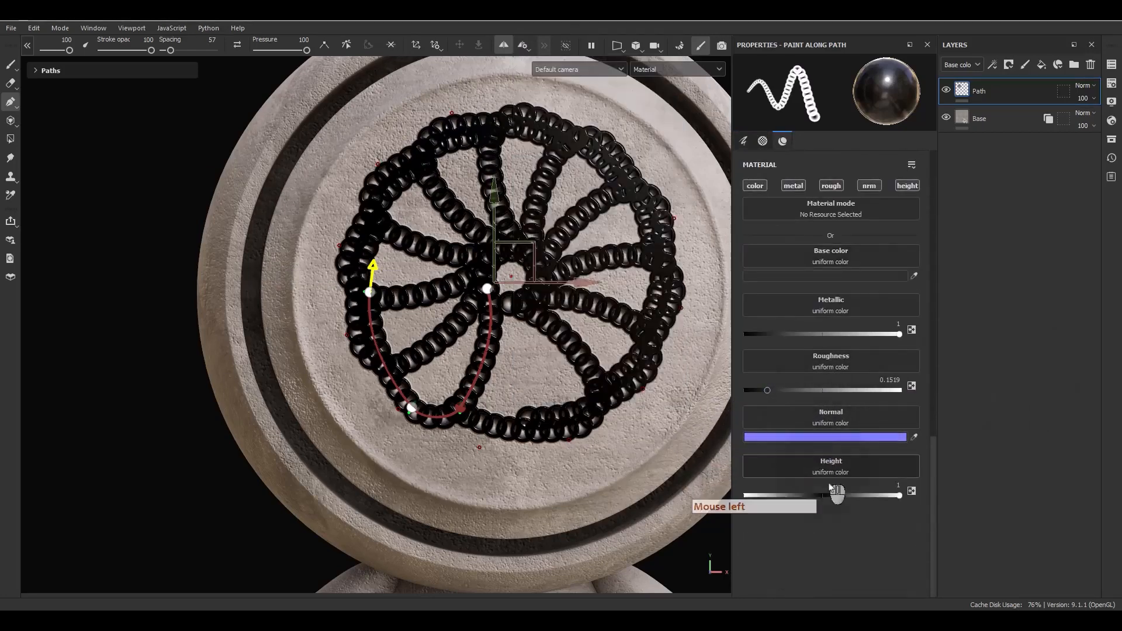
Set Height to -1 and a near-white base colour, then shift the path's lower point.
drag(899, 495, 604, 498)
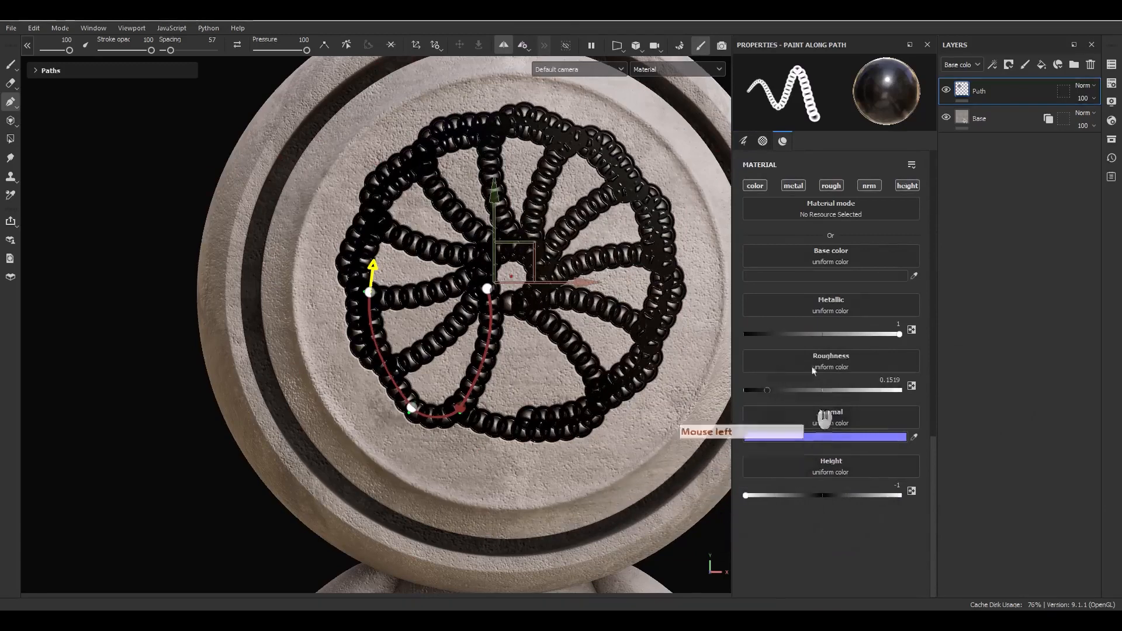
click(808, 276)
click(830, 442)
drag(819, 433, 759, 432)
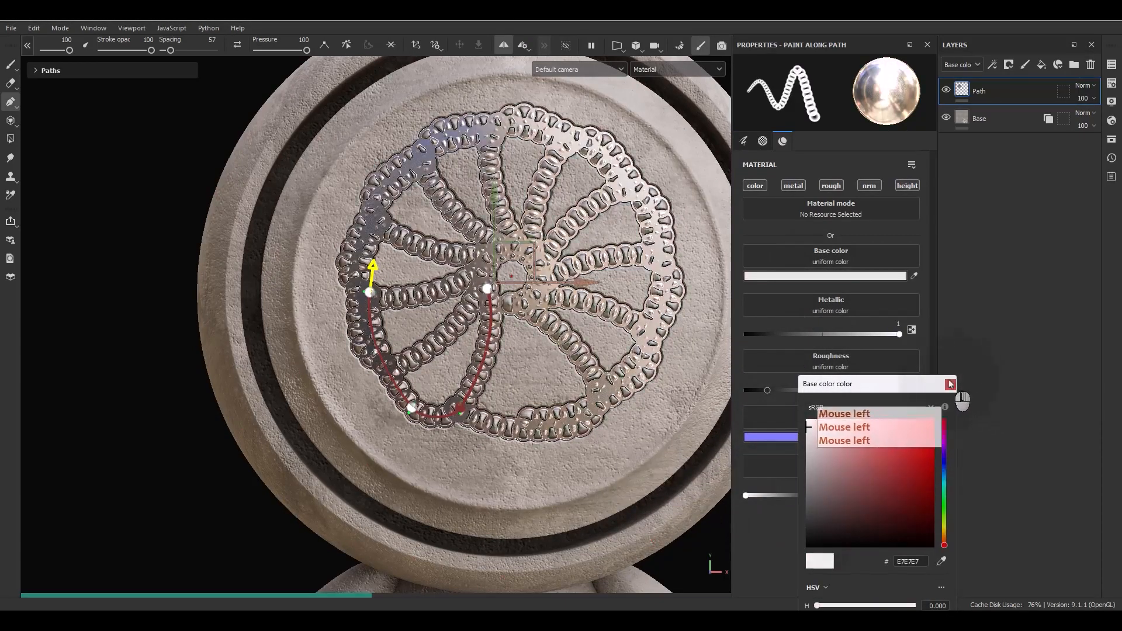
alt+drag(681, 383, 421, 351)
drag(462, 416, 437, 353)
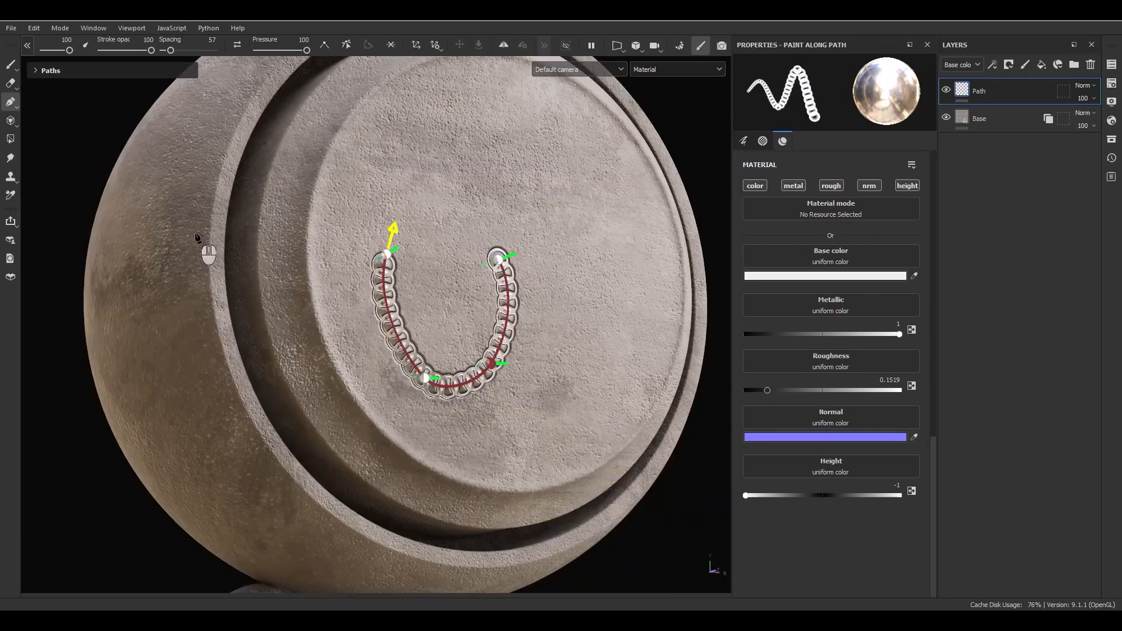
Draw a curved three-point Erase along path stroke across the chain's lower right arm.
click(17, 108)
click(44, 109)
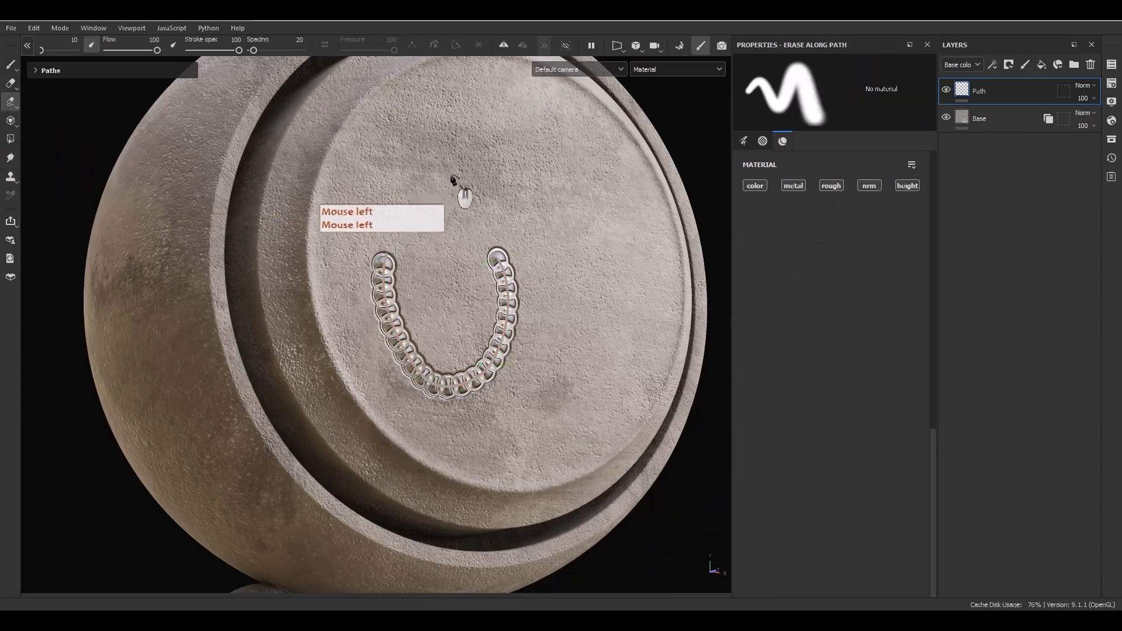
click(429, 171)
click(532, 402)
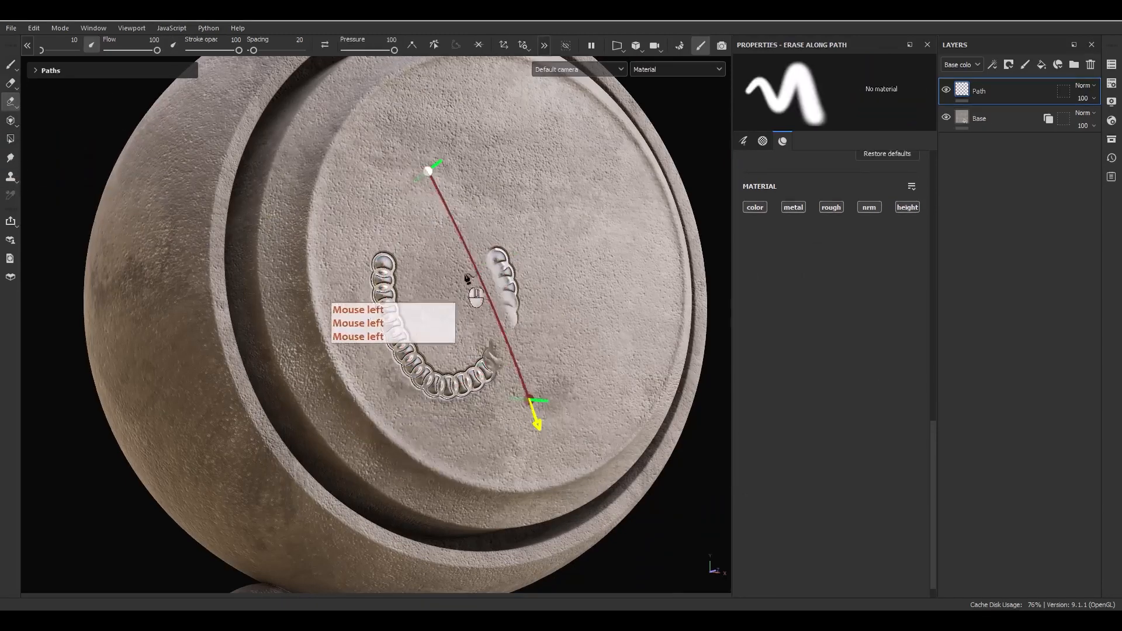
click(480, 265)
drag(481, 282, 530, 289)
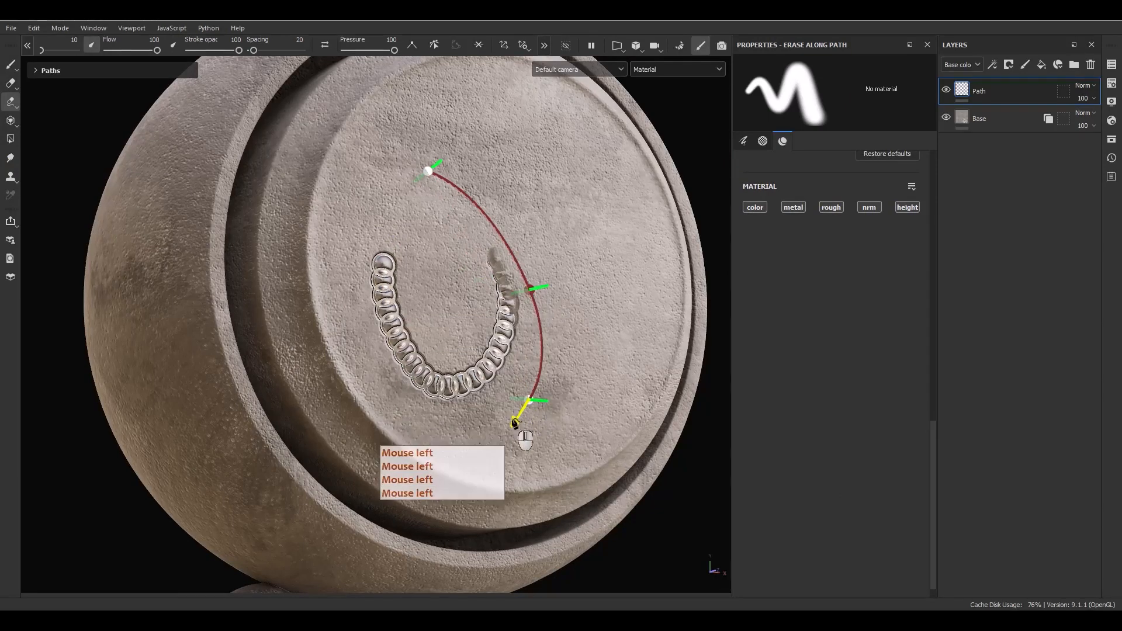
mouse_move(525, 399)
mouse_down()
mouse_move(494, 417)
mouse_move(438, 374)
mouse_move(433, 403)
mouse_up()
scroll(790, 306, up, 5)
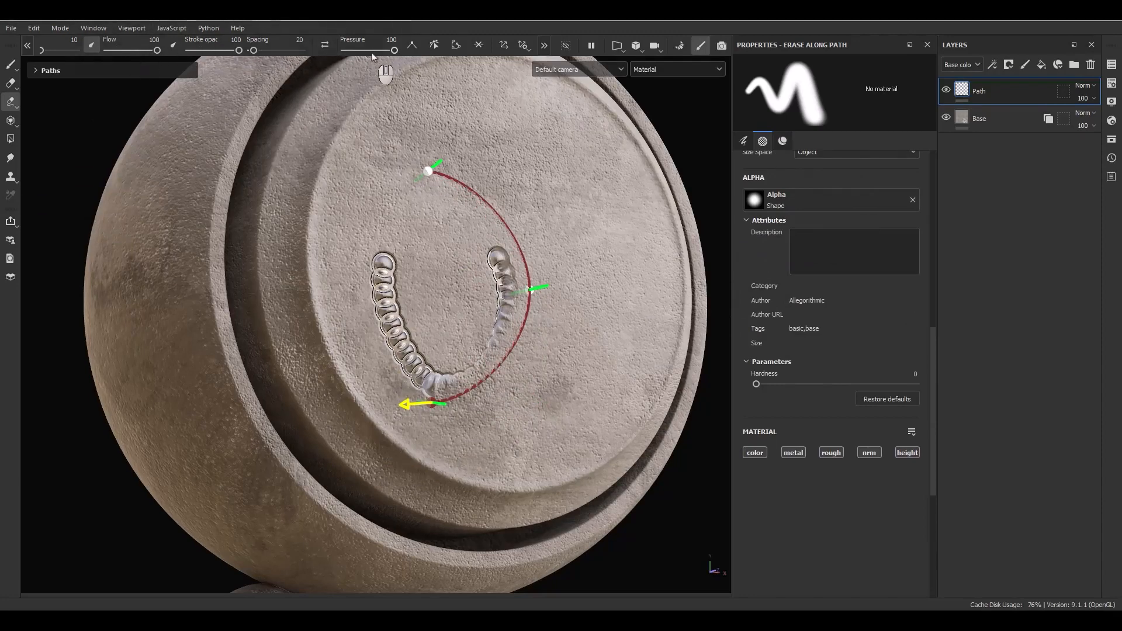
click(5, 100)
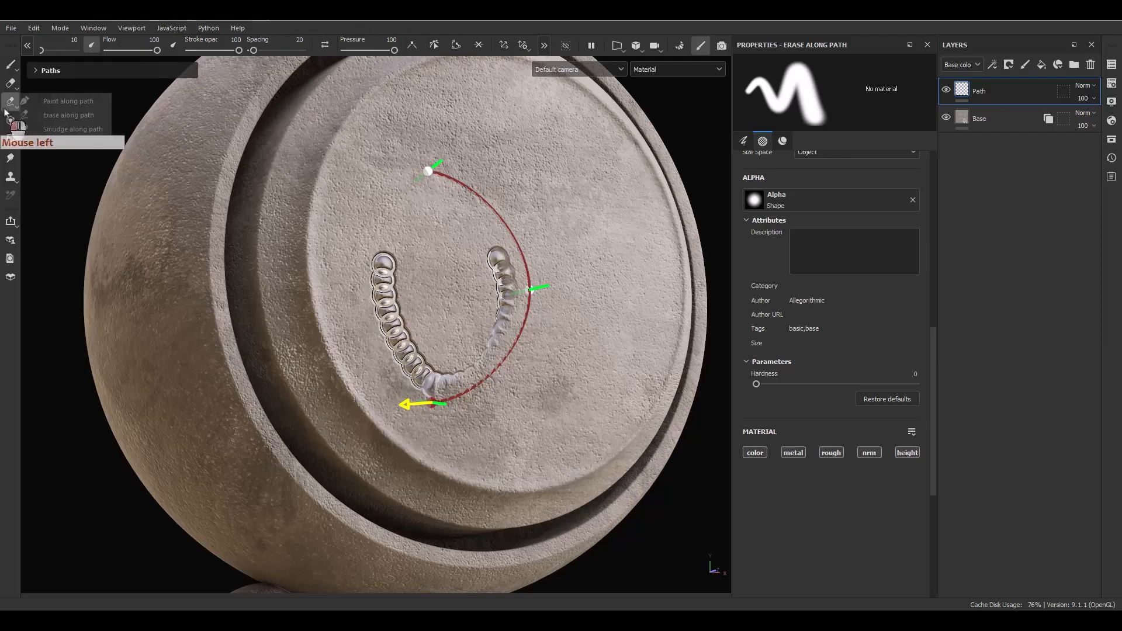
Choose Smudge along path and set the Path layer blend mode to Passthrough.
click(68, 131)
alt+drag(594, 257, 451, 263)
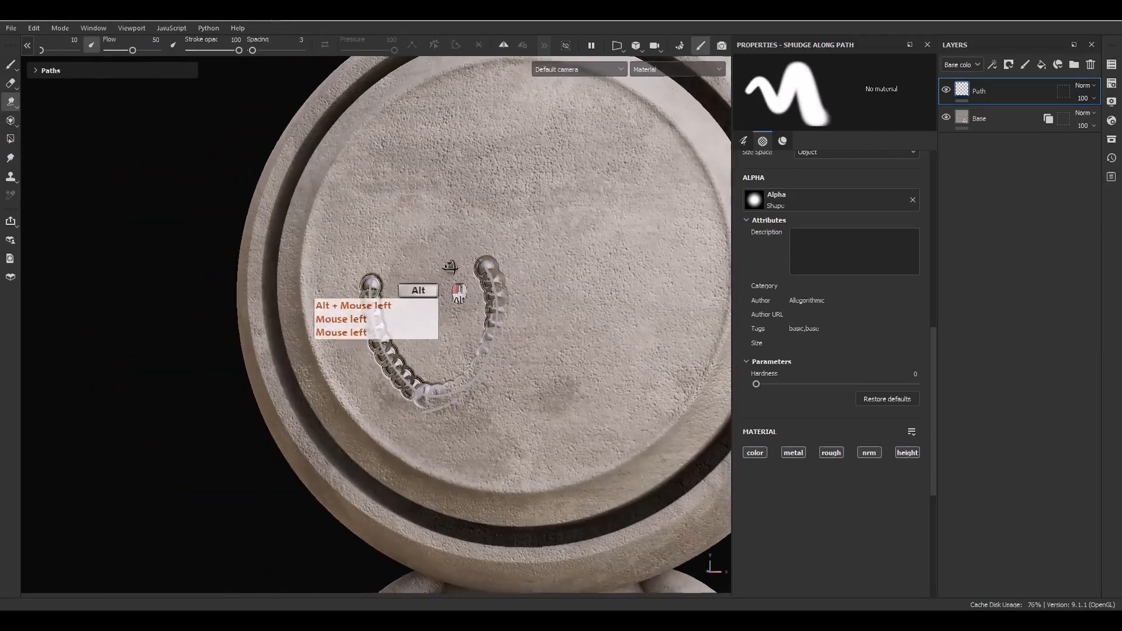
mouse_move(451, 263)
alt+middle_down()
mouse_move(477, 285)
mouse_move(435, 298)
alt+middle_up()
click(1085, 85)
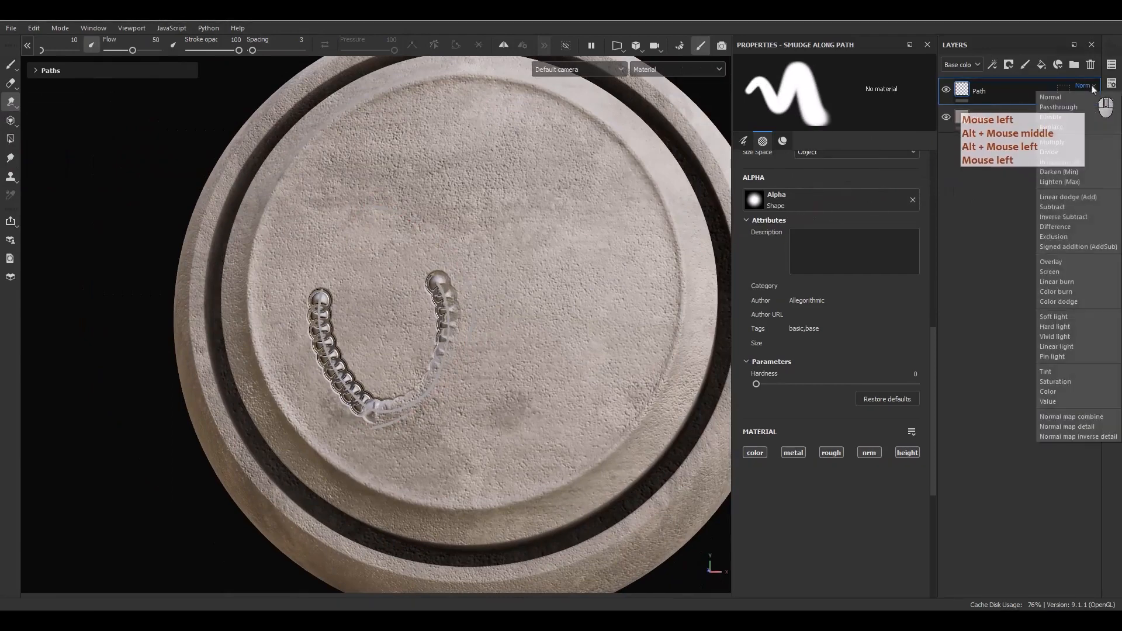
click(1057, 107)
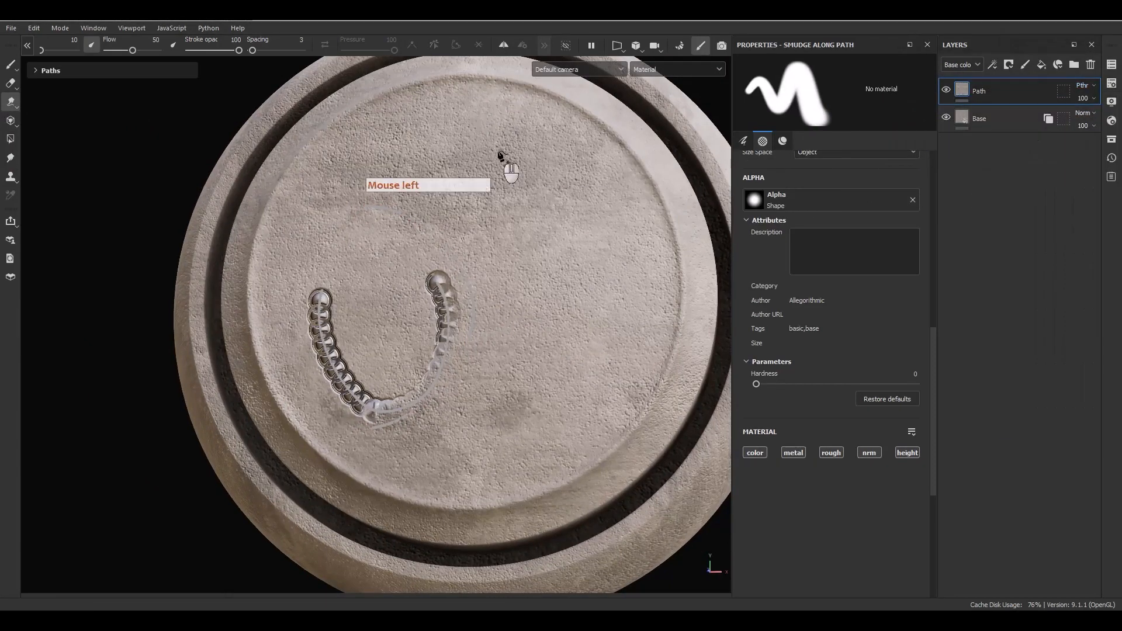
Draw a four-point smudge path across the chain, pulling the second point inward.
click(434, 126)
click(560, 189)
click(593, 333)
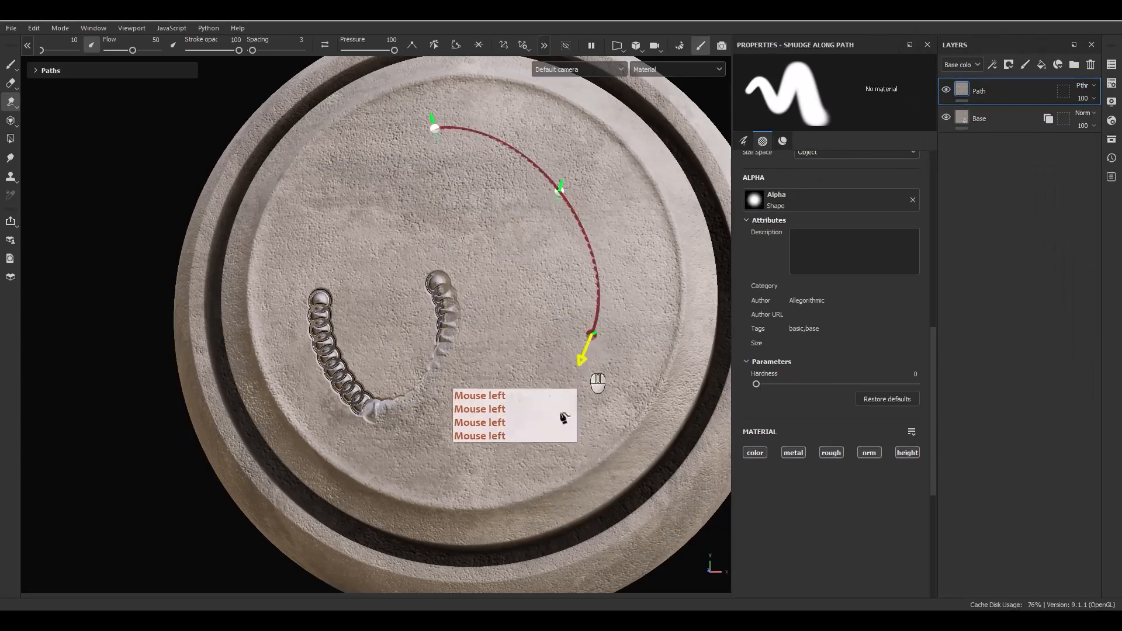
click(526, 457)
drag(561, 190, 574, 232)
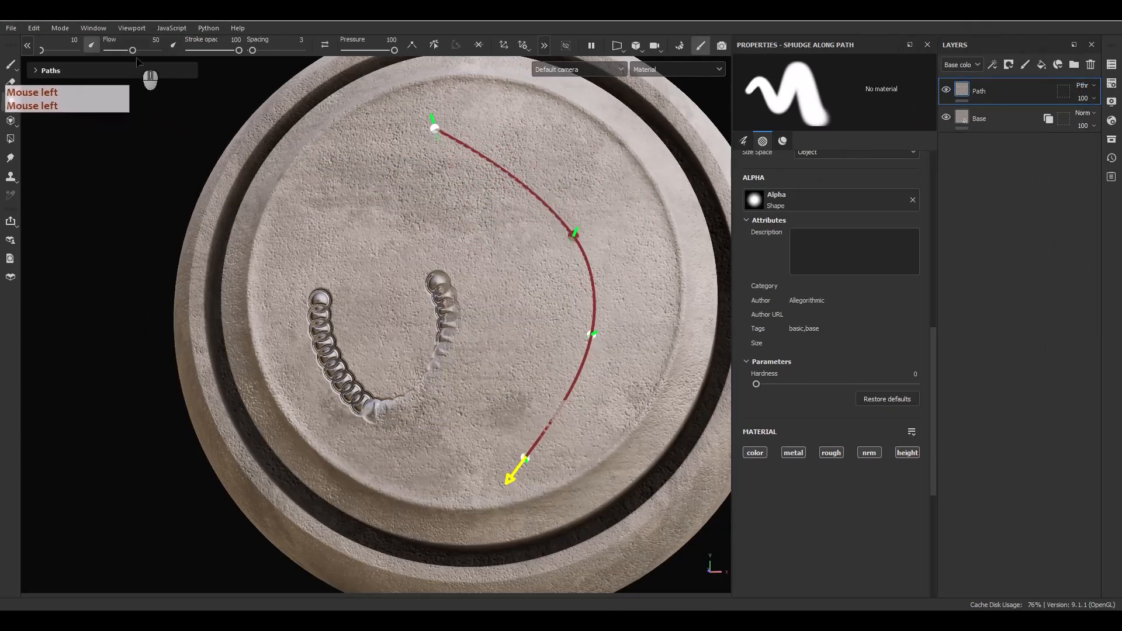
Adjust the smudge brush size, raise spacing to 134, and reroute the path across the right arm.
click(55, 51)
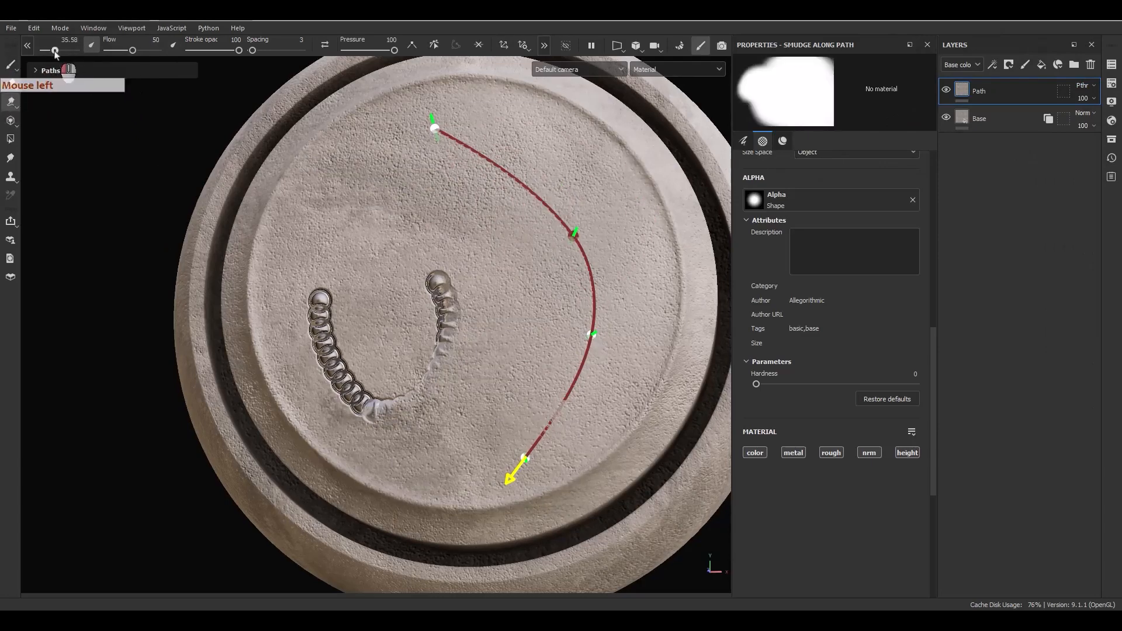
drag(48, 55, 37, 62)
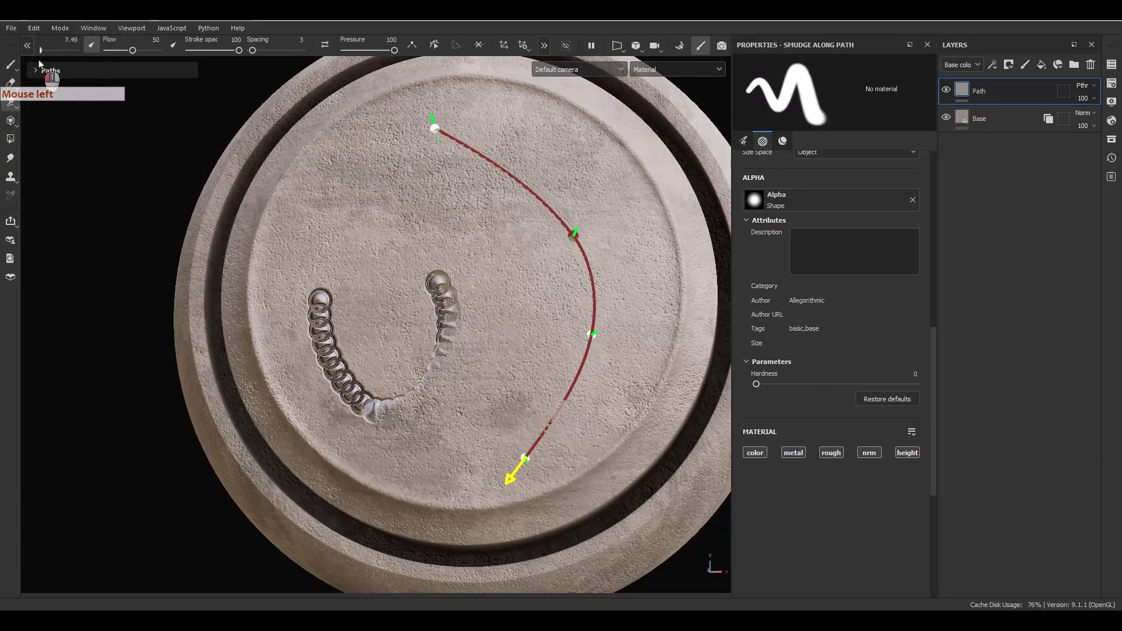
alt+right_drag(531, 255, 574, 371)
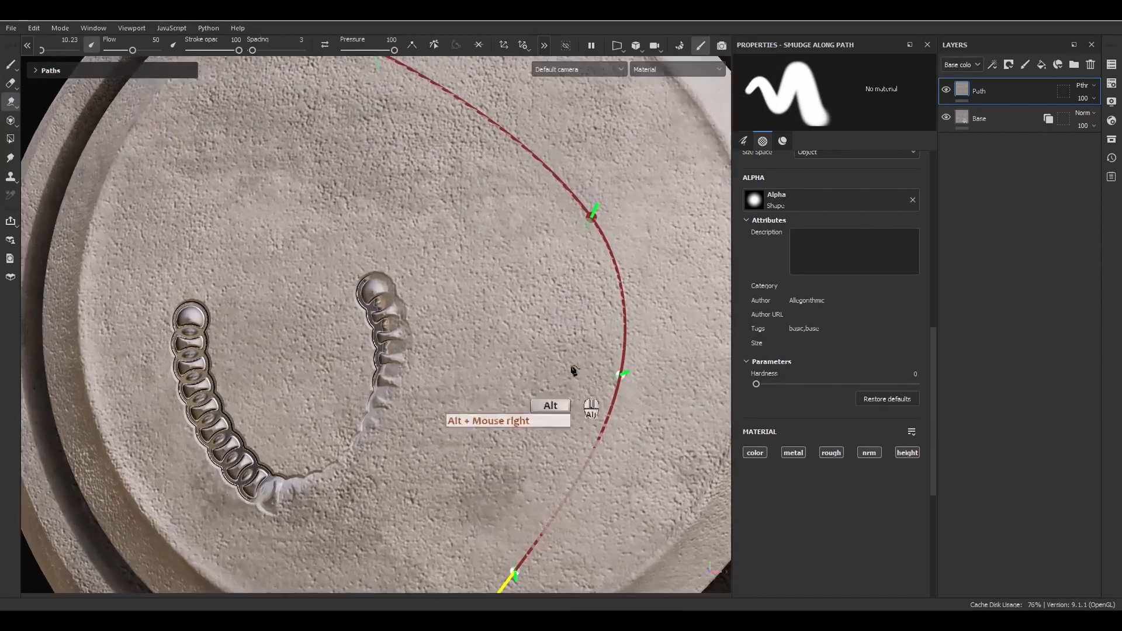
alt+drag(574, 370, 558, 310)
click(268, 51)
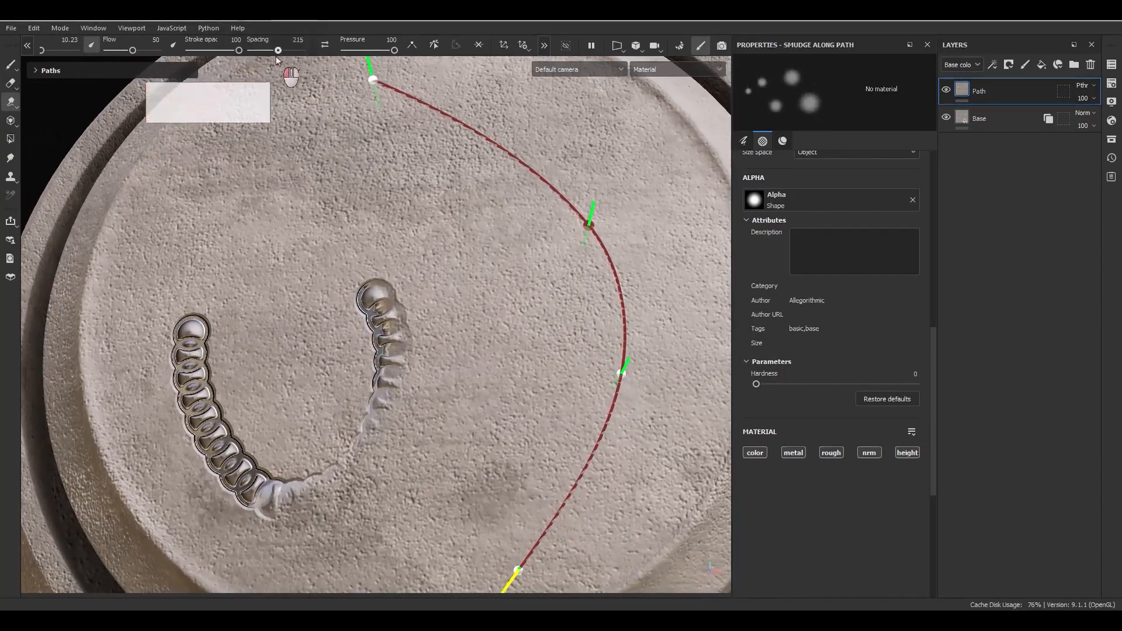
scroll(862, 310, up, 3)
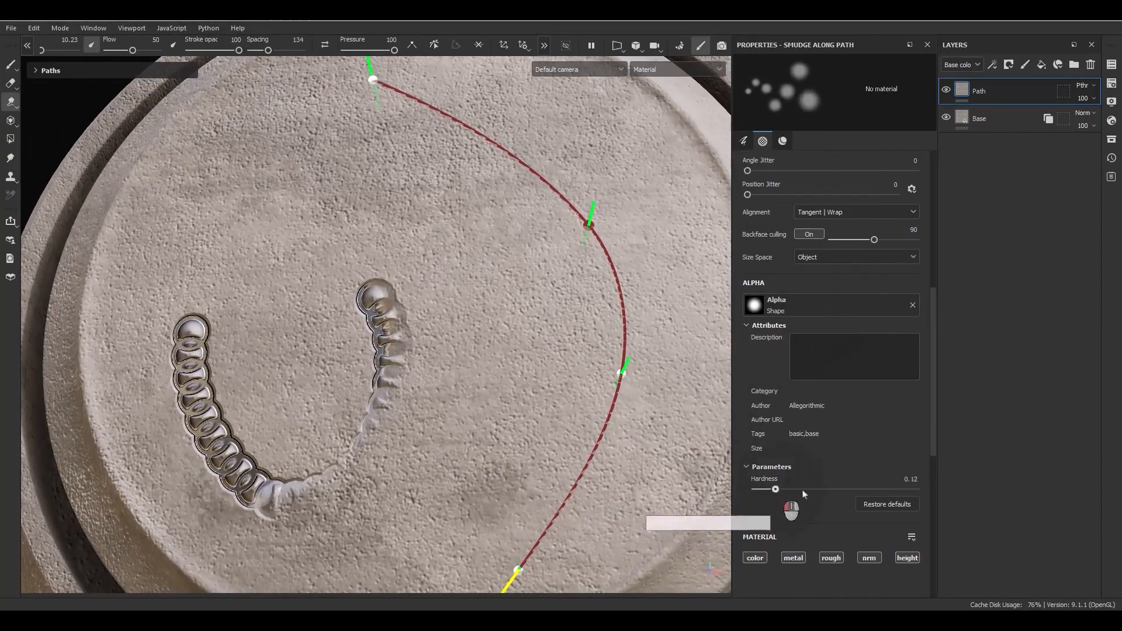
drag(804, 494, 846, 476)
scroll(836, 483, down, 3)
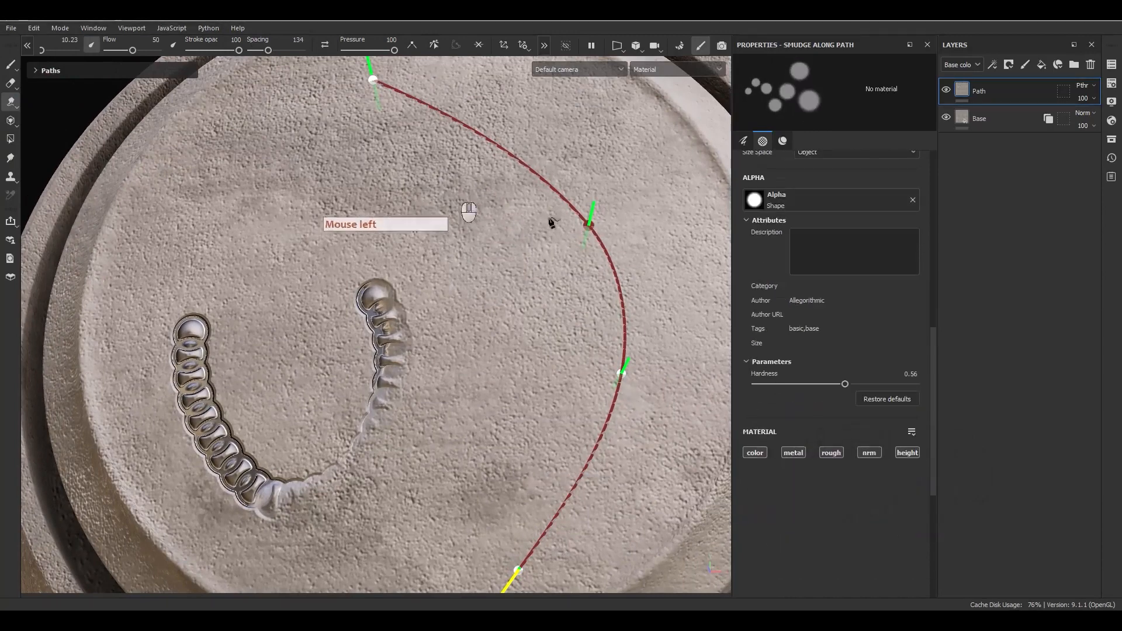
mouse_move(591, 223)
mouse_down()
mouse_move(448, 325)
mouse_move(313, 363)
mouse_move(299, 408)
mouse_move(404, 362)
mouse_up()
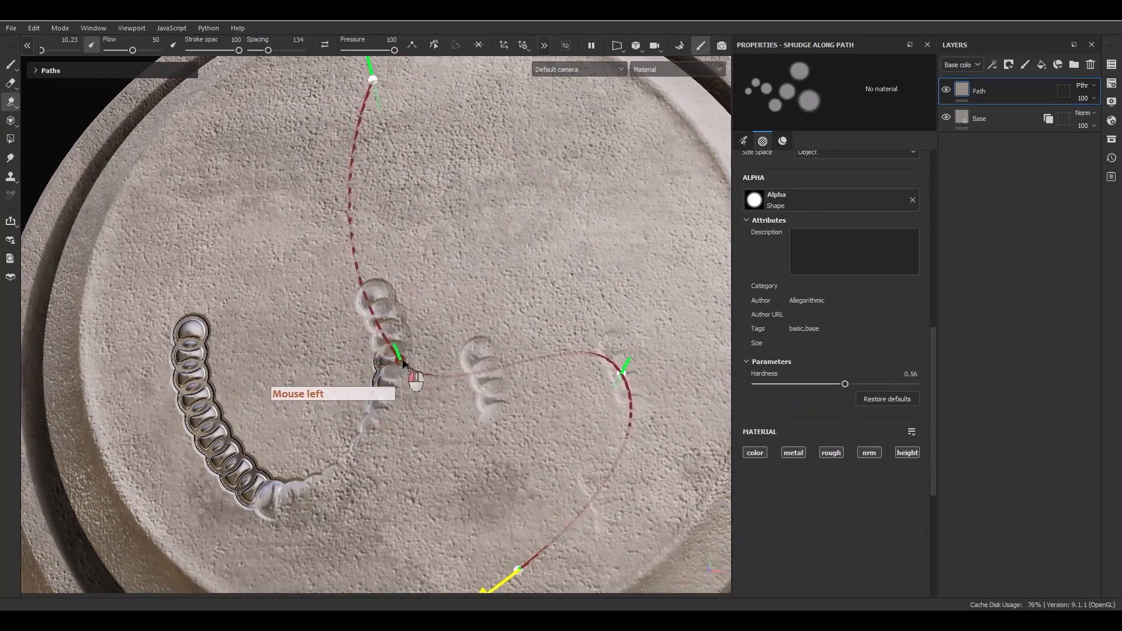
Delete the Path layer and reframe the view on the bare concrete head.
alt+right_drag(462, 325, 458, 325)
alt+drag(458, 325, 520, 304)
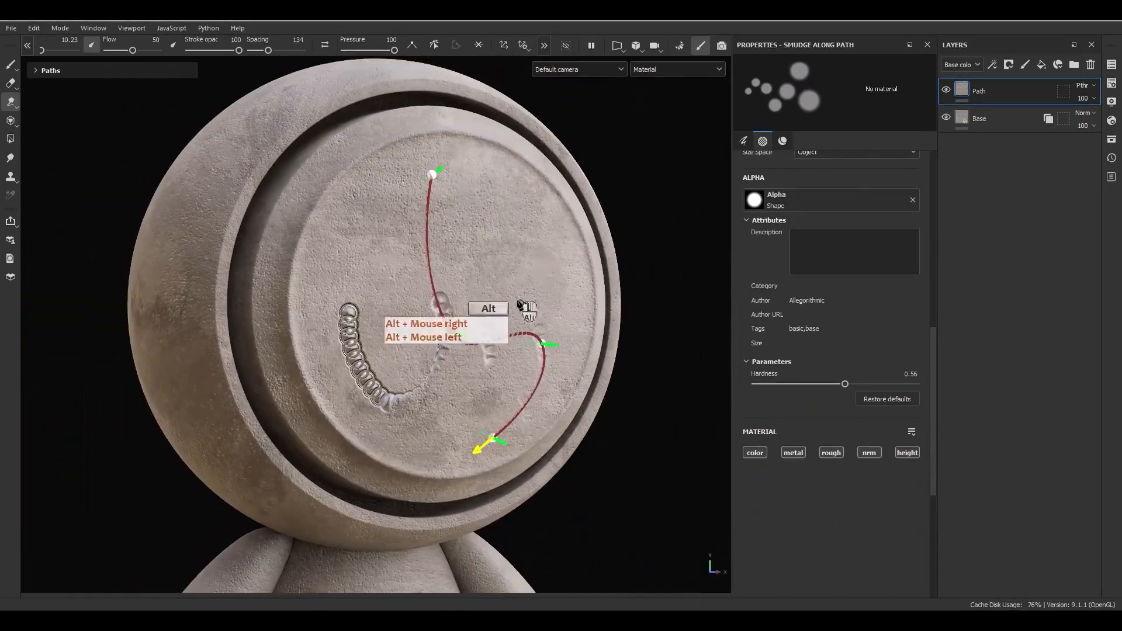
click(1089, 66)
scroll(404, 260, down, 3)
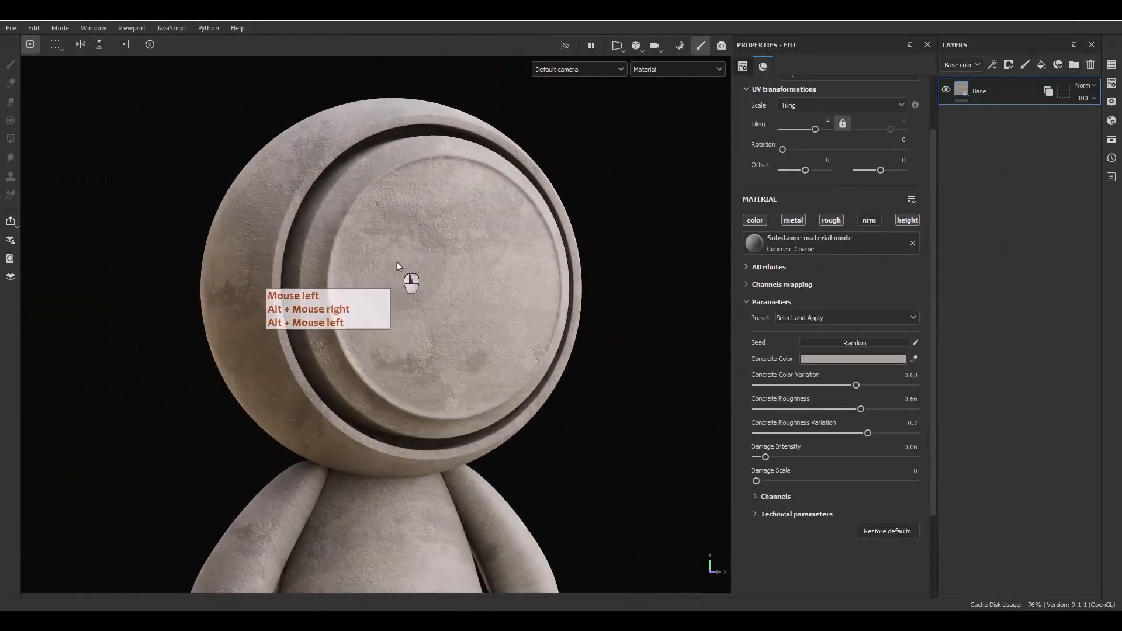
alt+right_drag(415, 276, 414, 196)
alt+middle_drag(414, 196, 408, 234)
alt+right_drag(408, 234, 401, 459)
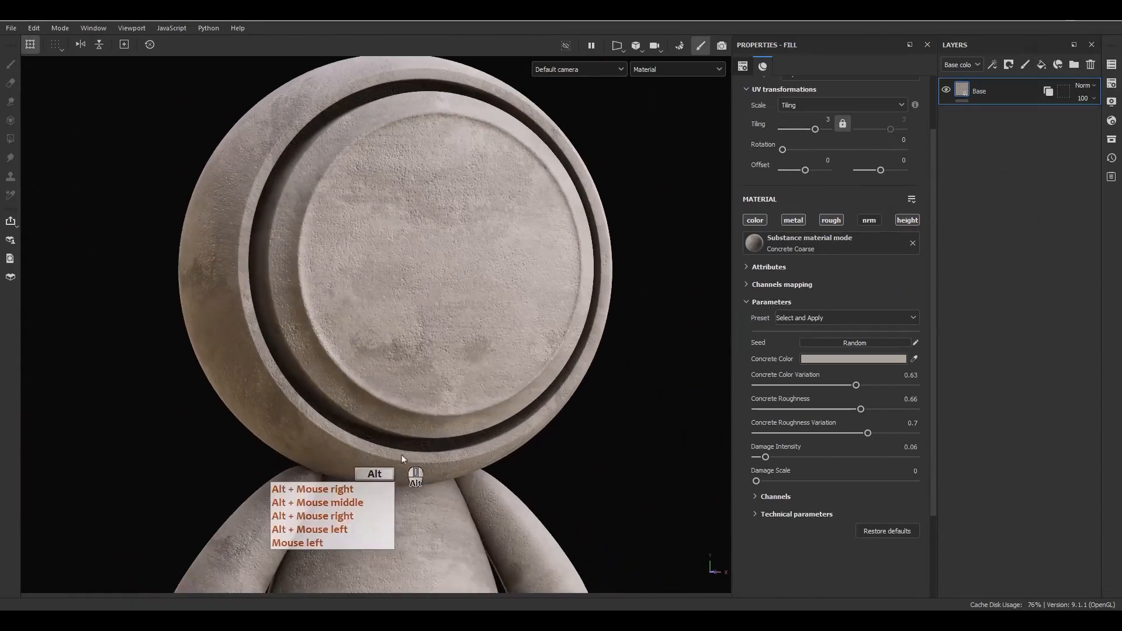
alt+middle_drag(402, 459, 464, 371)
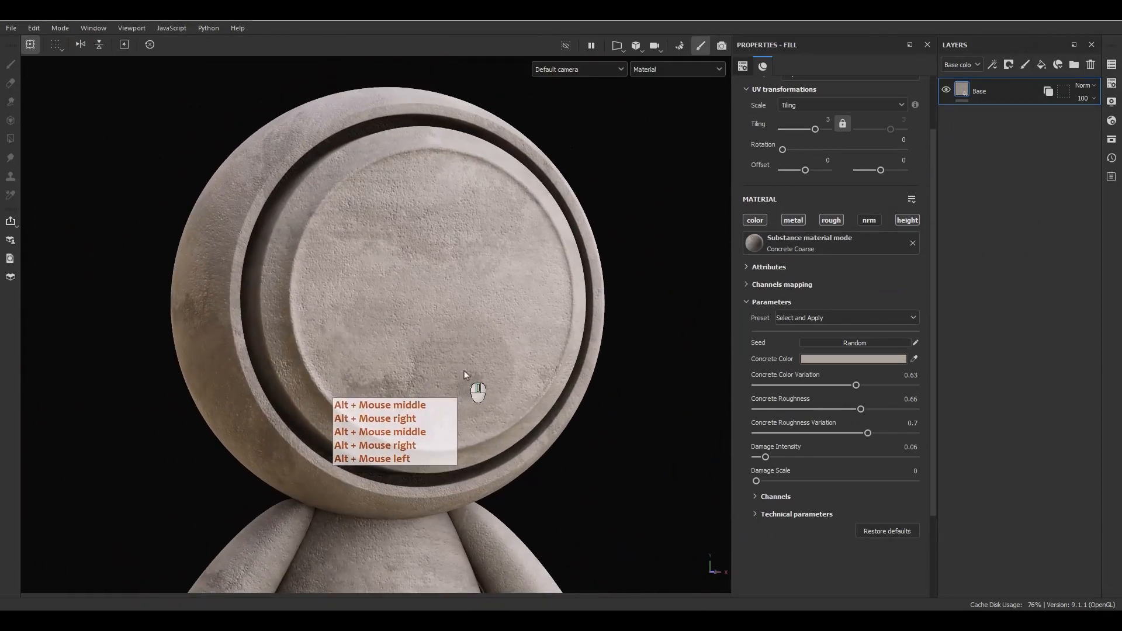